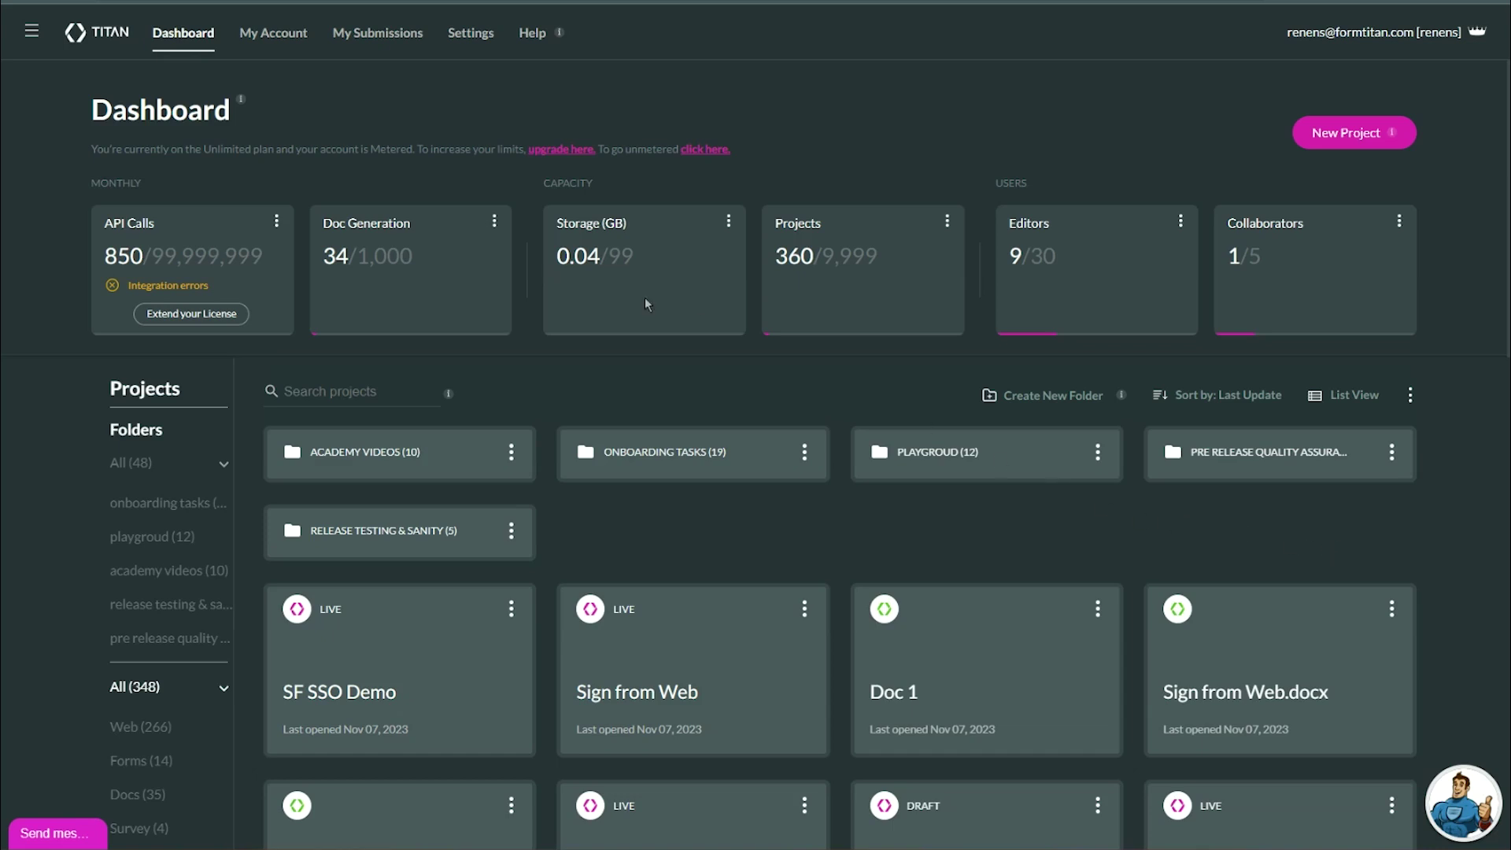
# - Revoke the SSO integration in Titan's integrations list and open its Authenticate dialog with the service-provider URLs
pyautogui.click(476, 32)
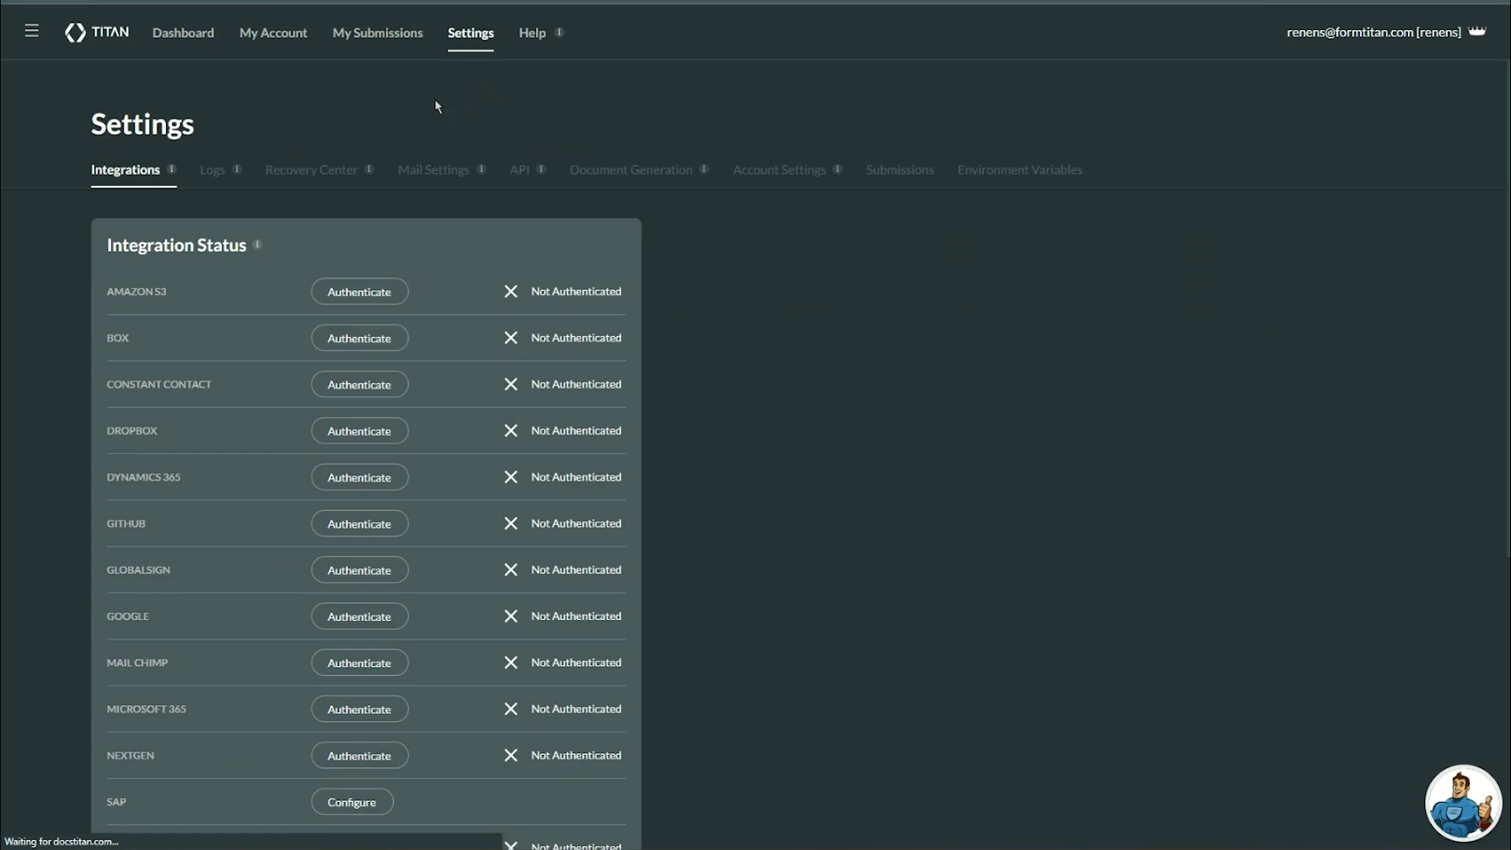
pyautogui.click(366, 438)
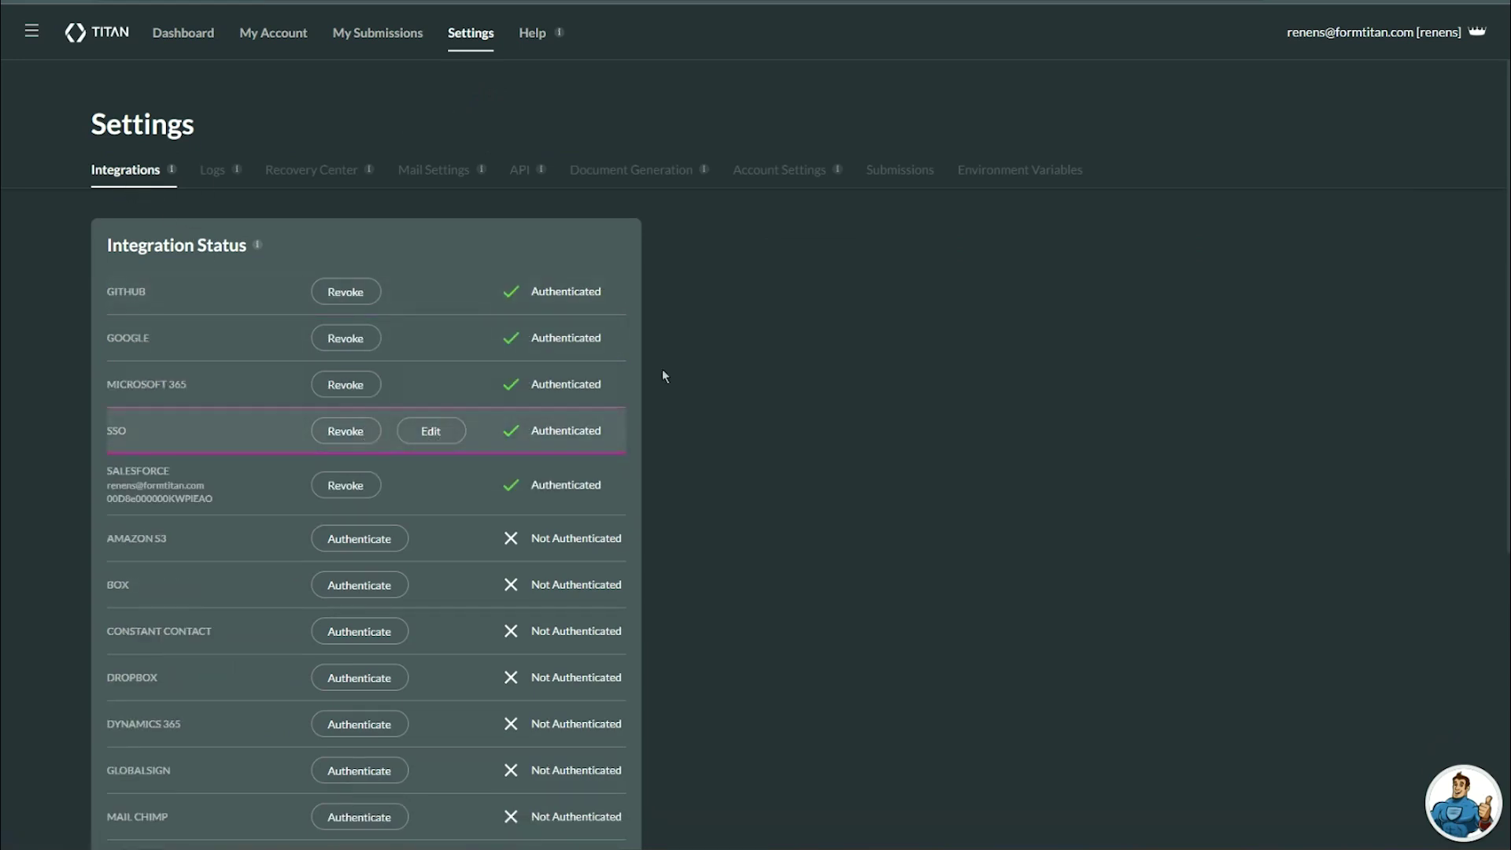
pyautogui.scroll(-6, 368, 402)
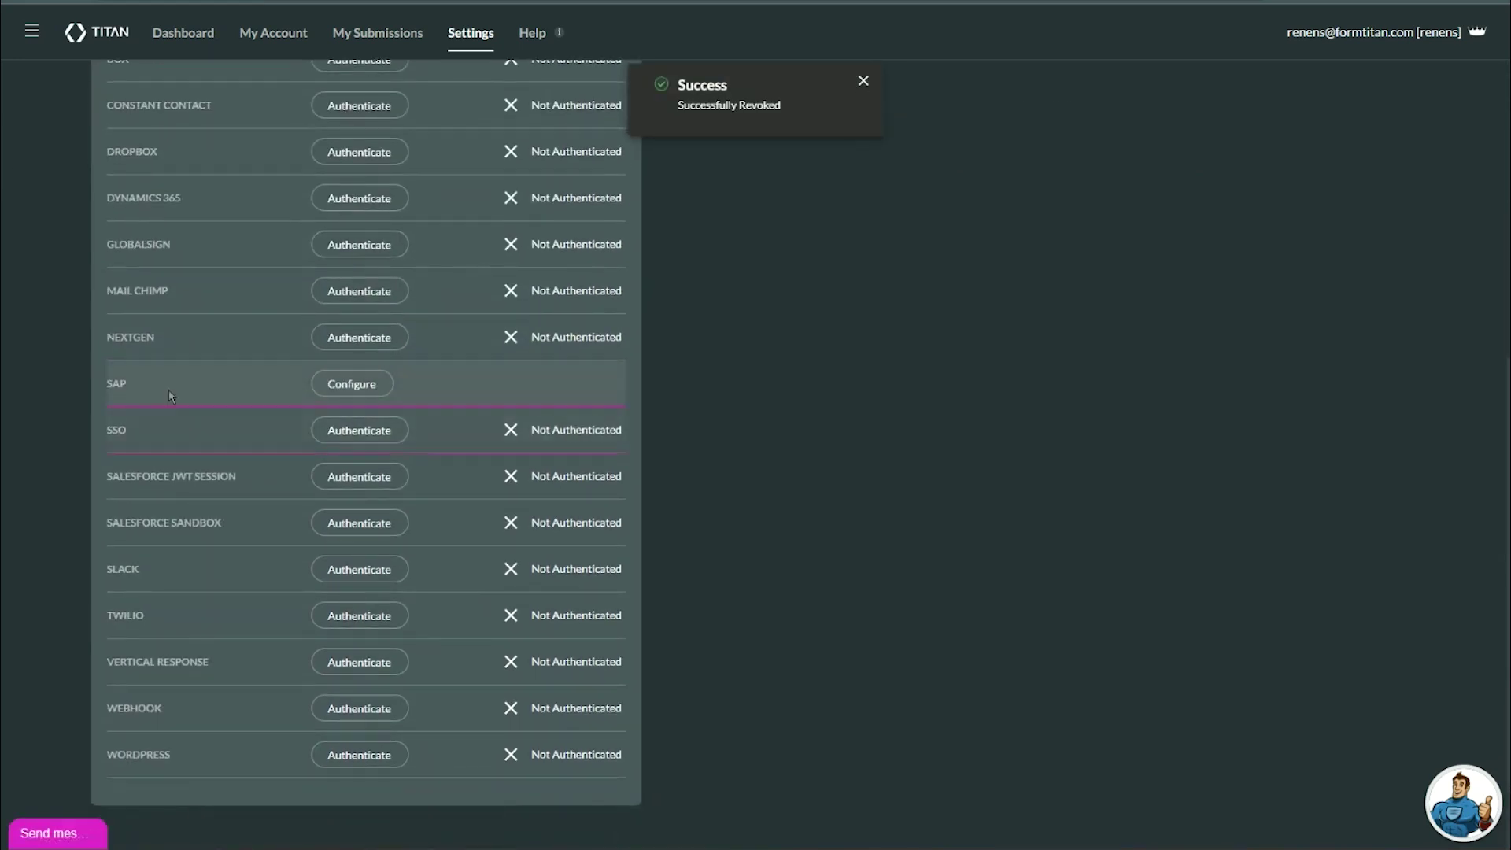
pyautogui.click(356, 435)
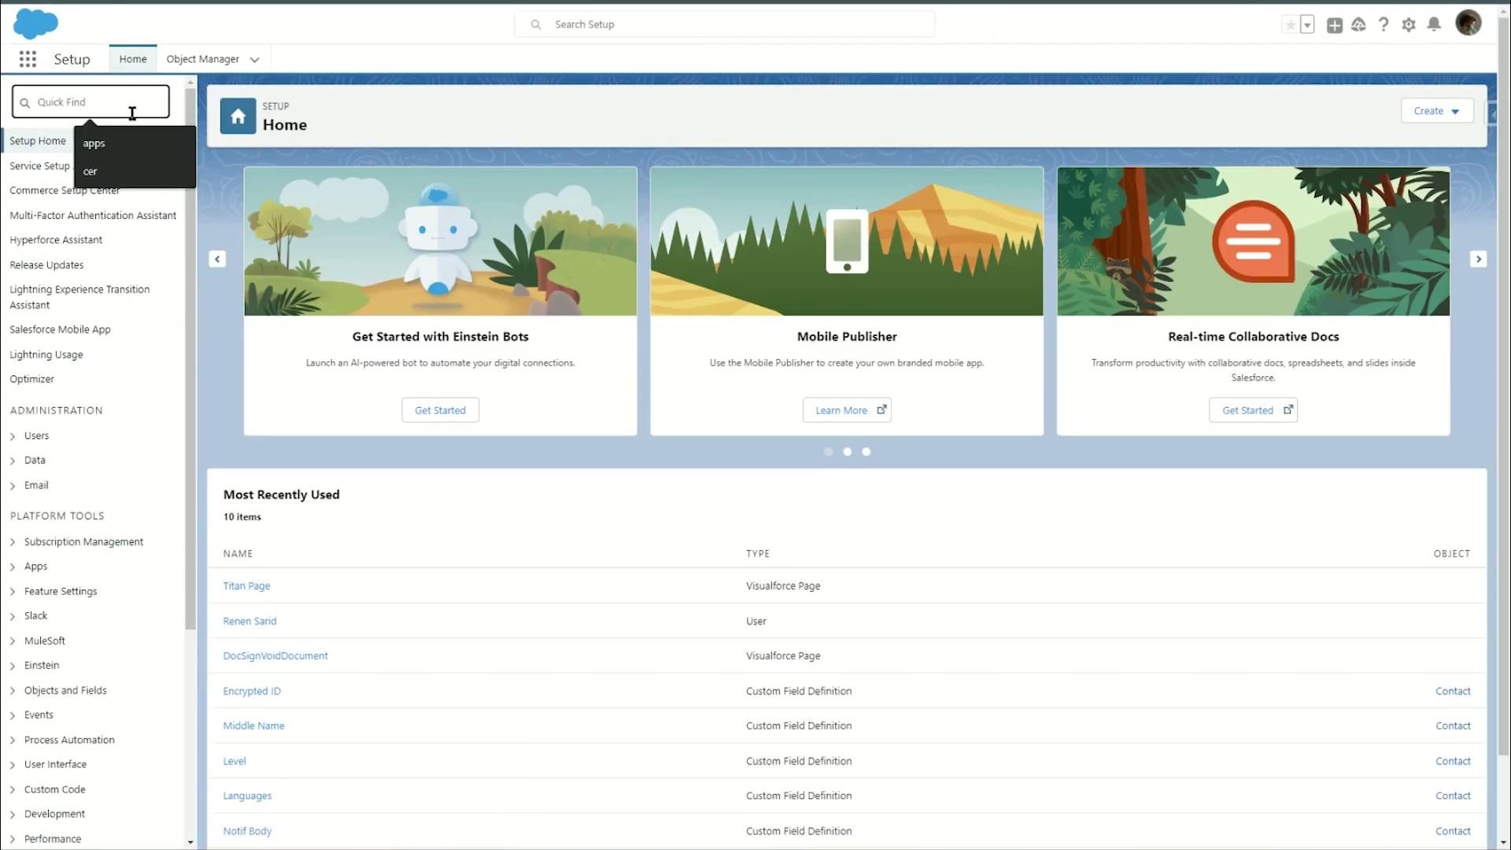
# - Search Setup for 'certif' and open Certificate and Key Management
pyautogui.write('cerf')
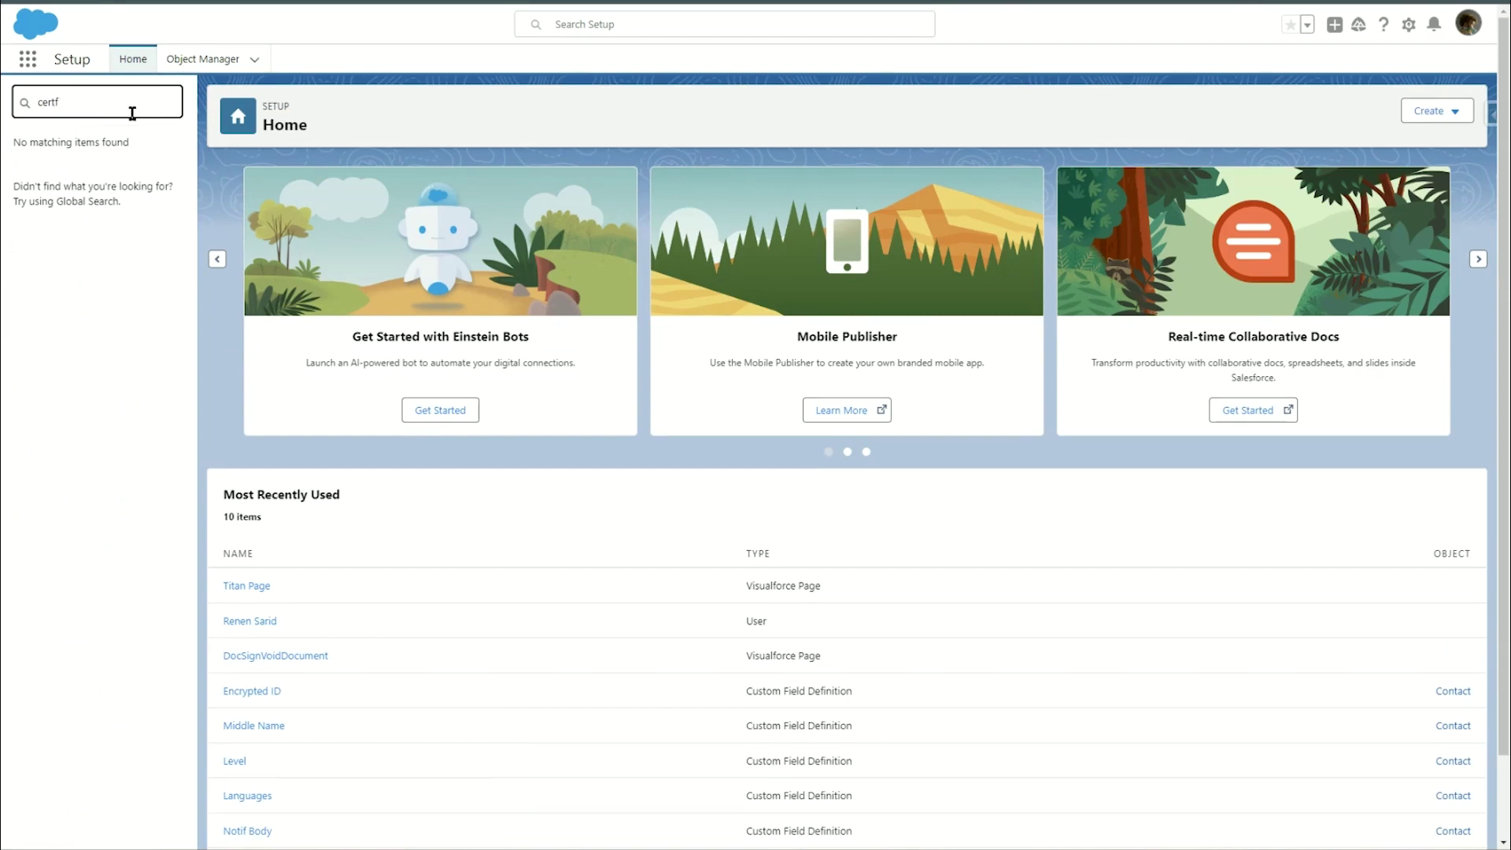
pyautogui.press('BackSpace')
pyautogui.write('if')
pyautogui.click(117, 165)
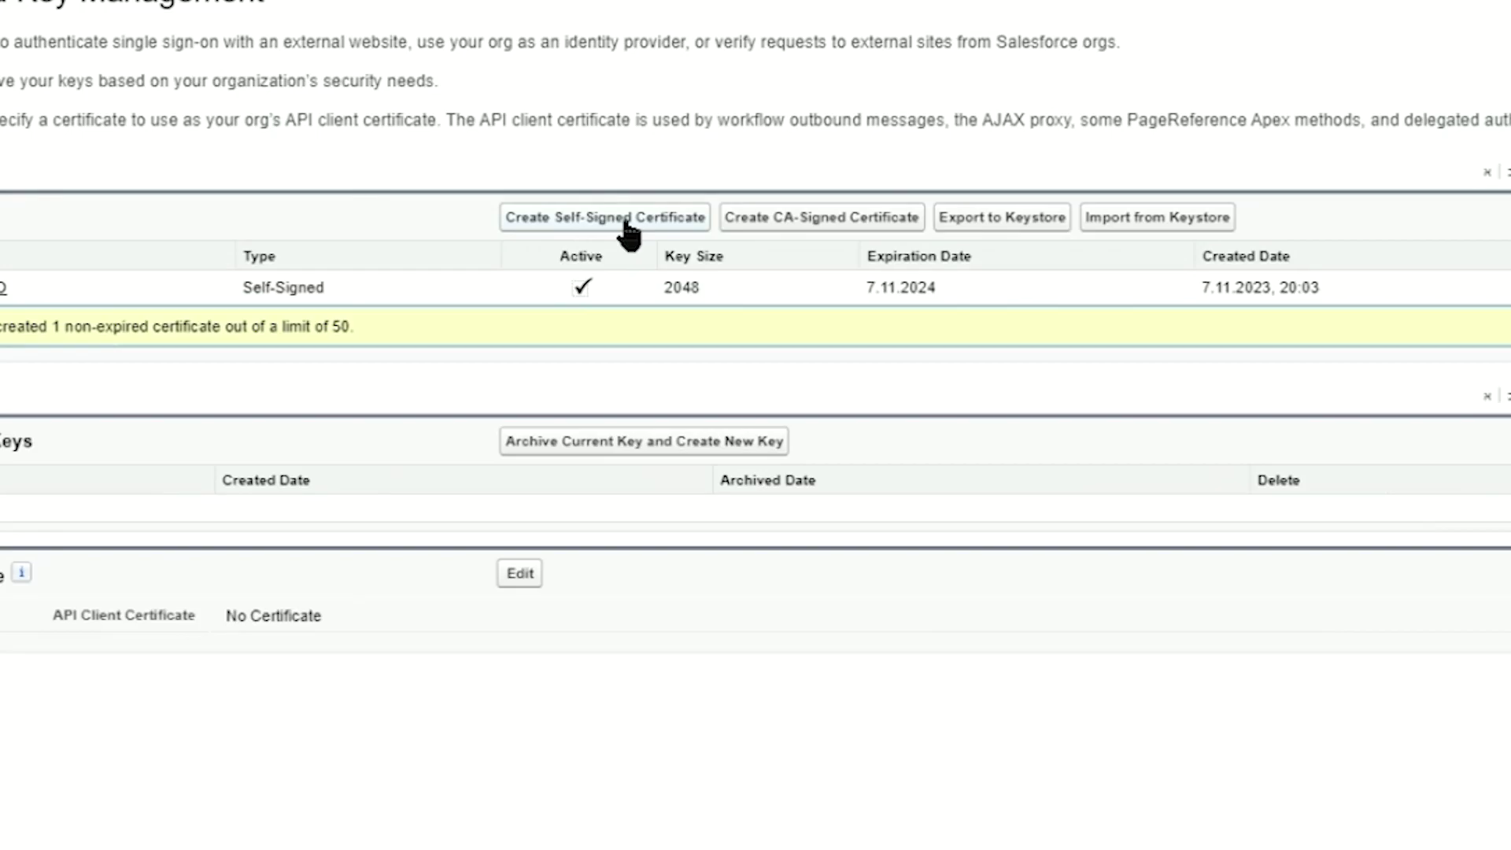
# - Create a self-signed certificate labelled 'Titan SSO' and save it
pyautogui.click(620, 223)
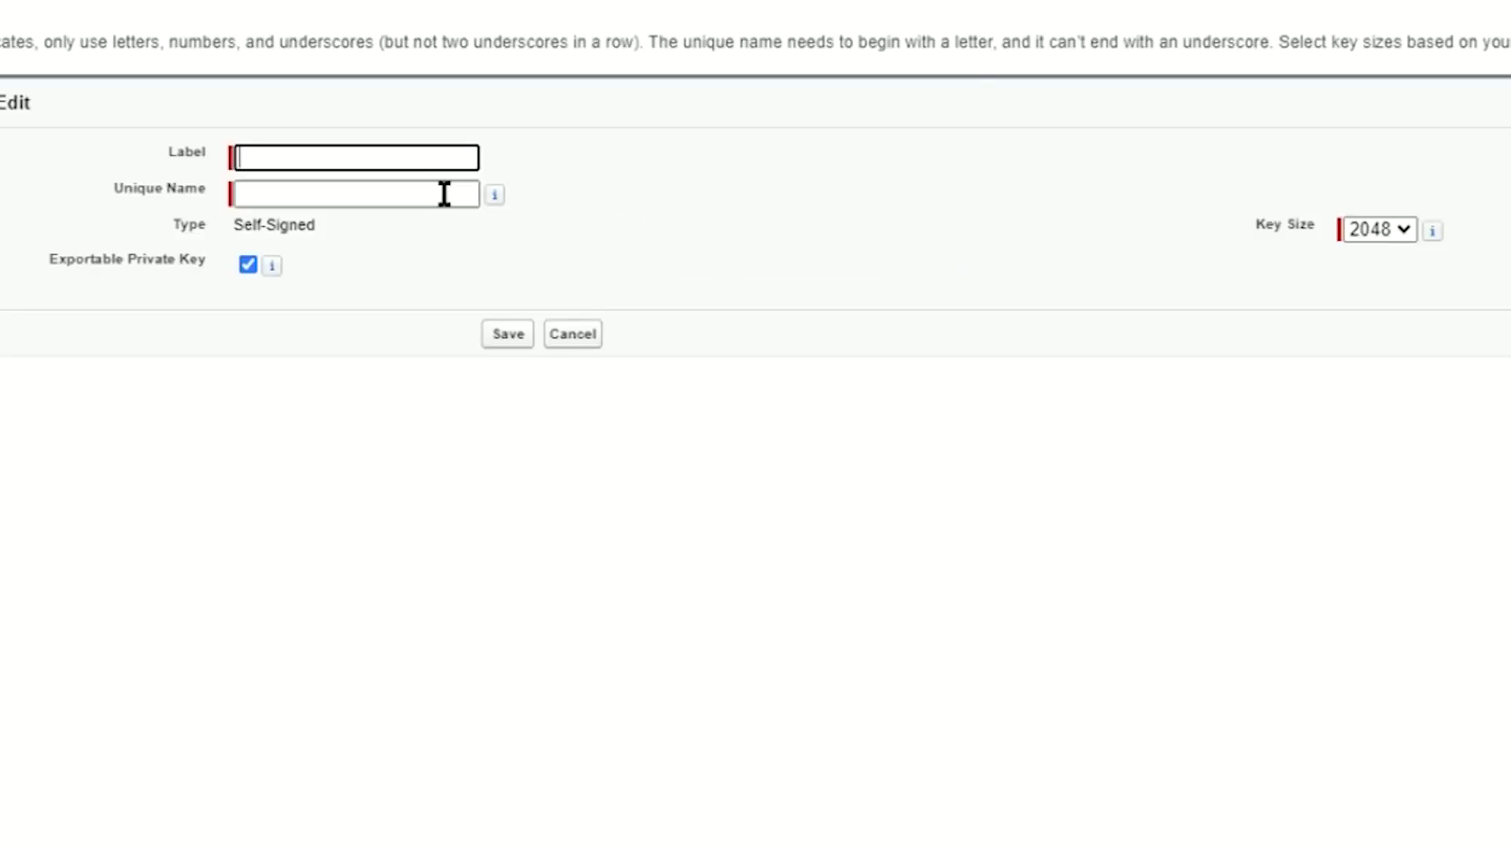
pyautogui.write('Titan SSO')
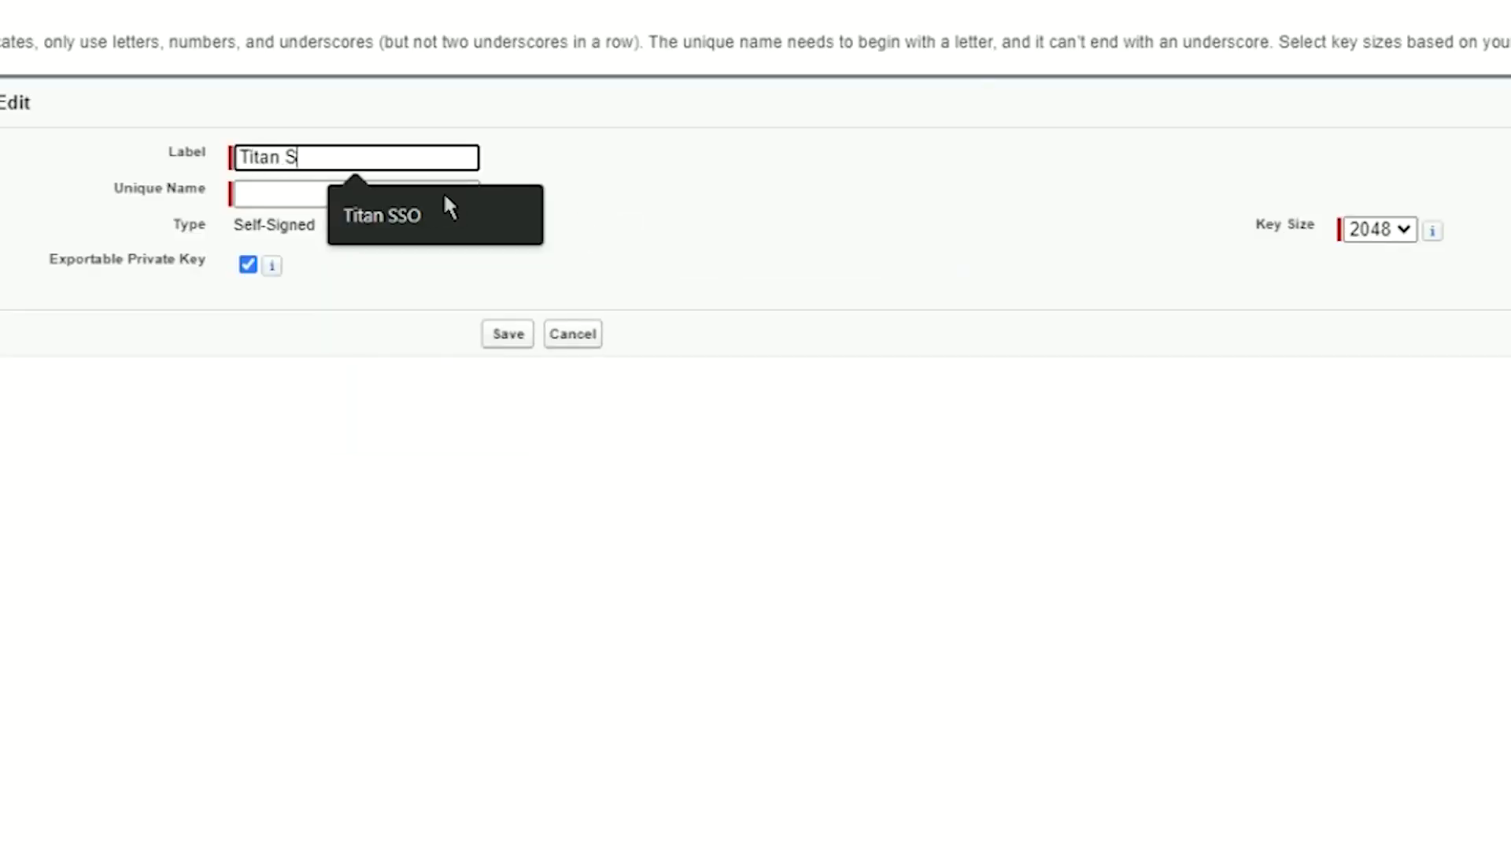
pyautogui.click(435, 292)
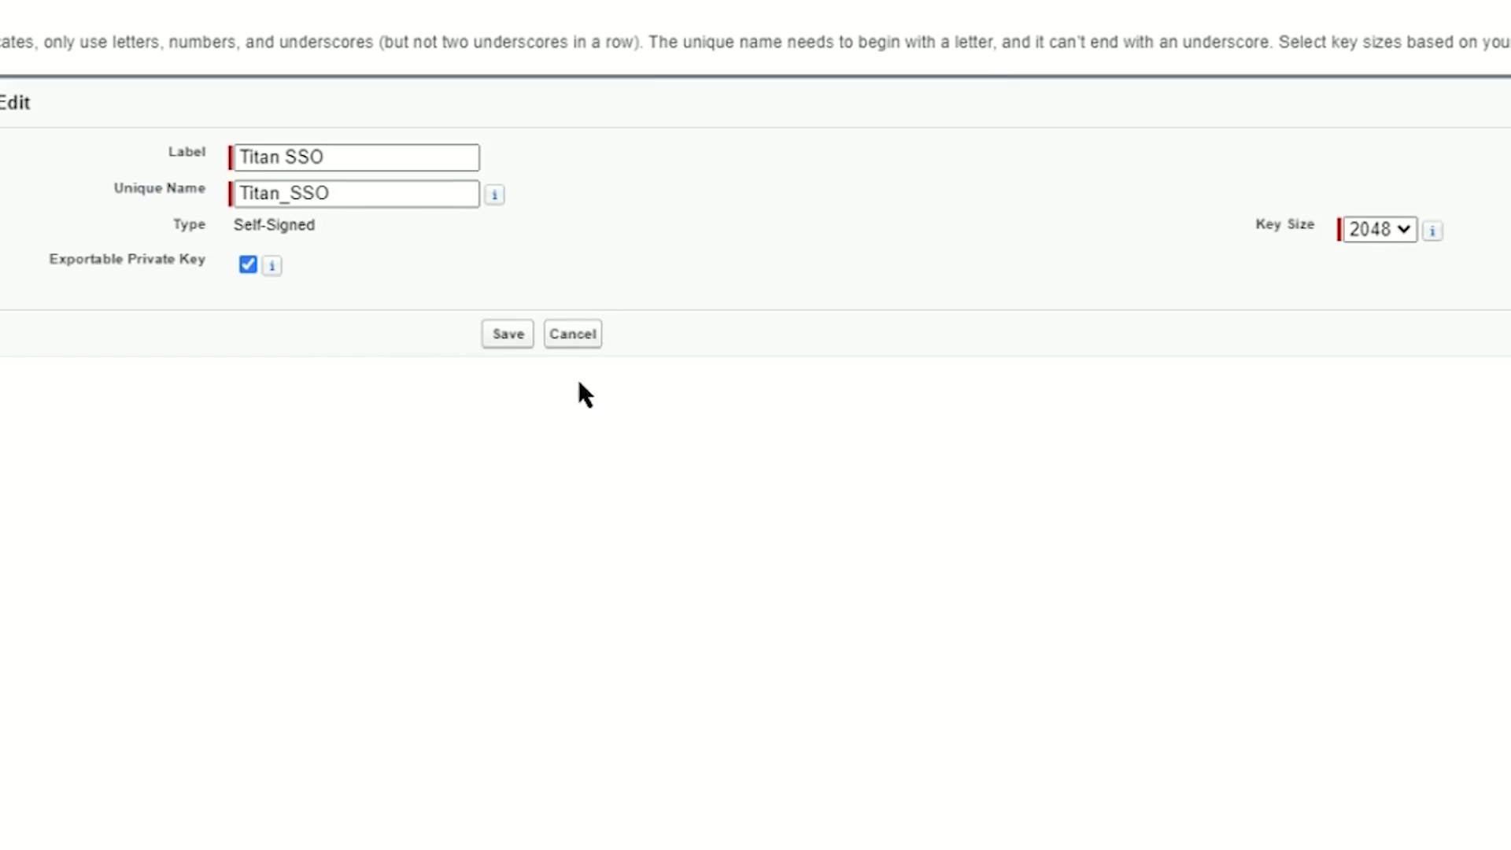
pyautogui.click(510, 336)
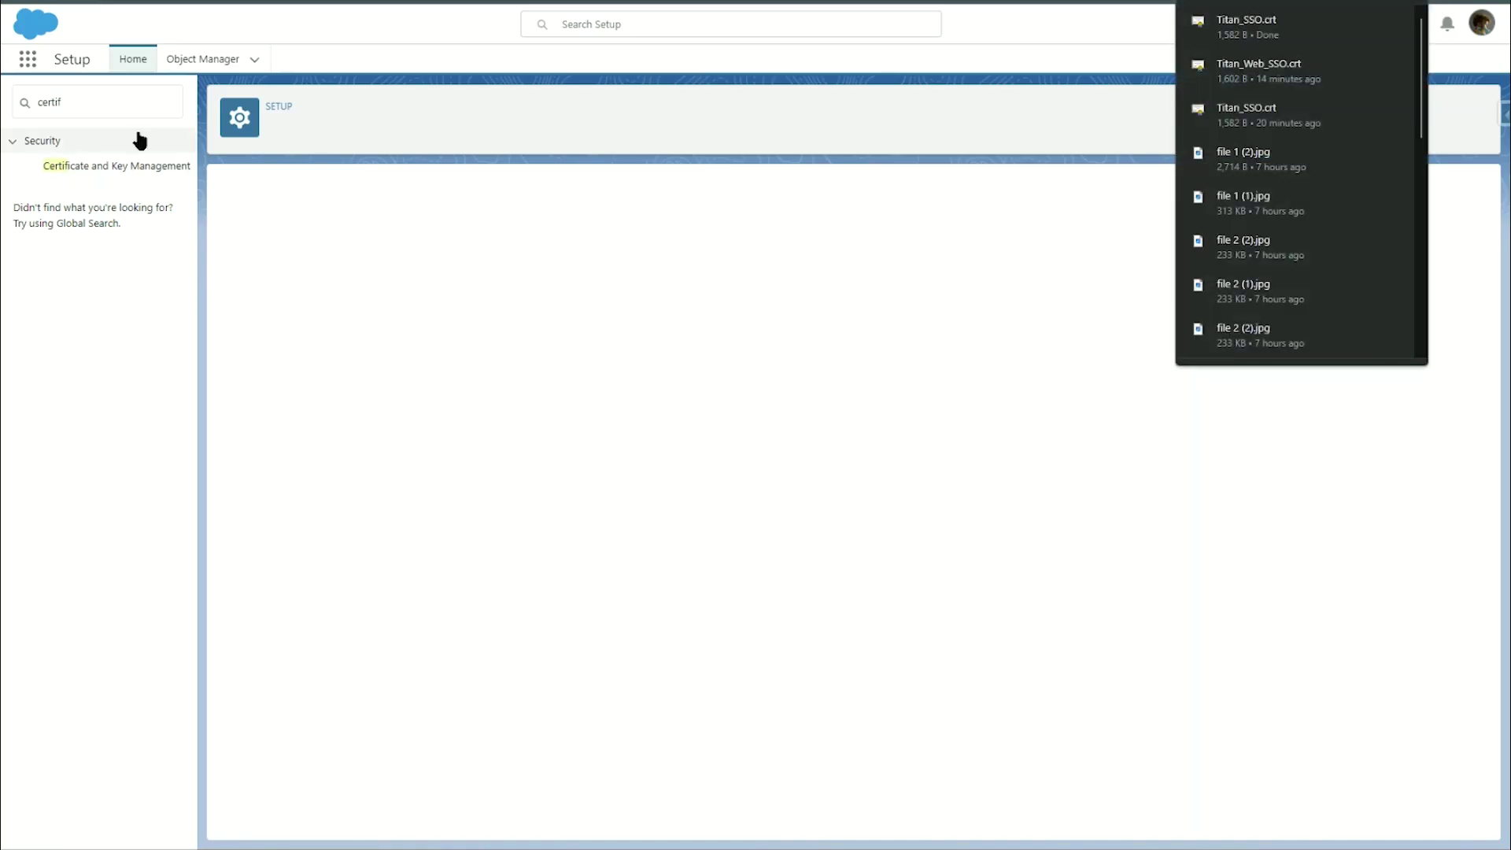
# - Search Setup for 'apps' and open the App Manager
pyautogui.click(100, 104)
pyautogui.hotkey('ctrl', 'a')
pyautogui.press('BackSpace')
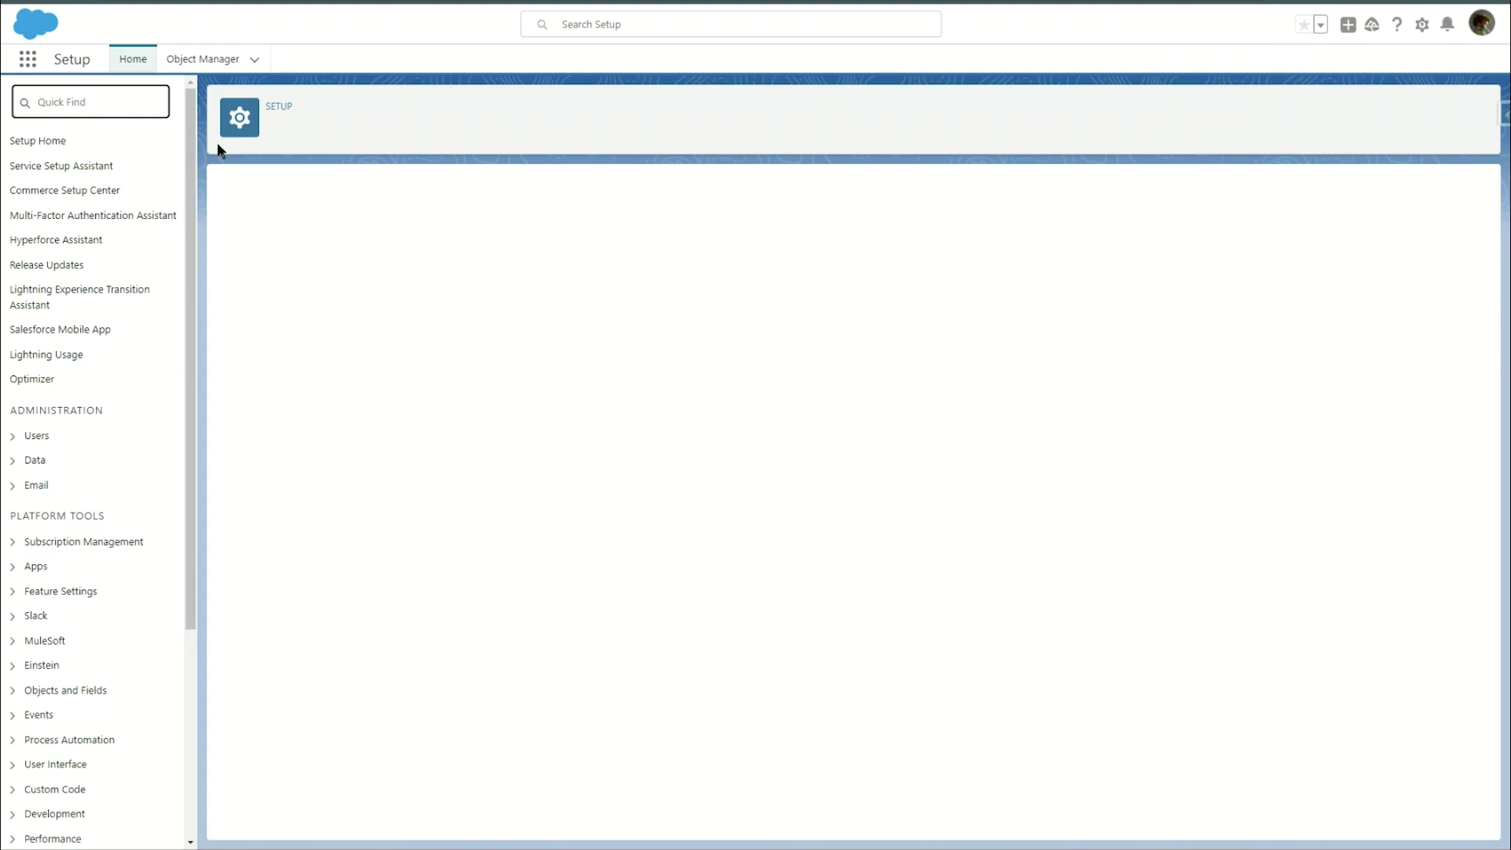
pyautogui.write('apps')
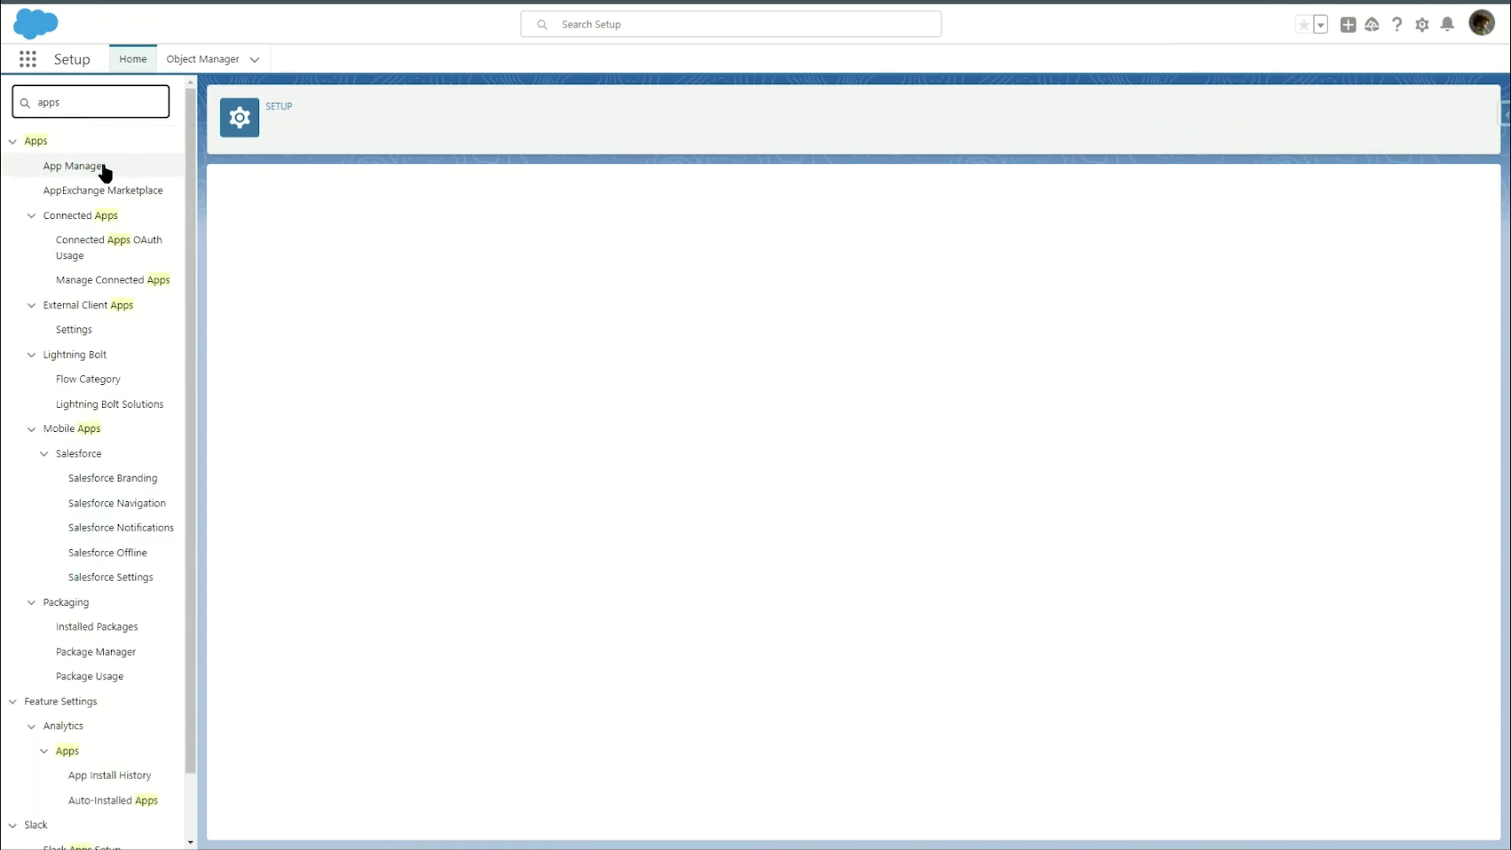
pyautogui.click(99, 167)
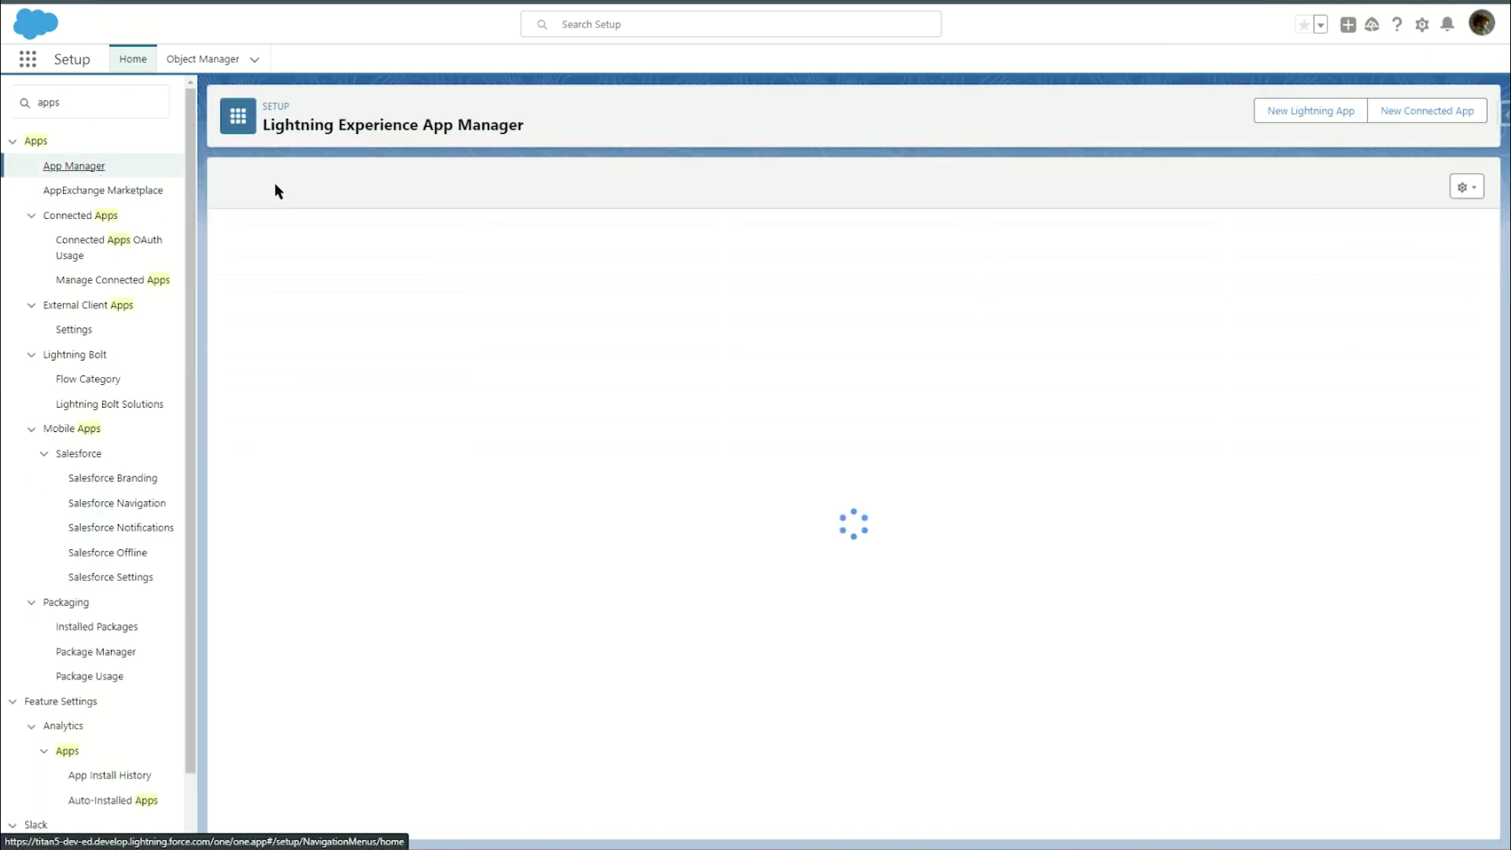
# - Start a new connected app named 'Titan Project SSO' (API name Titan_Project_SSO) and fill in the contact e-mail
pyautogui.click(1398, 117)
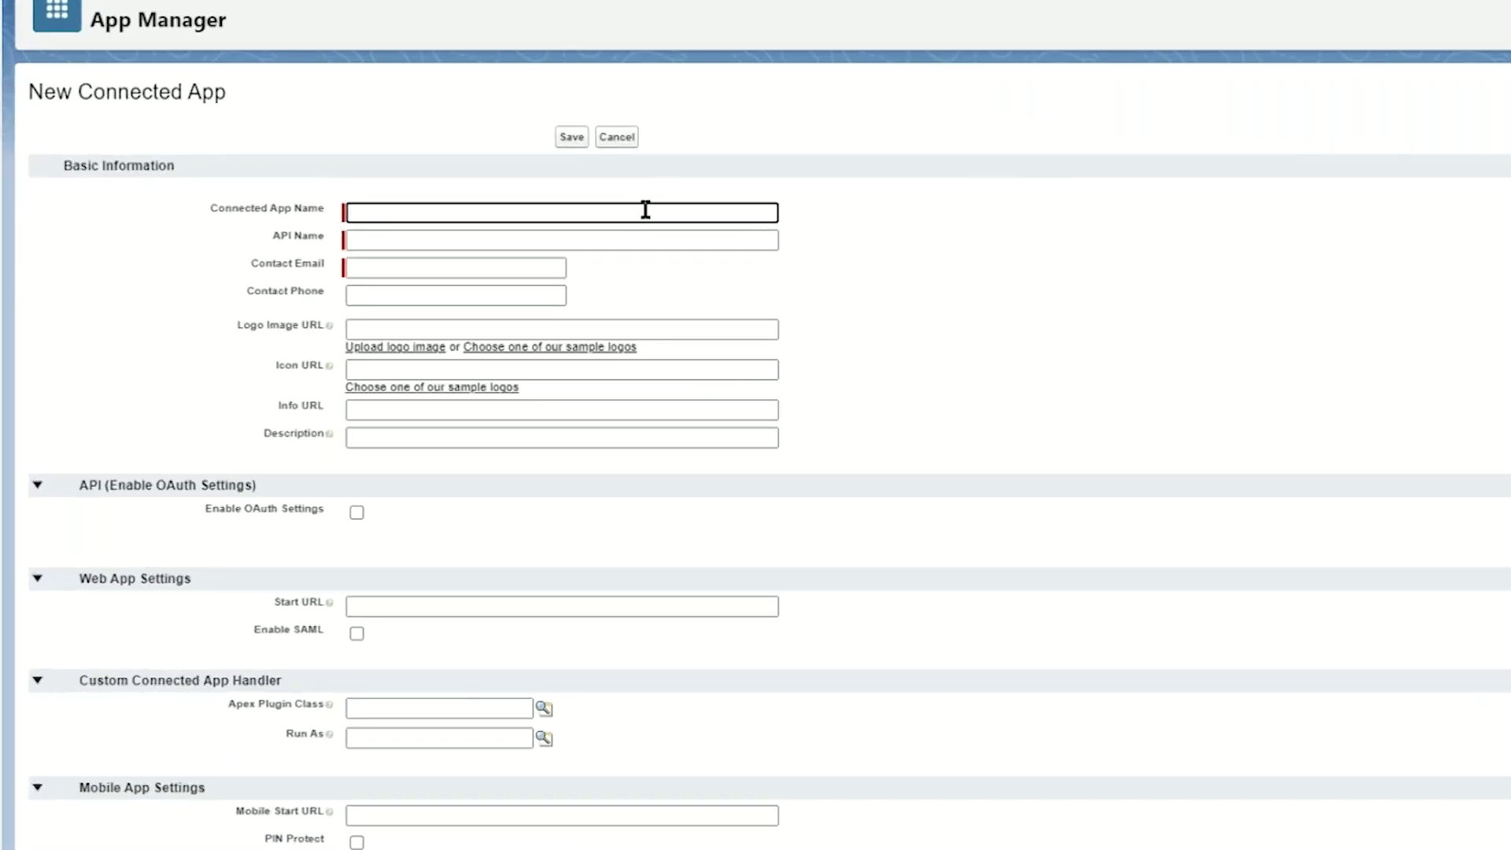
pyautogui.write('Titan ')
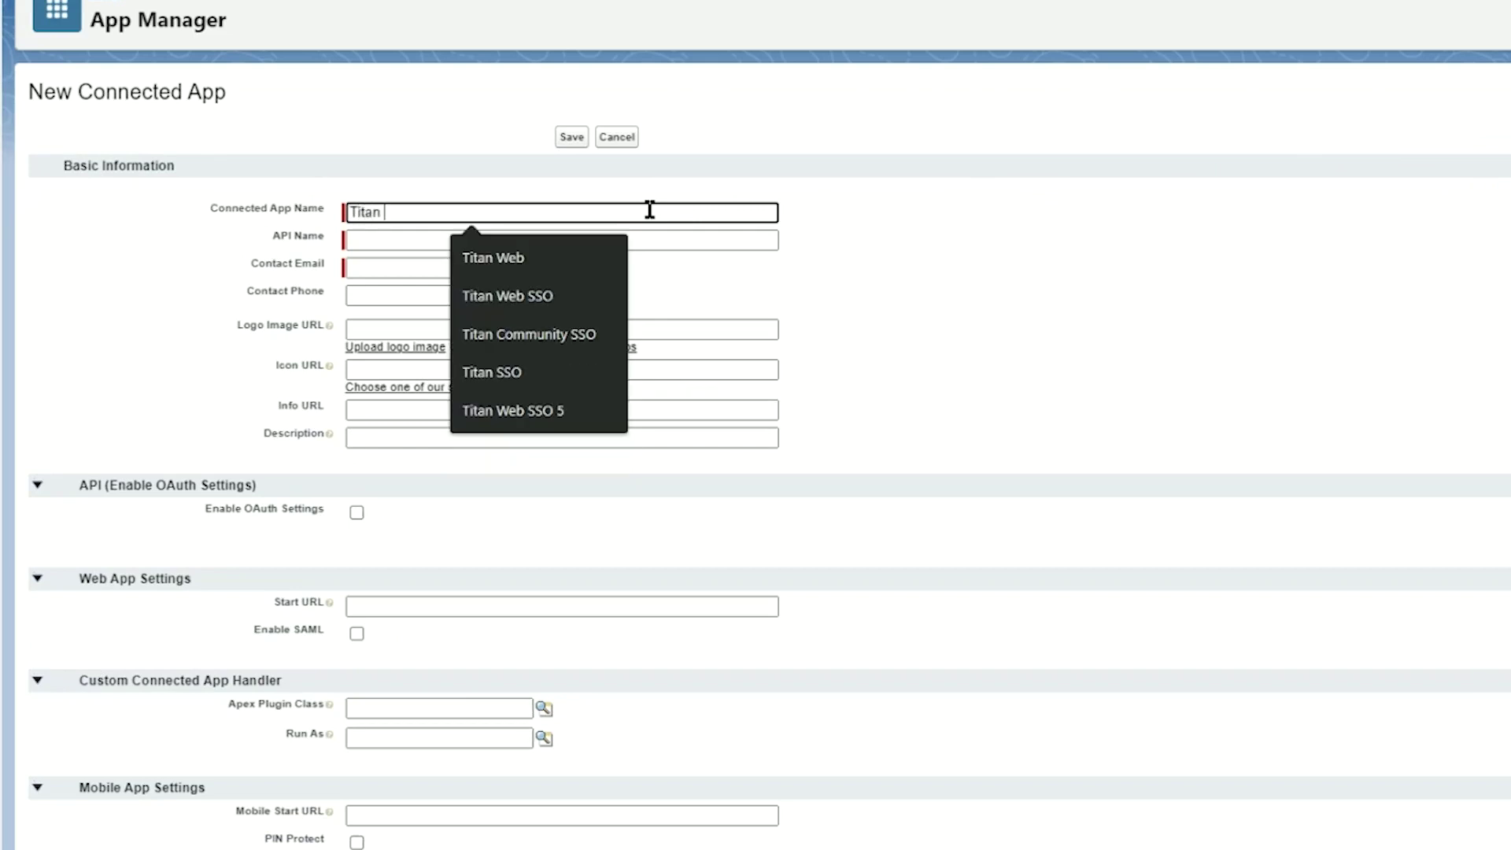
pyautogui.write('Project SSO')
pyautogui.press('Tab')
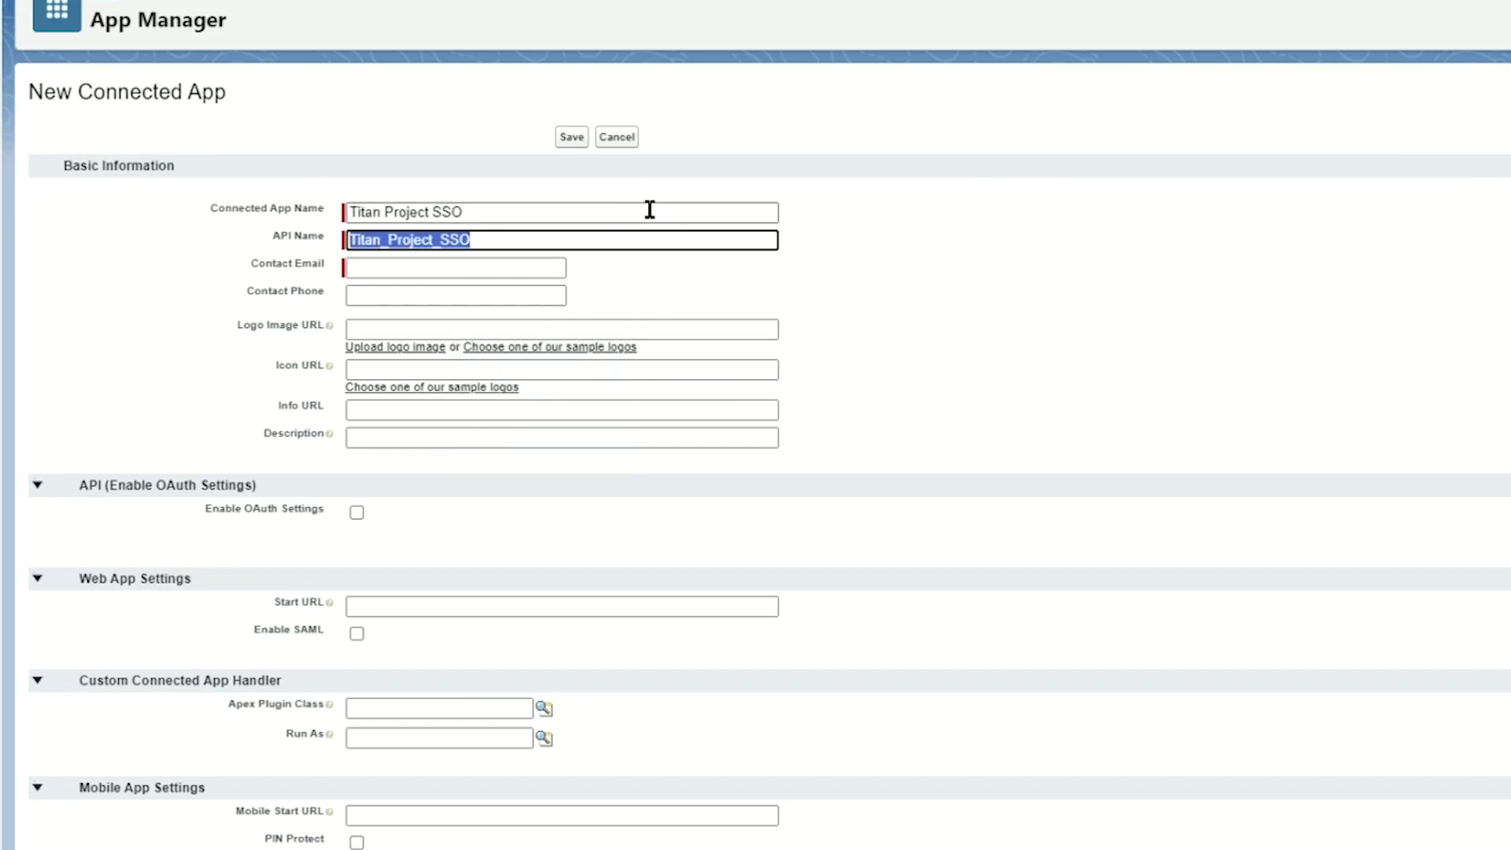
pyautogui.press('Tab')
pyautogui.write('renens')
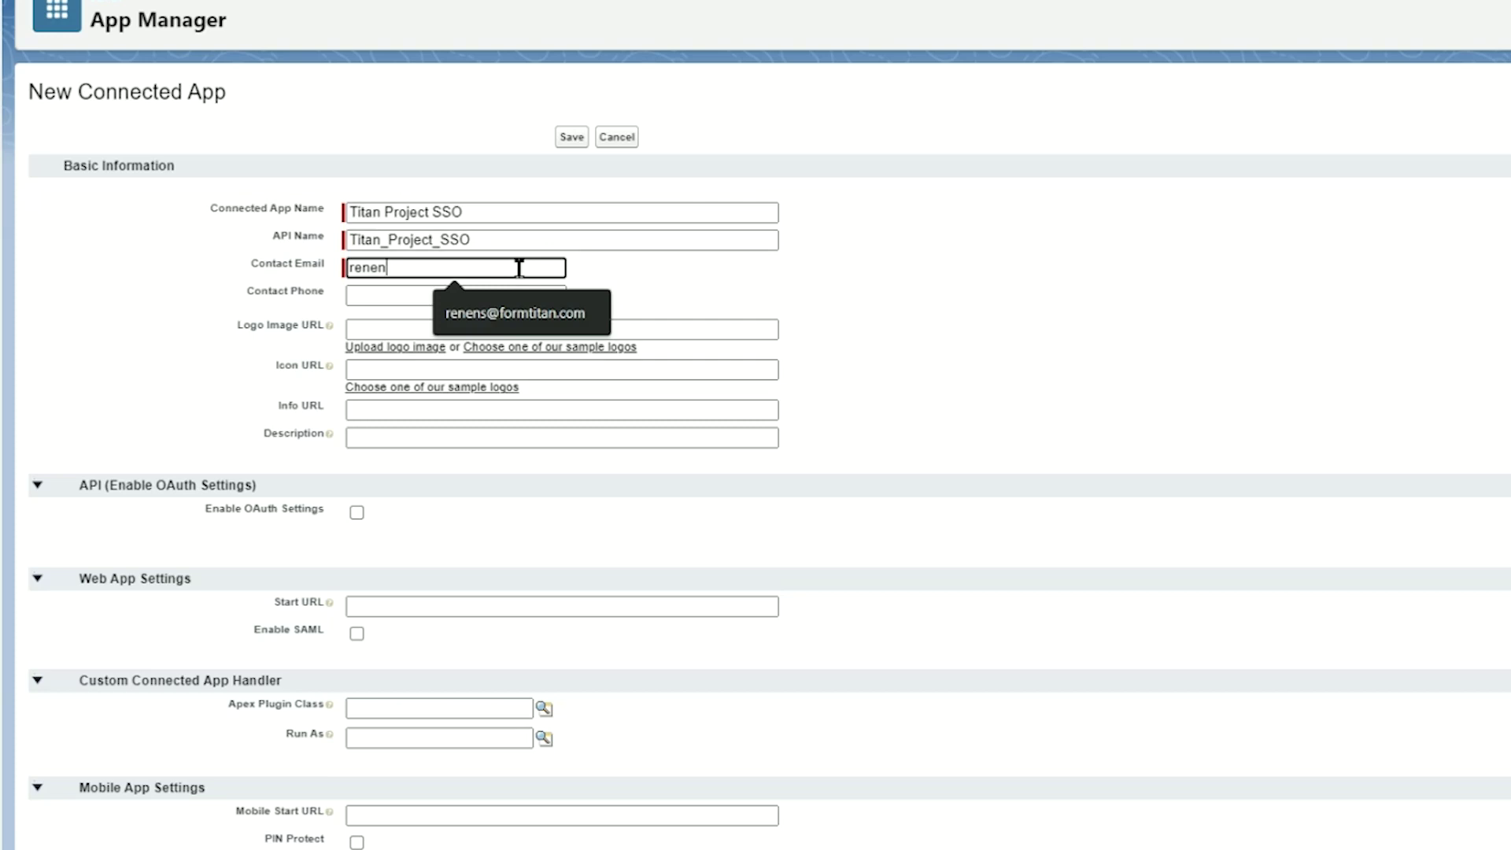
pyautogui.click(550, 315)
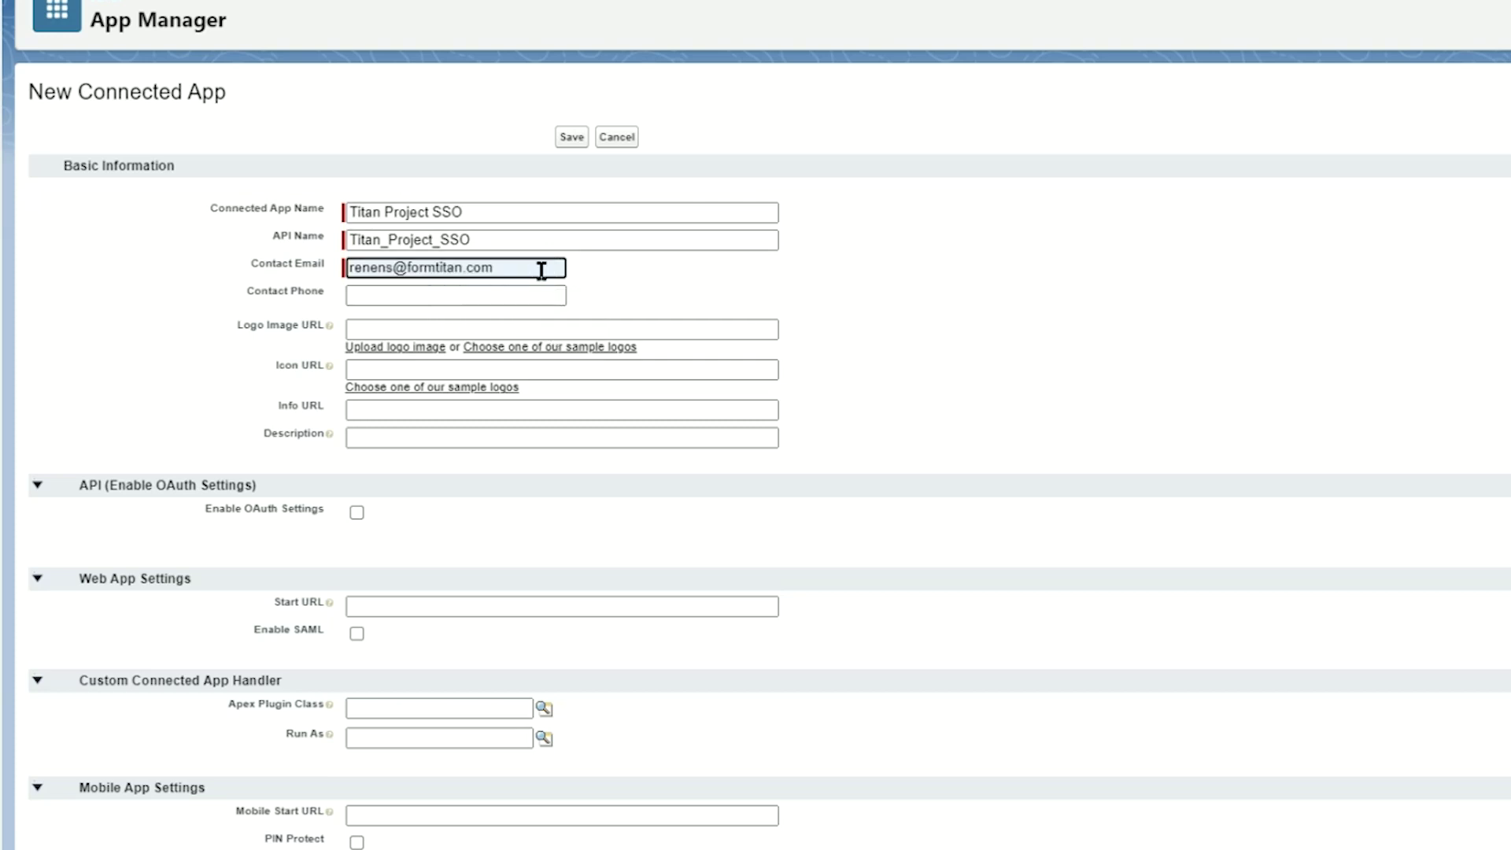
pyautogui.scroll(-2, 542, 270)
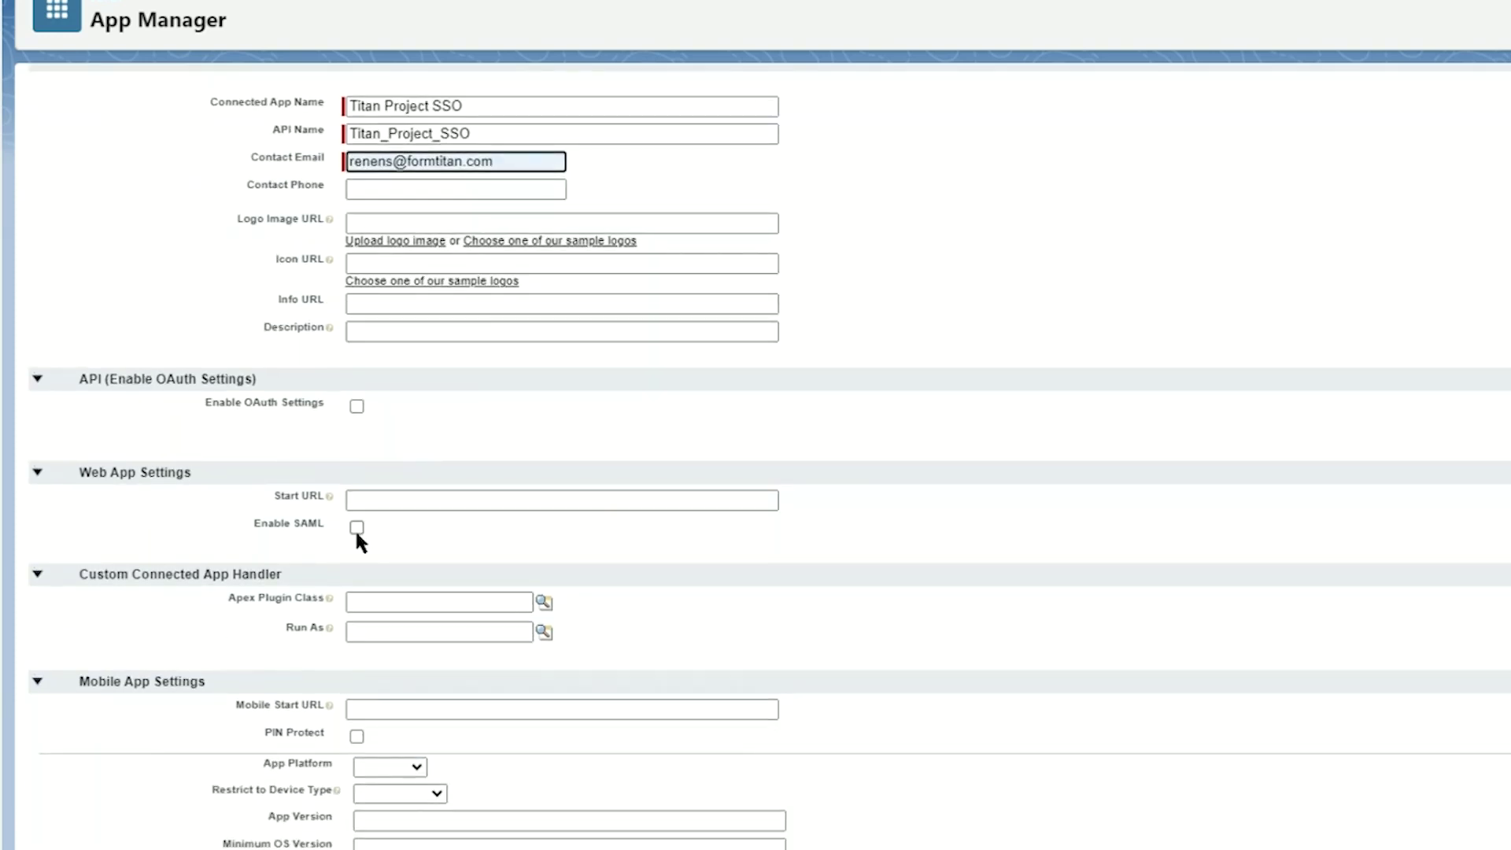
# - Enable SAML and paste Titan's Entity ID and Access URL as the Entity Id and ACS URL
pyautogui.click(357, 528)
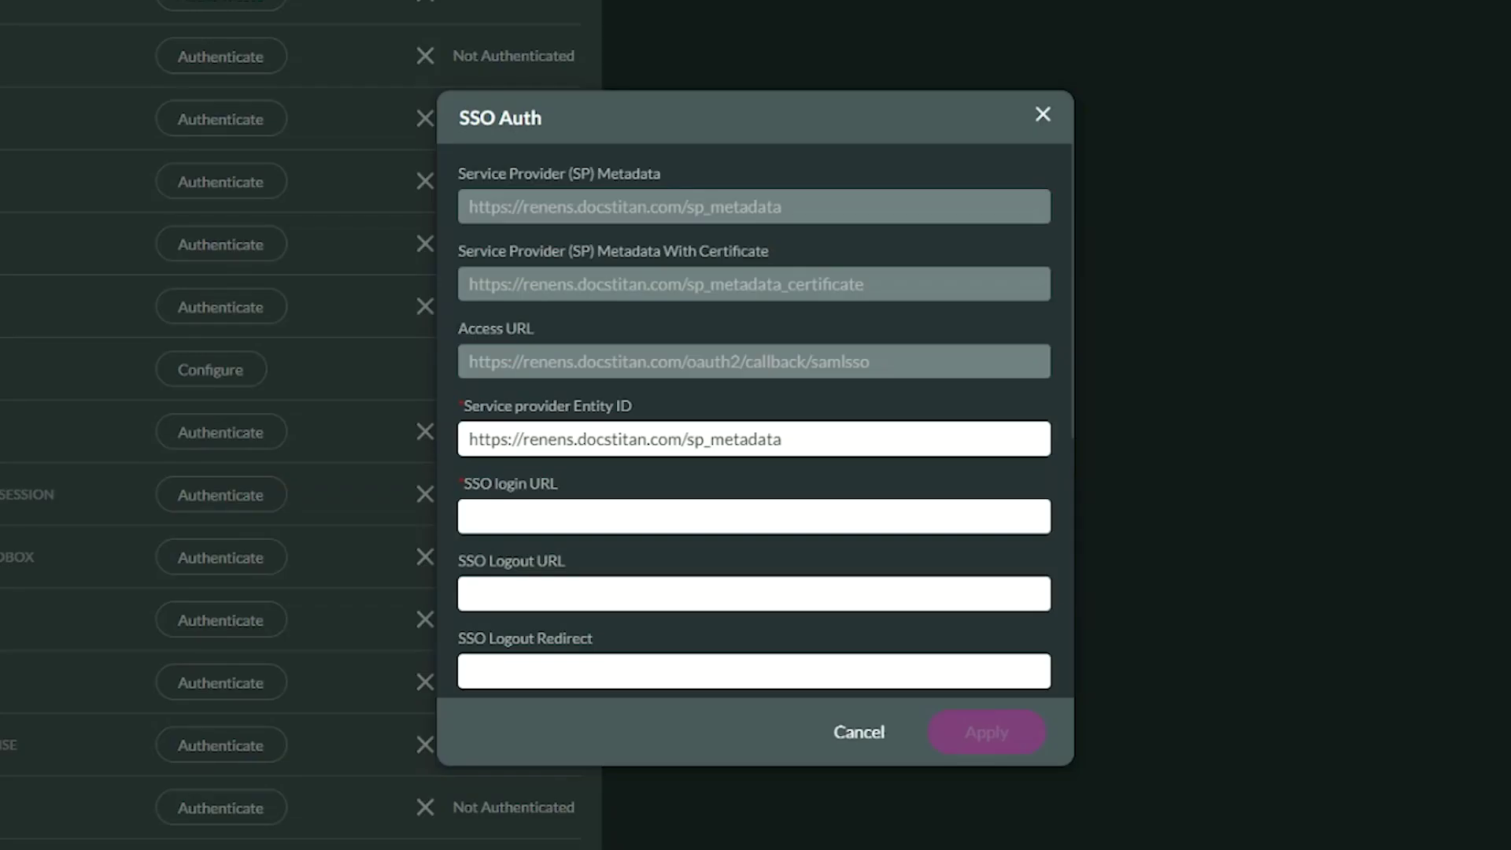
pyautogui.moveTo(783, 438); pyautogui.dragTo(343, 446)
pyautogui.hotkey('ctrl', 'c')
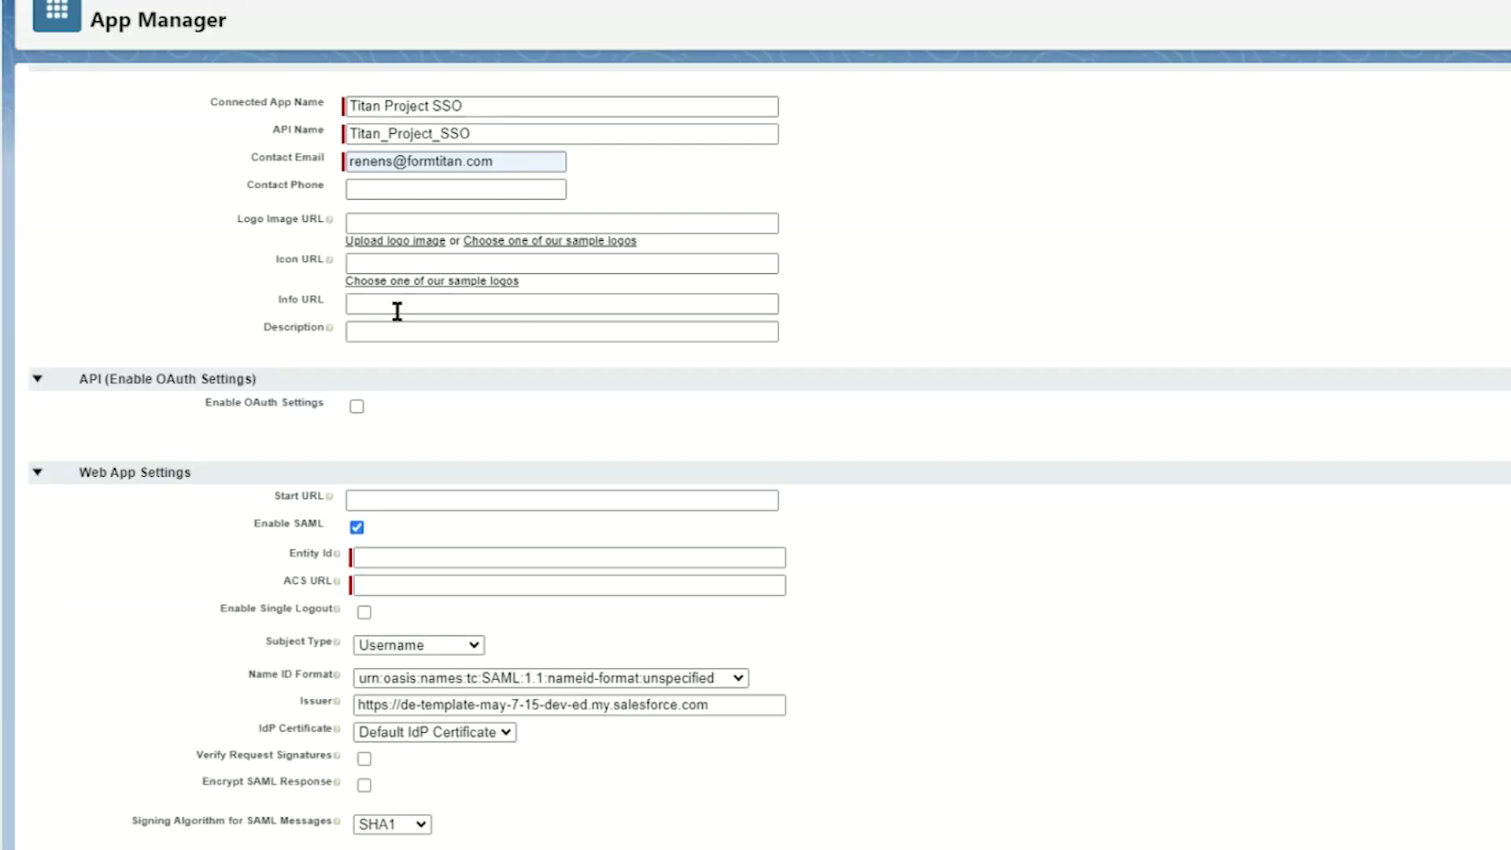
pyautogui.click(400, 557)
pyautogui.hotkey('ctrl', 'v')
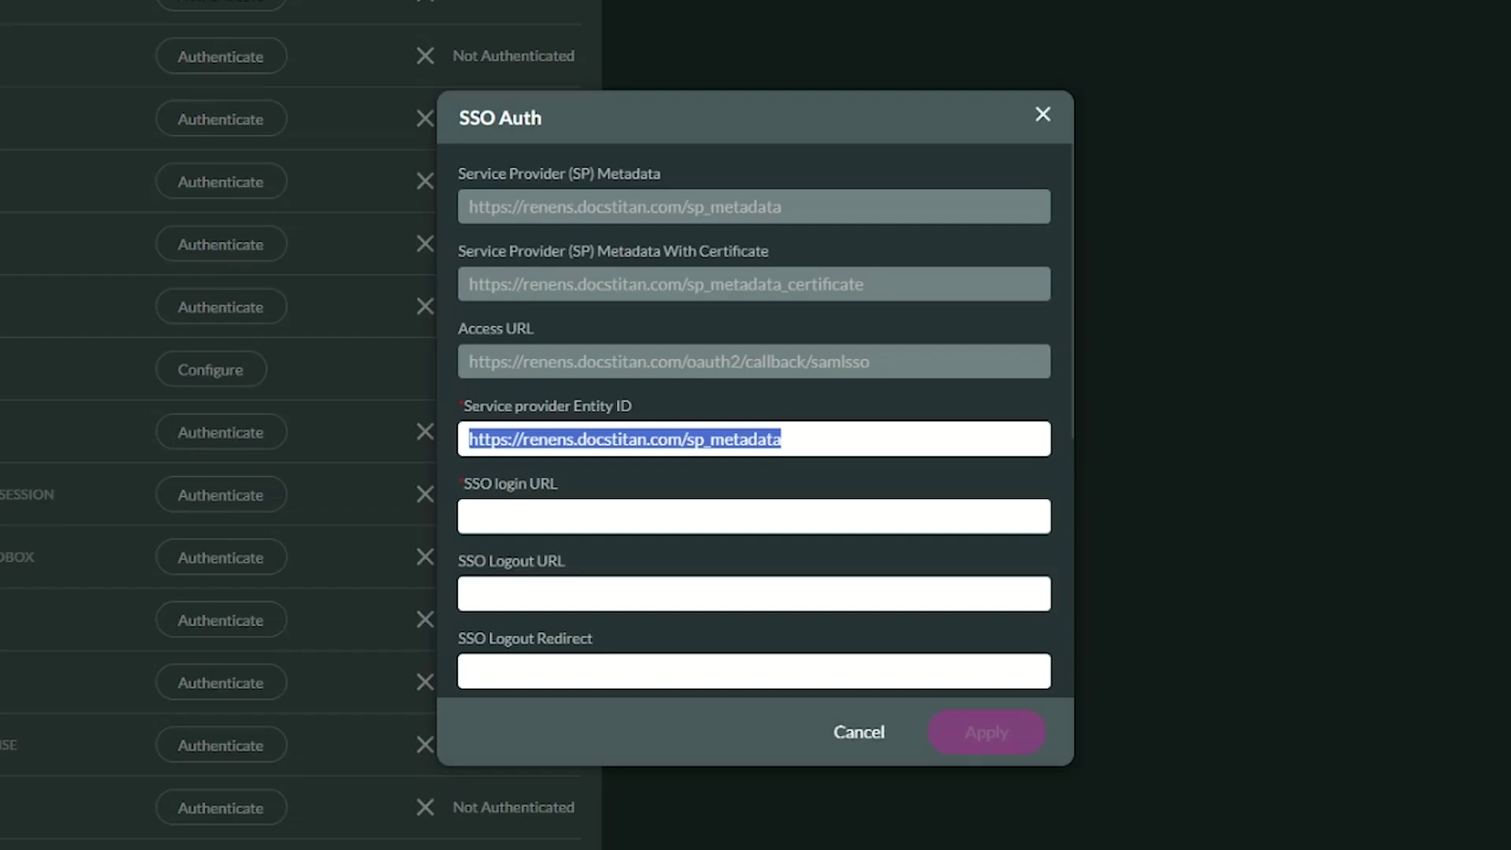
pyautogui.click(955, 368)
pyautogui.moveTo(955, 368); pyautogui.dragTo(357, 337)
pyautogui.hotkey('ctrl', 'c')
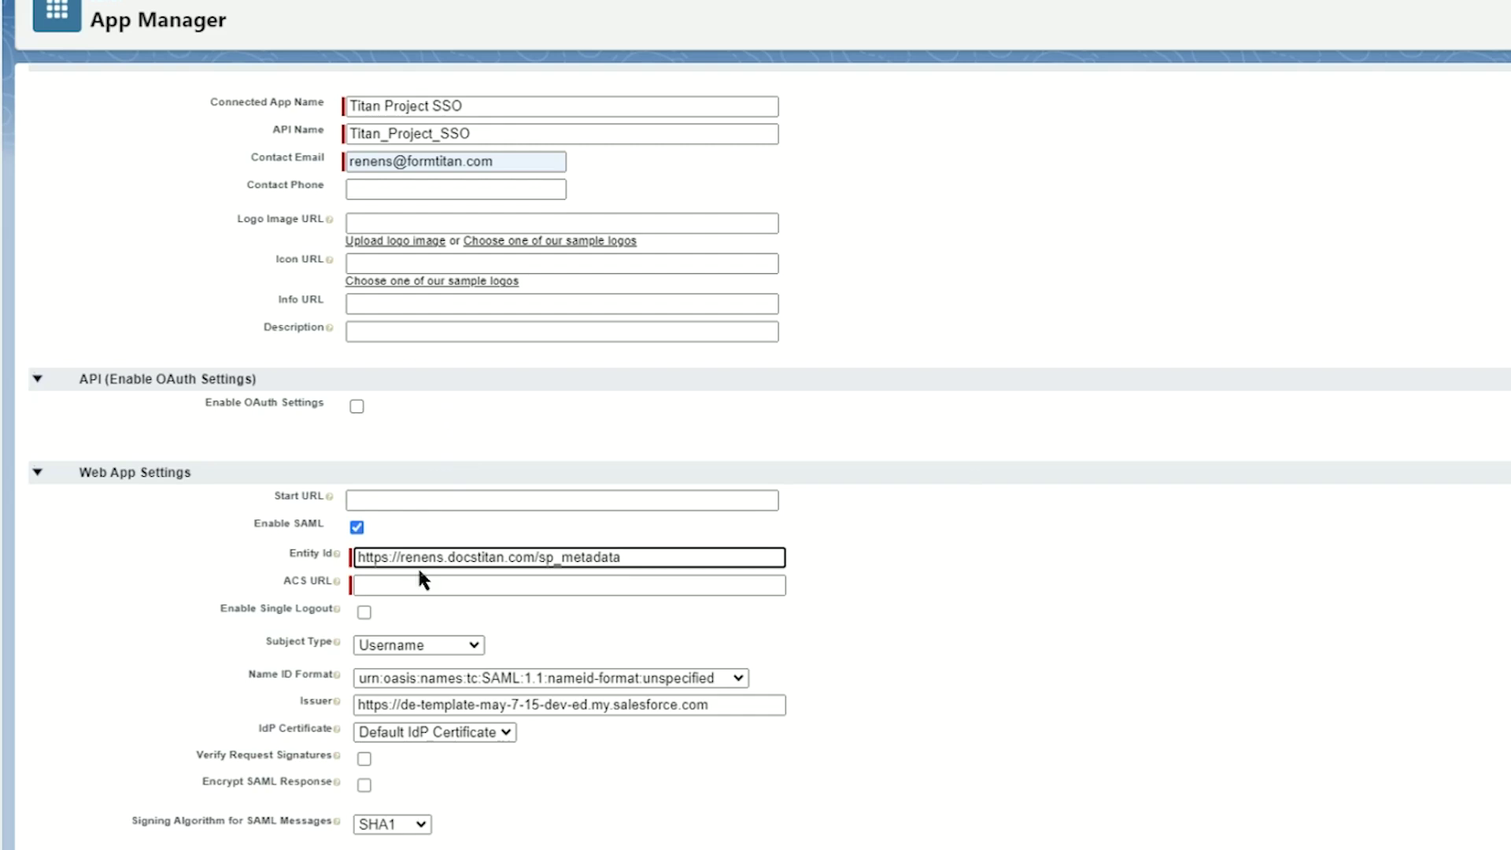
pyautogui.click(425, 583)
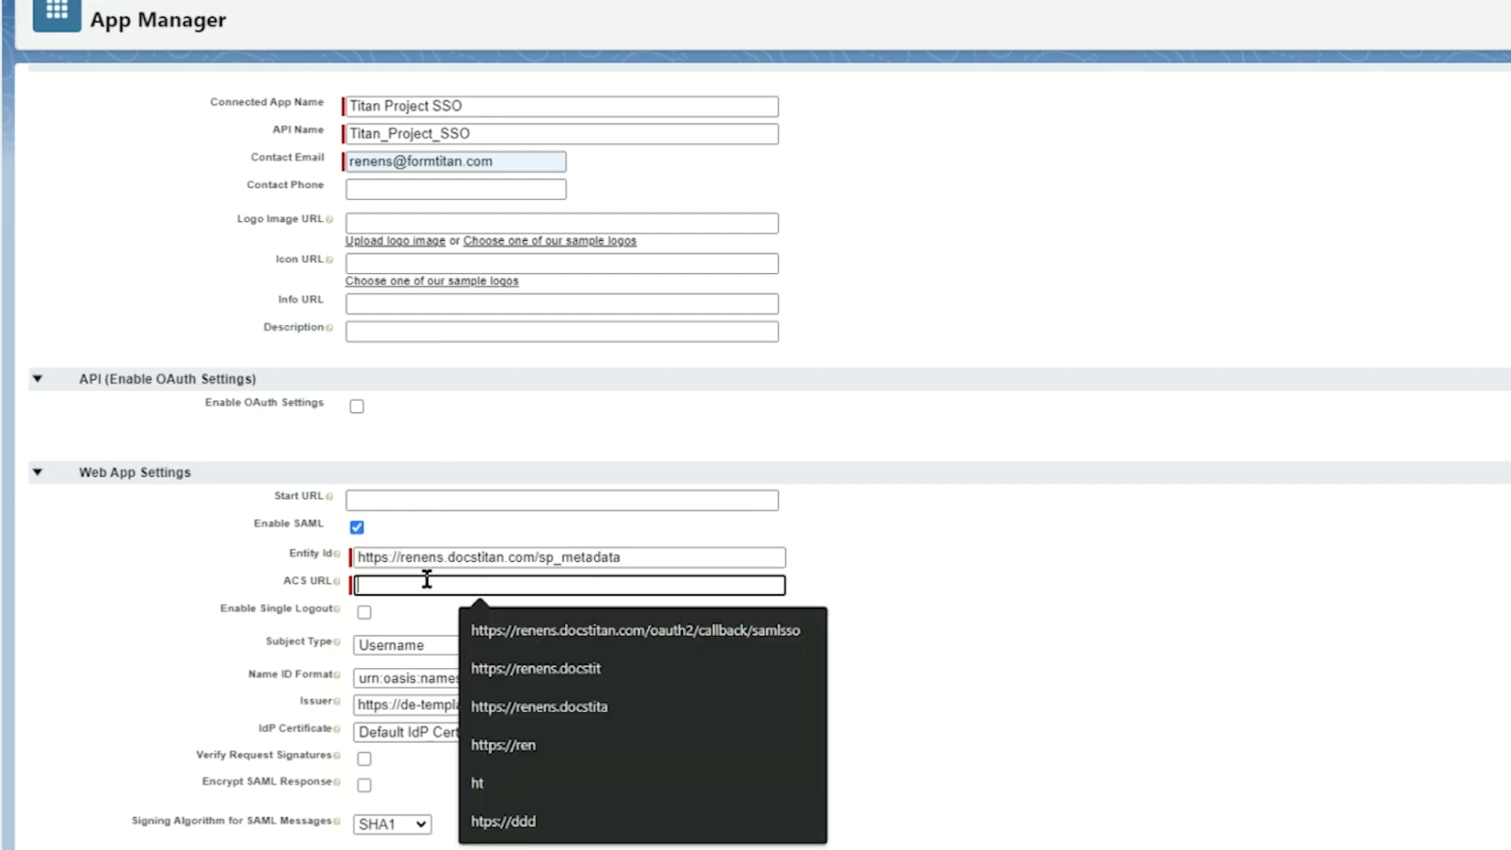
pyautogui.hotkey('ctrl', 'v')
# - Set the name ID format to SAML 2.0 persistent and the IdP certificate to Titan SSO
pyautogui.scroll(-1, 409, 559)
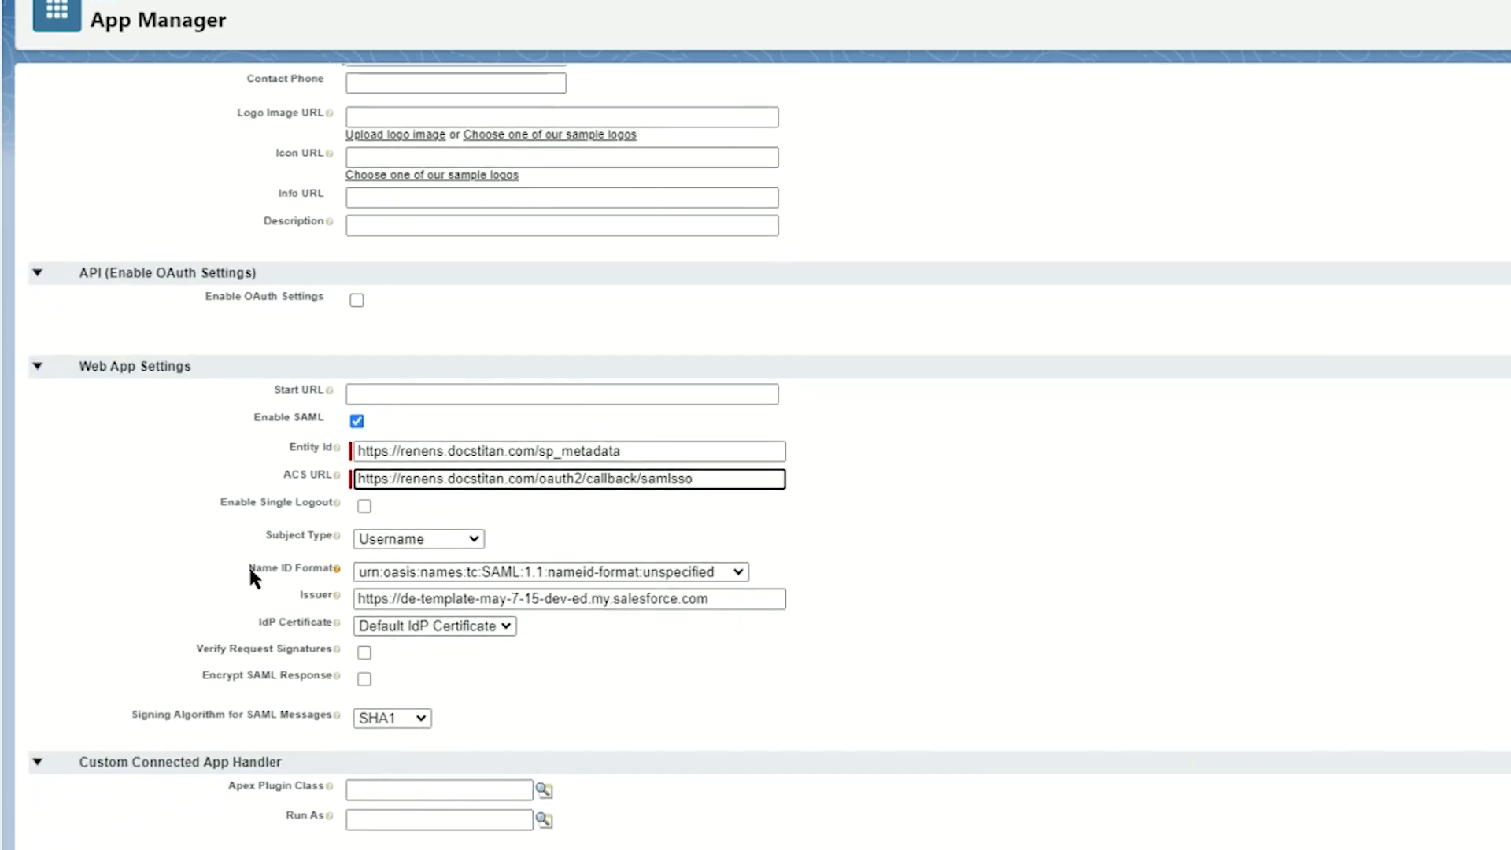
pyautogui.click(370, 572)
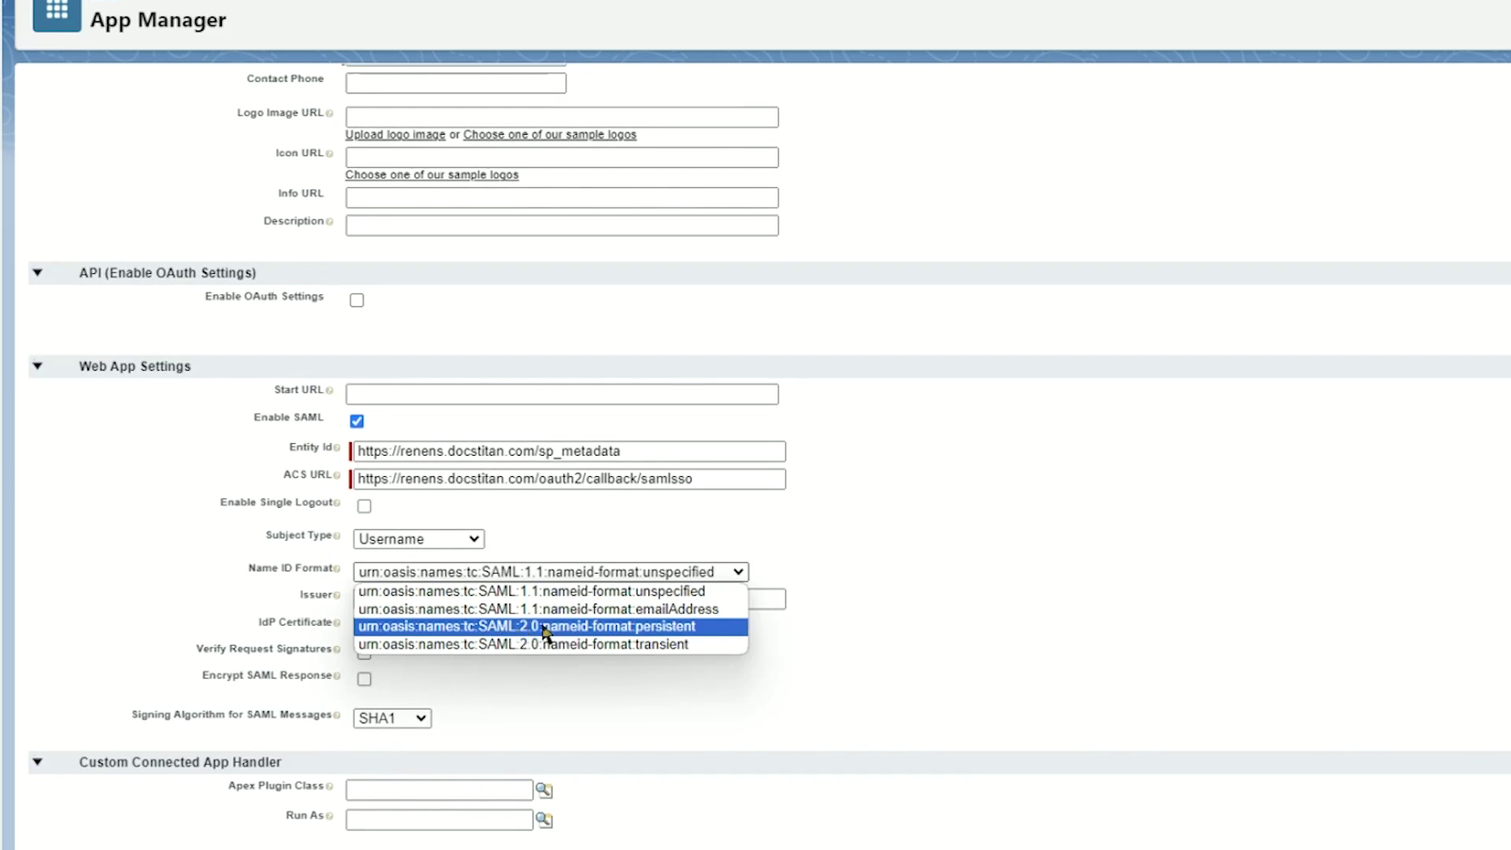
pyautogui.click(675, 632)
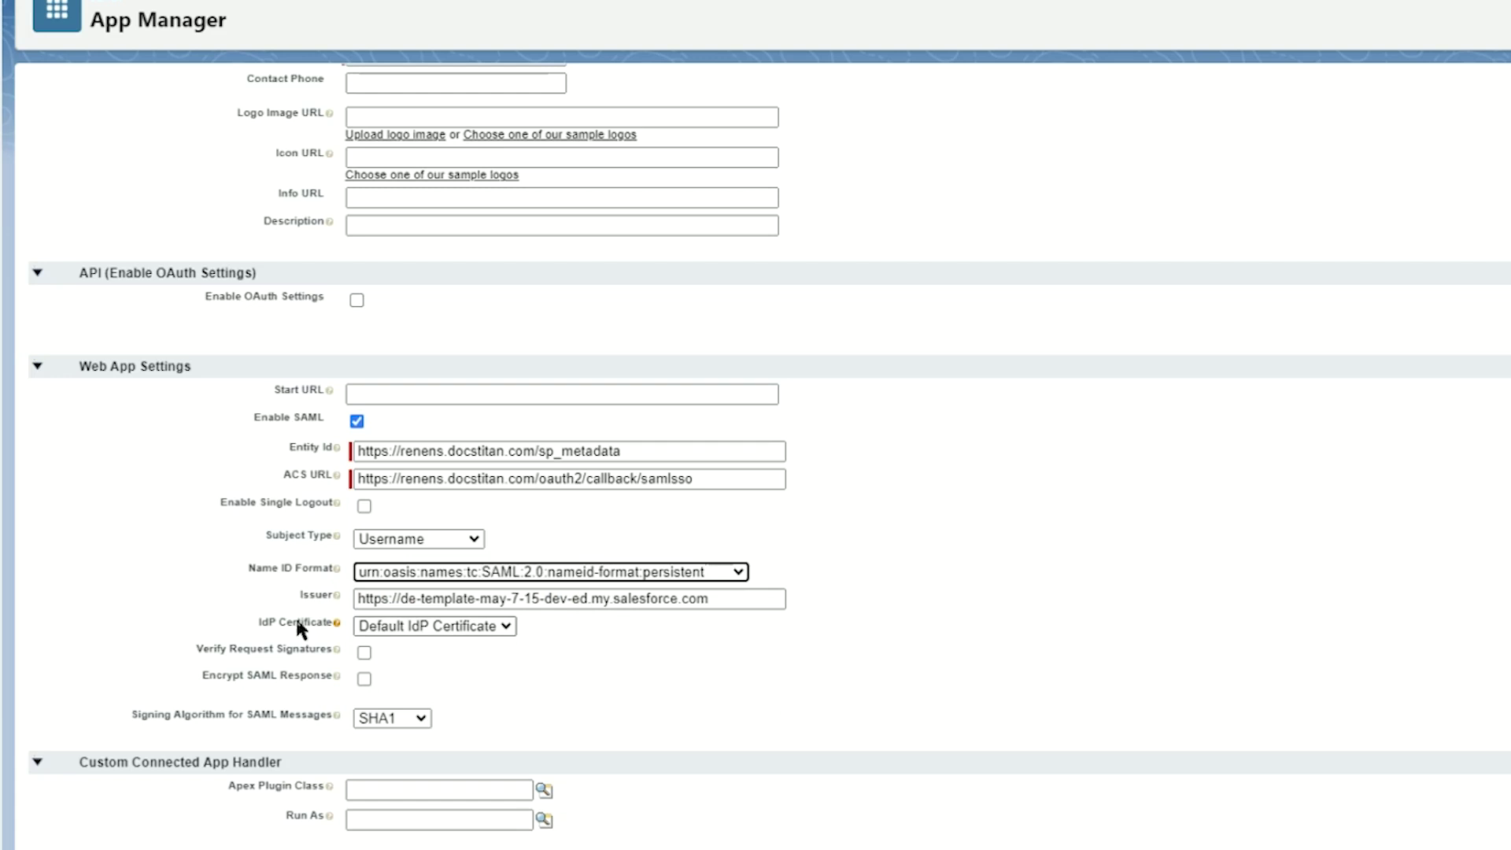
pyautogui.click(399, 628)
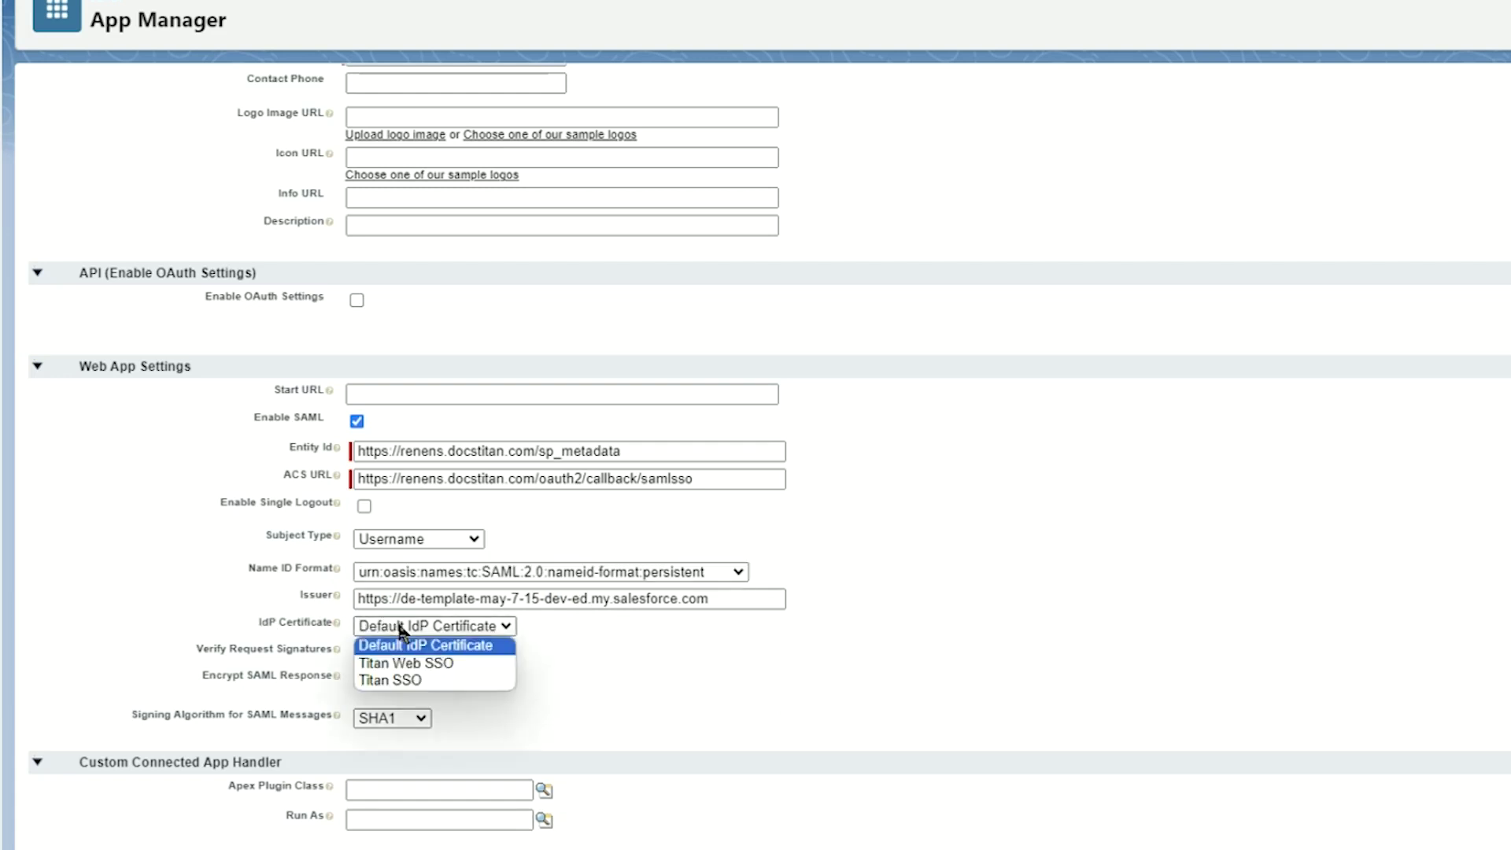
pyautogui.click(418, 681)
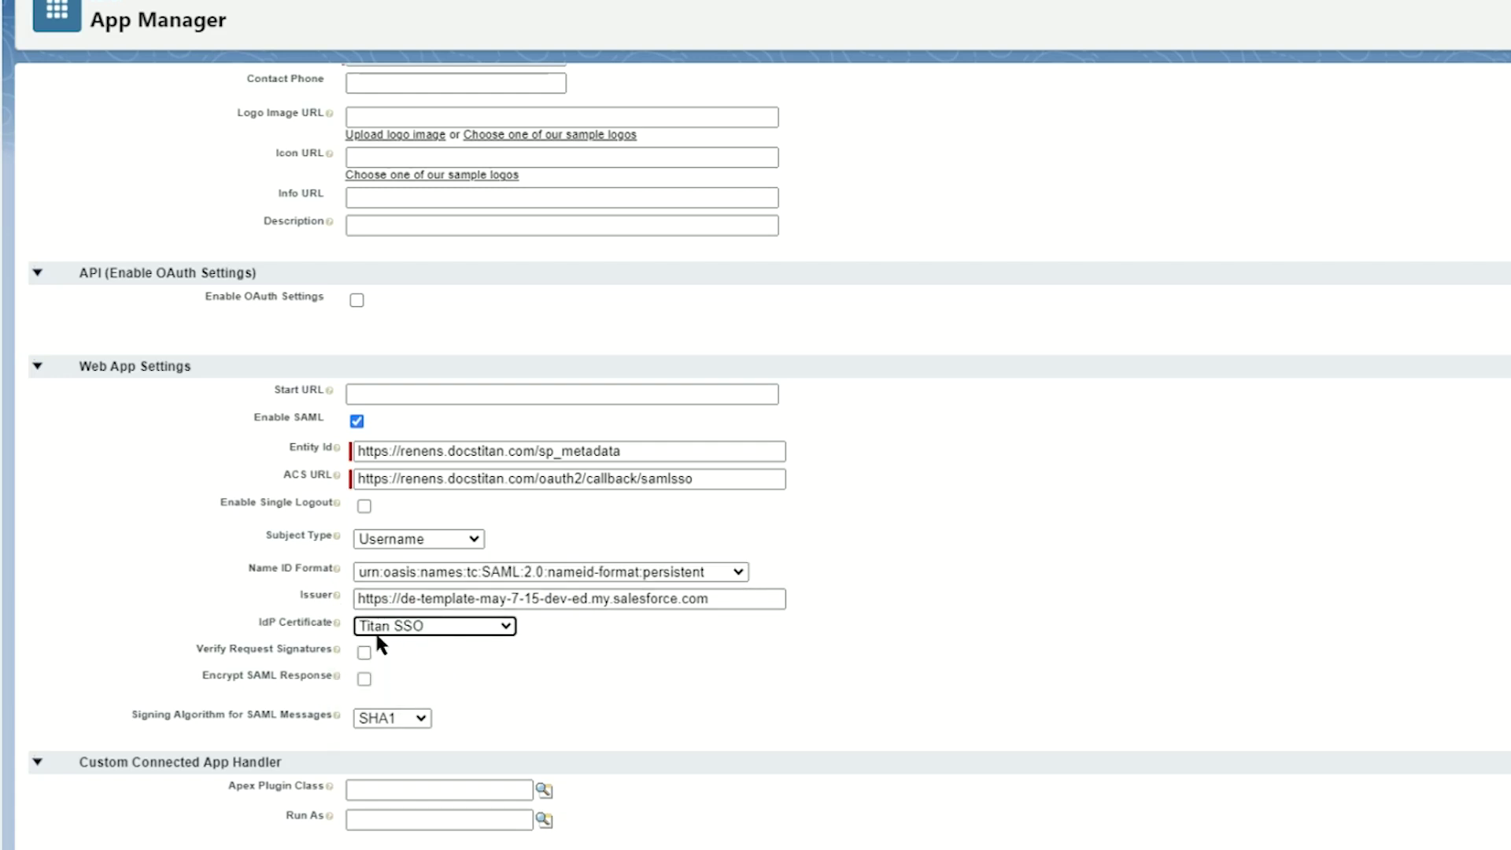
pyautogui.scroll(-5, 496, 645)
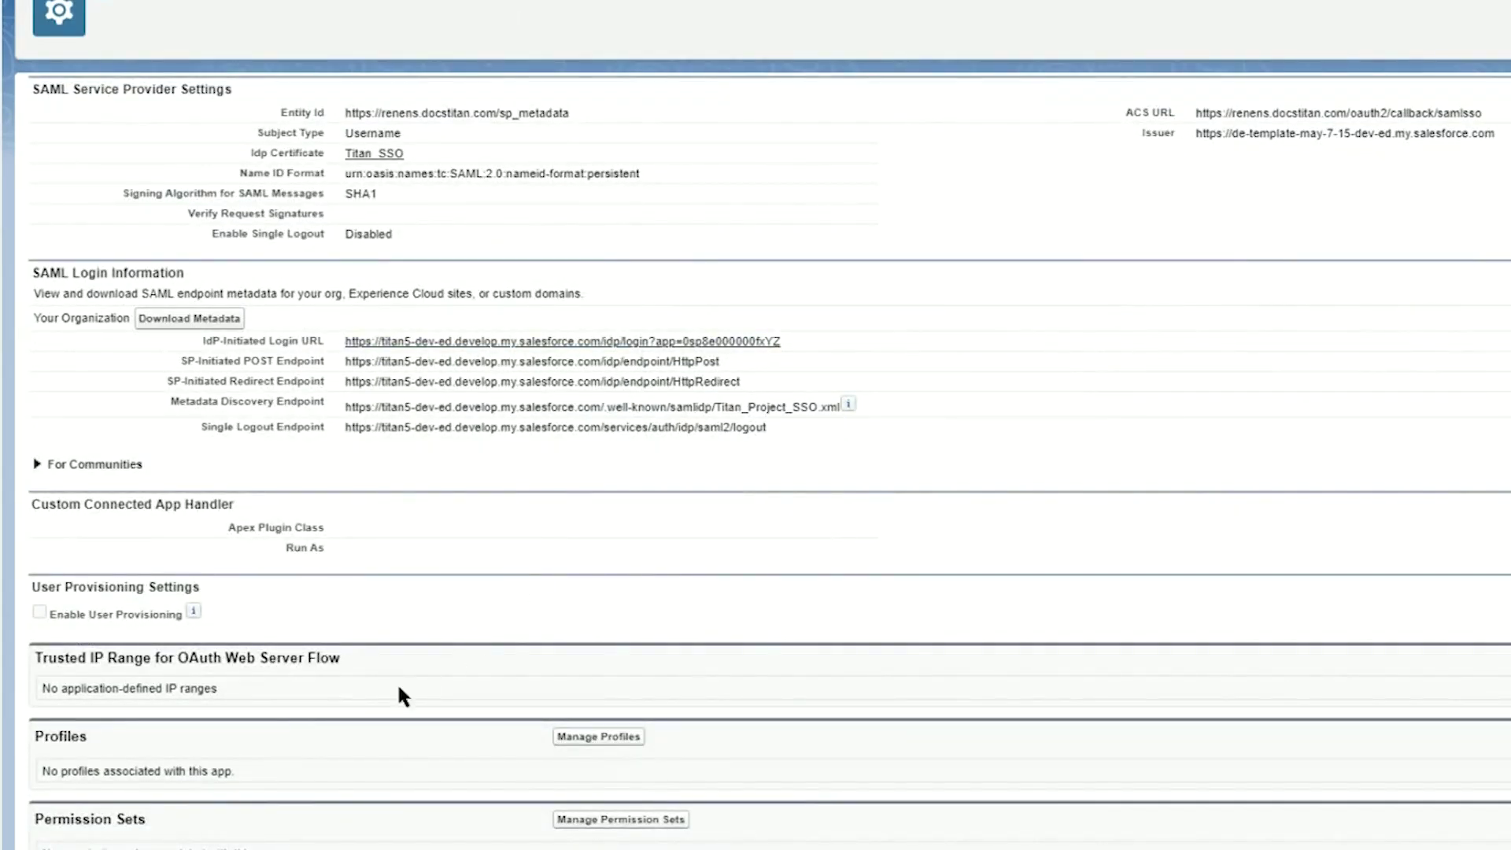
# - In Manage Profiles, tick the Analytics Cloud, site, Authenticated Website and B2B Reordering Portal Buyer profiles
pyautogui.moveTo(74, 736); pyautogui.dragTo(102, 732)
pyautogui.click(102, 732)
pyautogui.click(579, 738)
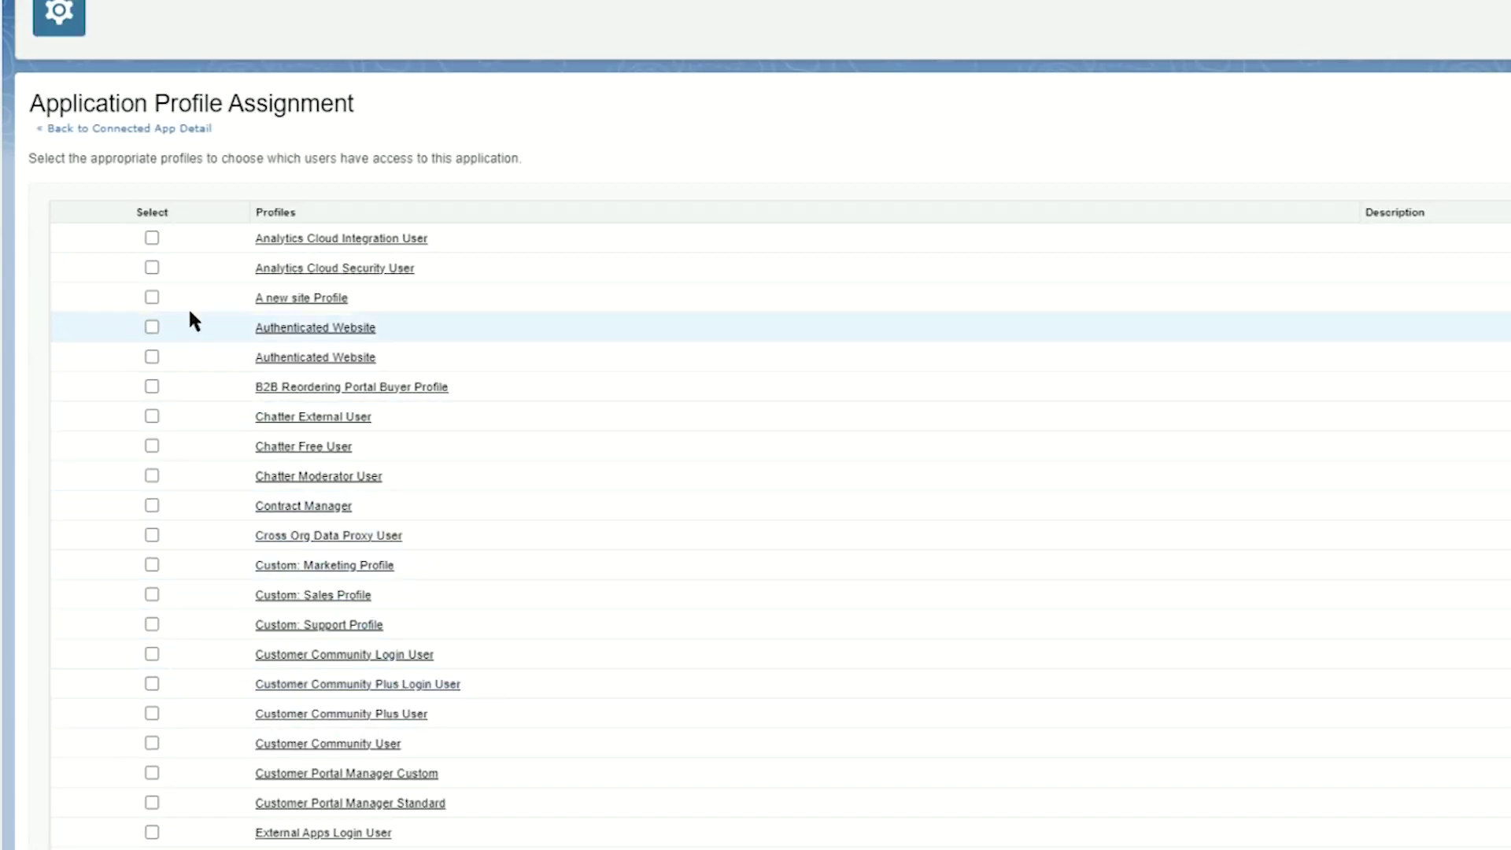
pyautogui.click(151, 237)
pyautogui.click(152, 267)
pyautogui.click(152, 296)
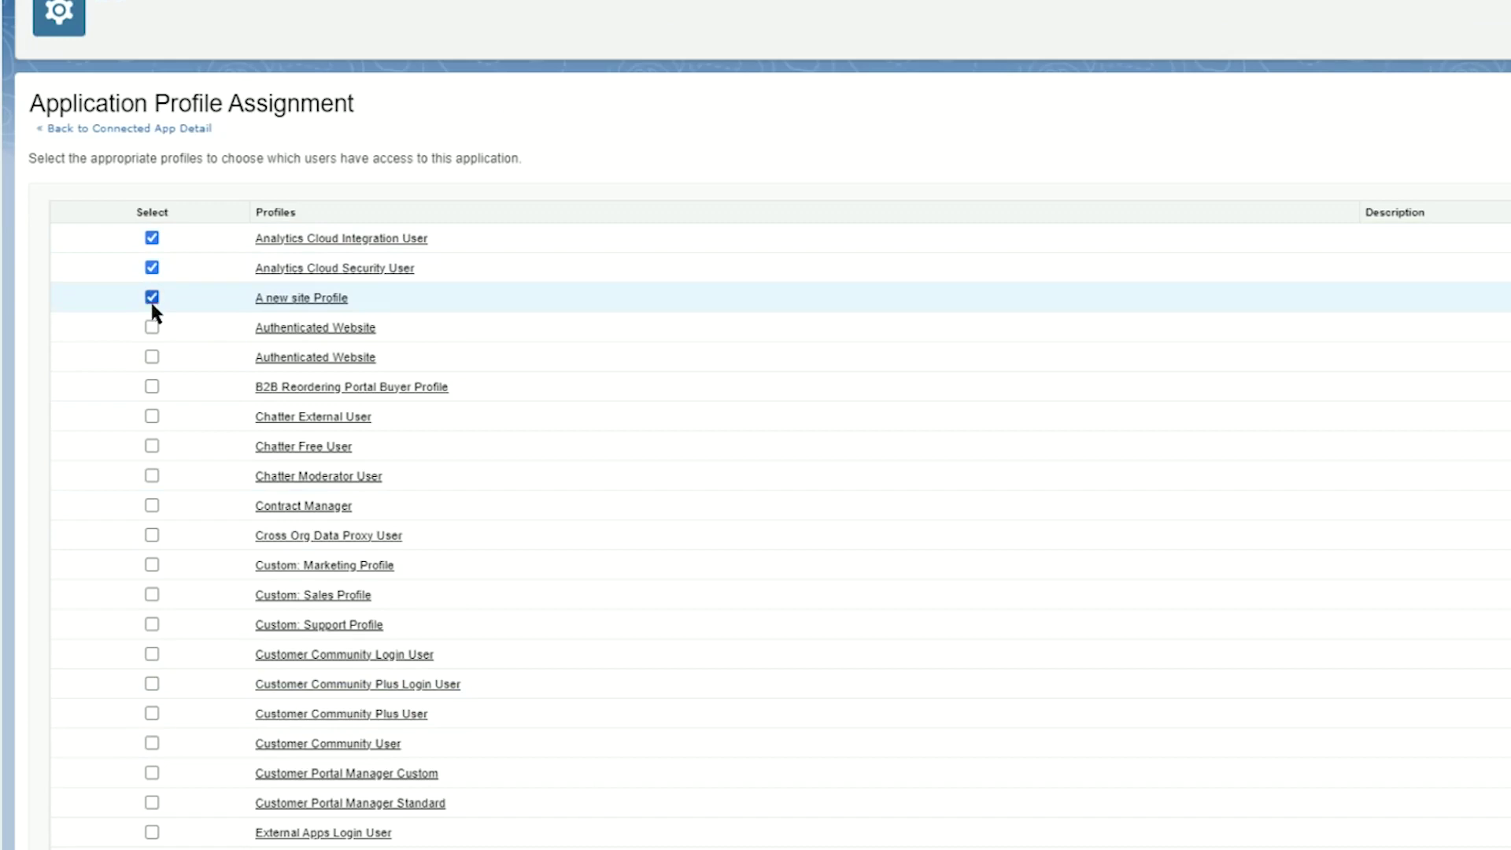
pyautogui.click(152, 327)
pyautogui.click(152, 357)
pyautogui.click(152, 386)
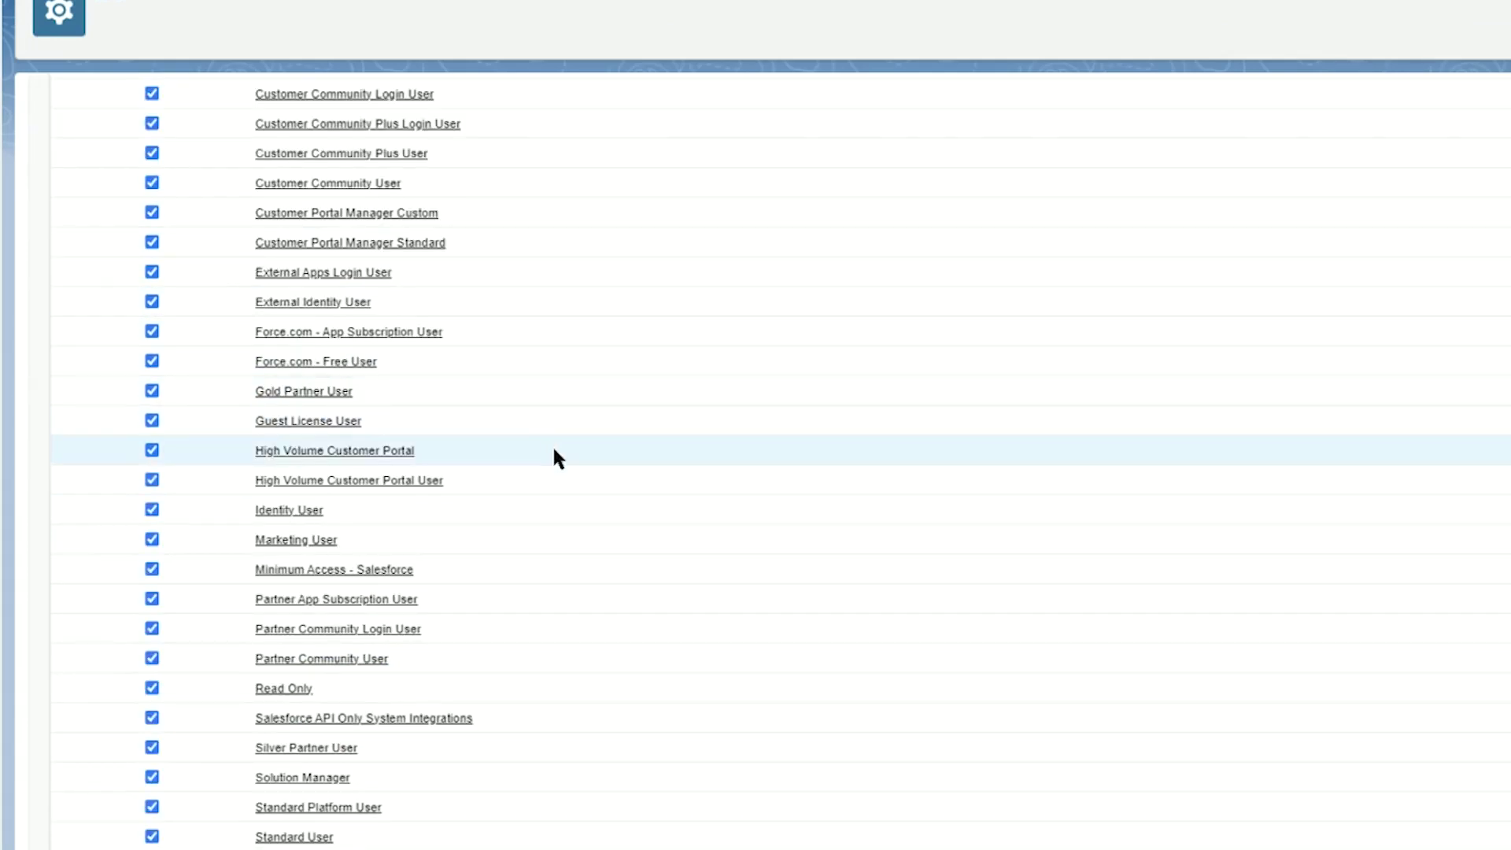
# - Save the profile assignments and review the app's Profiles section
pyautogui.scroll(7, 485, 391)
pyautogui.scroll(-2, 496, 428)
pyautogui.scroll(-4, 496, 428)
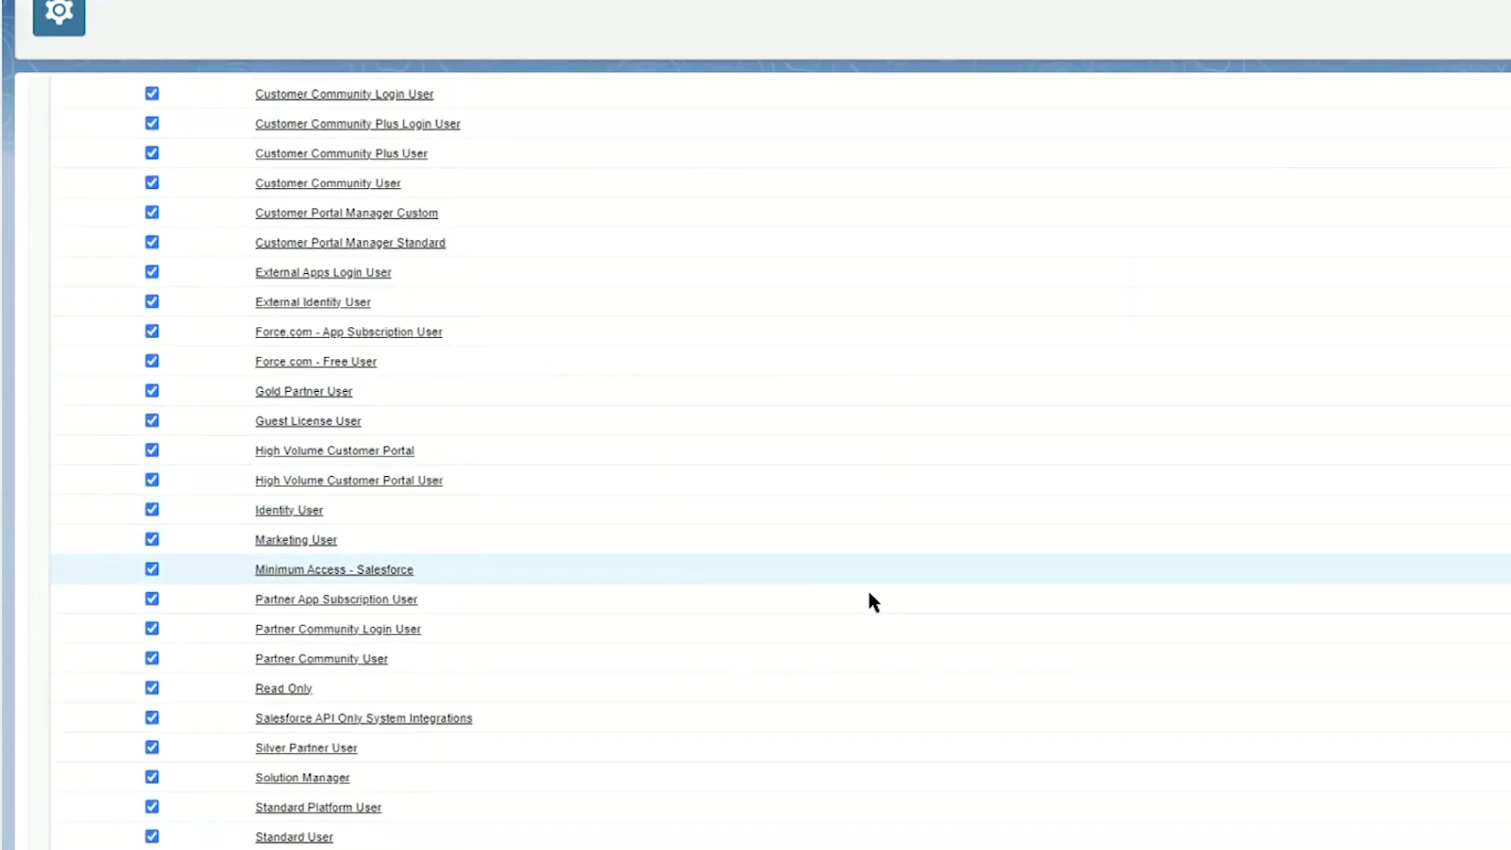
pyautogui.click(1407, 821)
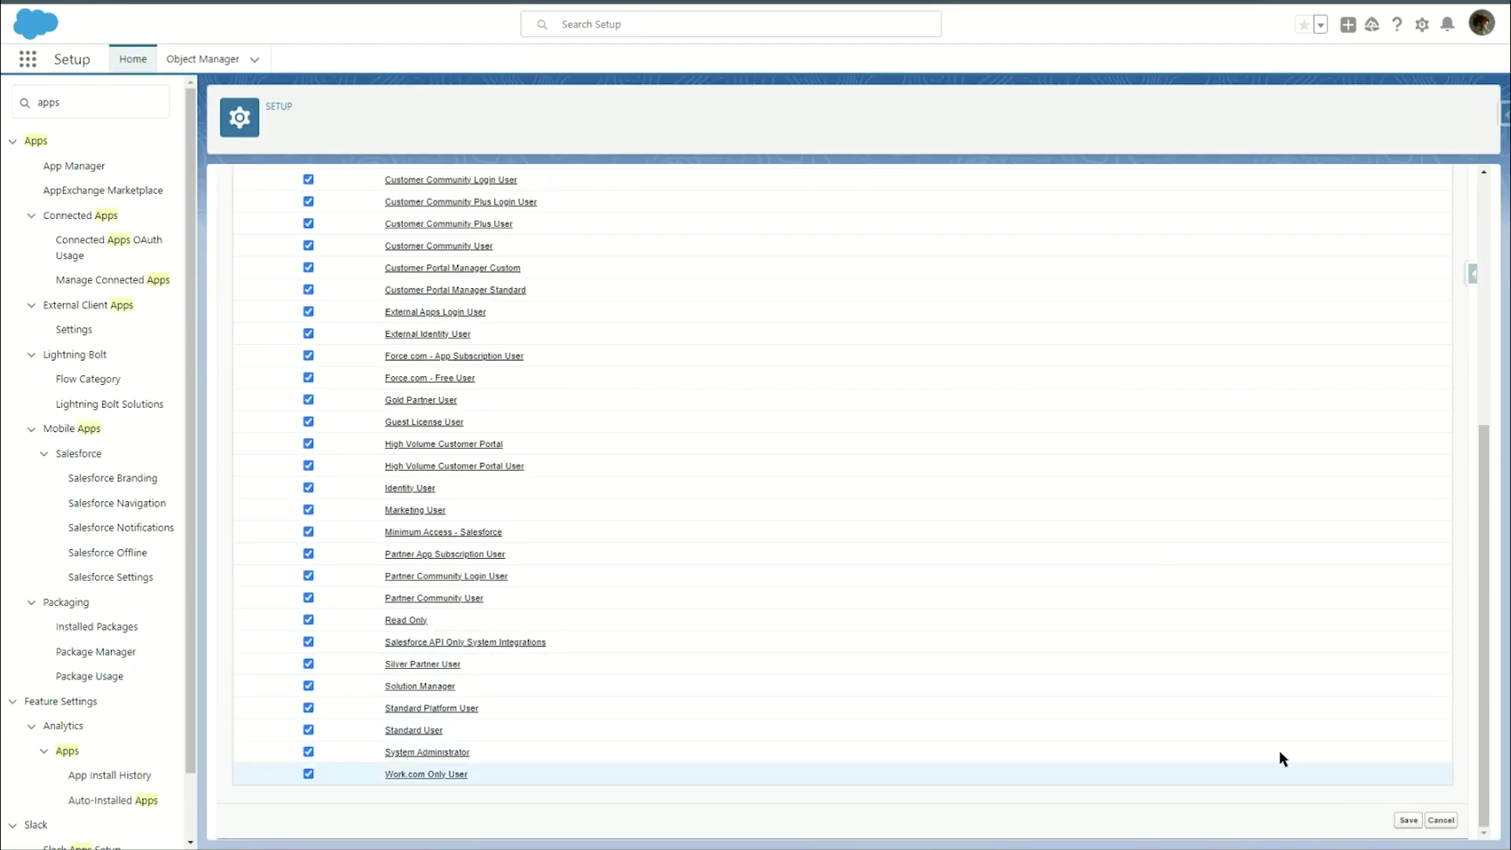
pyautogui.scroll(-3, 546, 365)
pyautogui.scroll(-3, 541, 372)
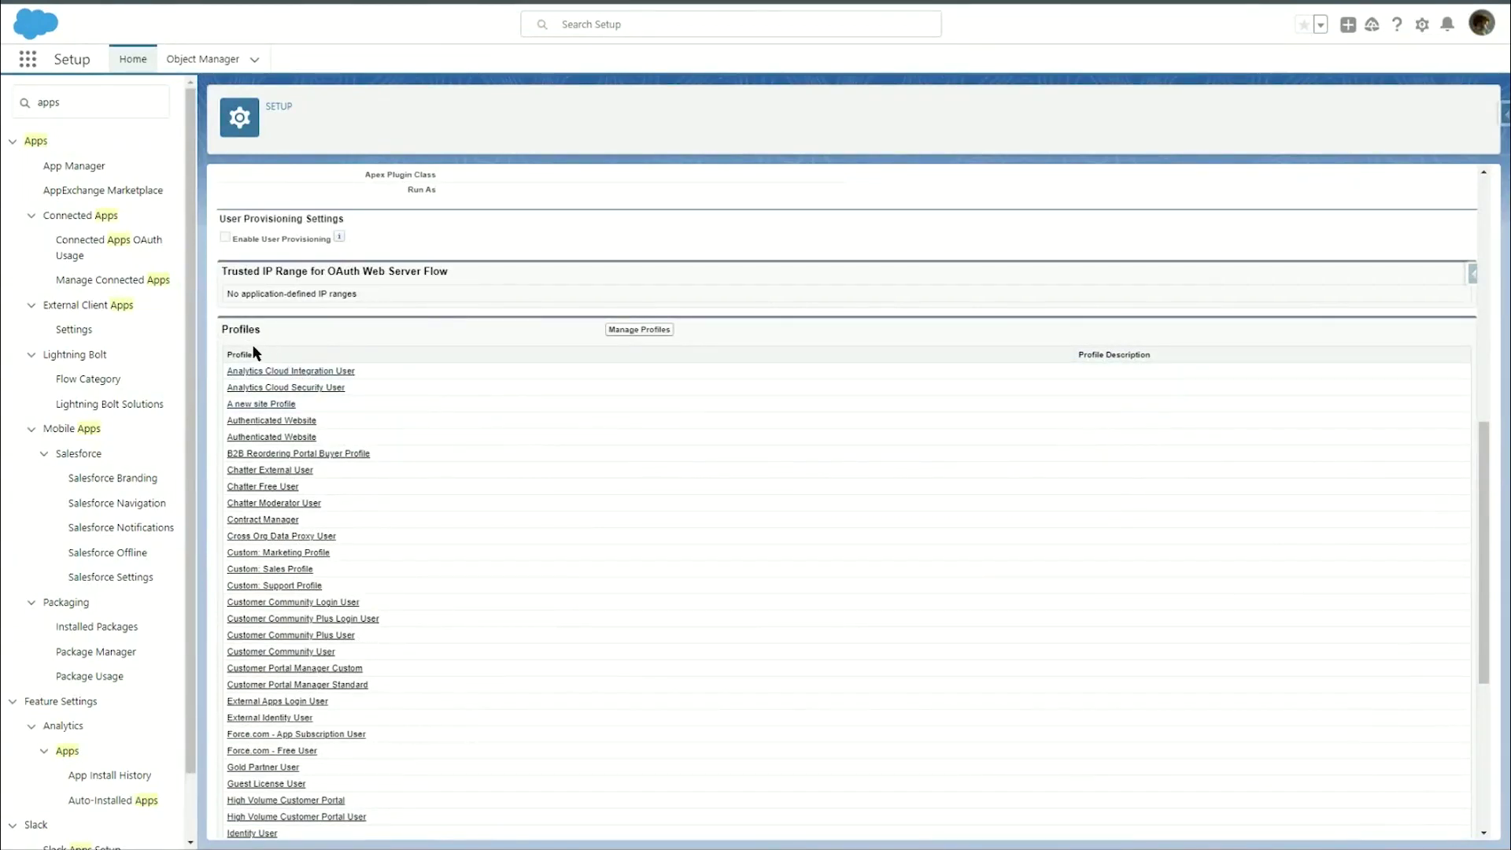
# - Add a custom attribute with key 'Session ID' and value $Api.Session_ID, and save it
pyautogui.scroll(-5, 327, 377)
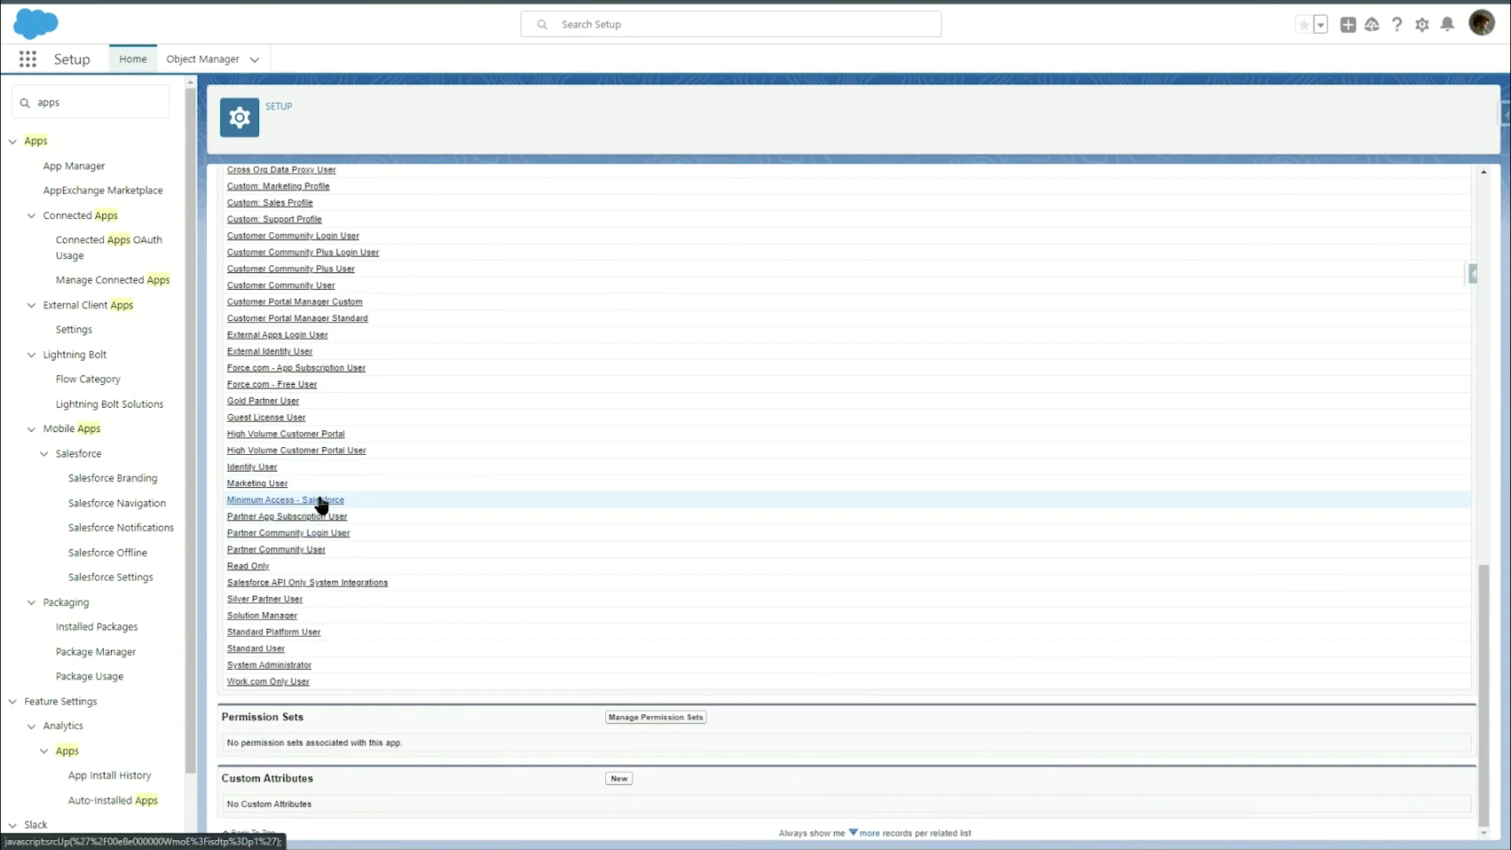
pyautogui.click(619, 779)
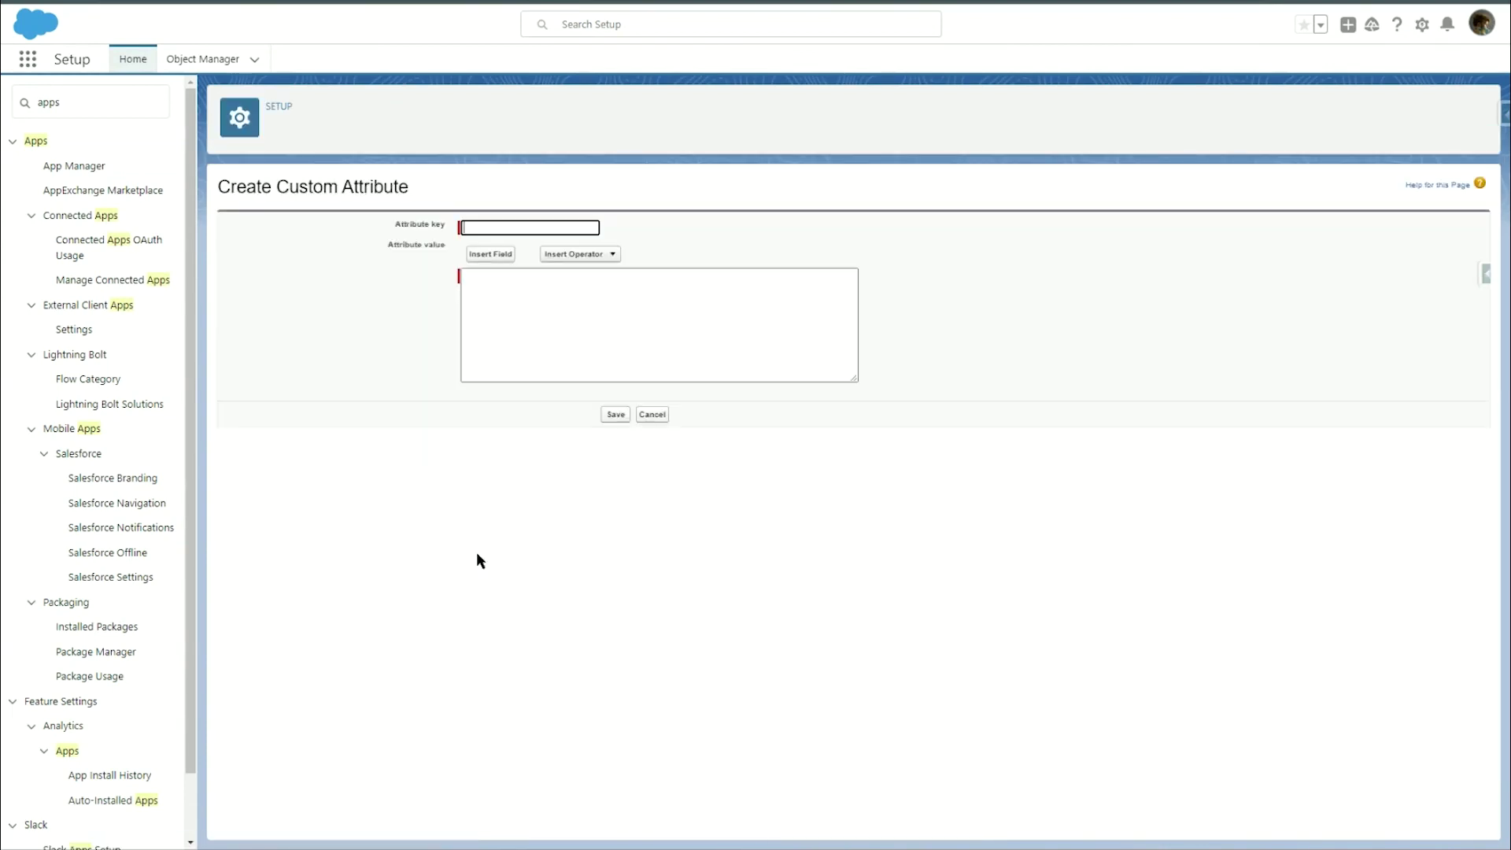
pyautogui.write('Sess')
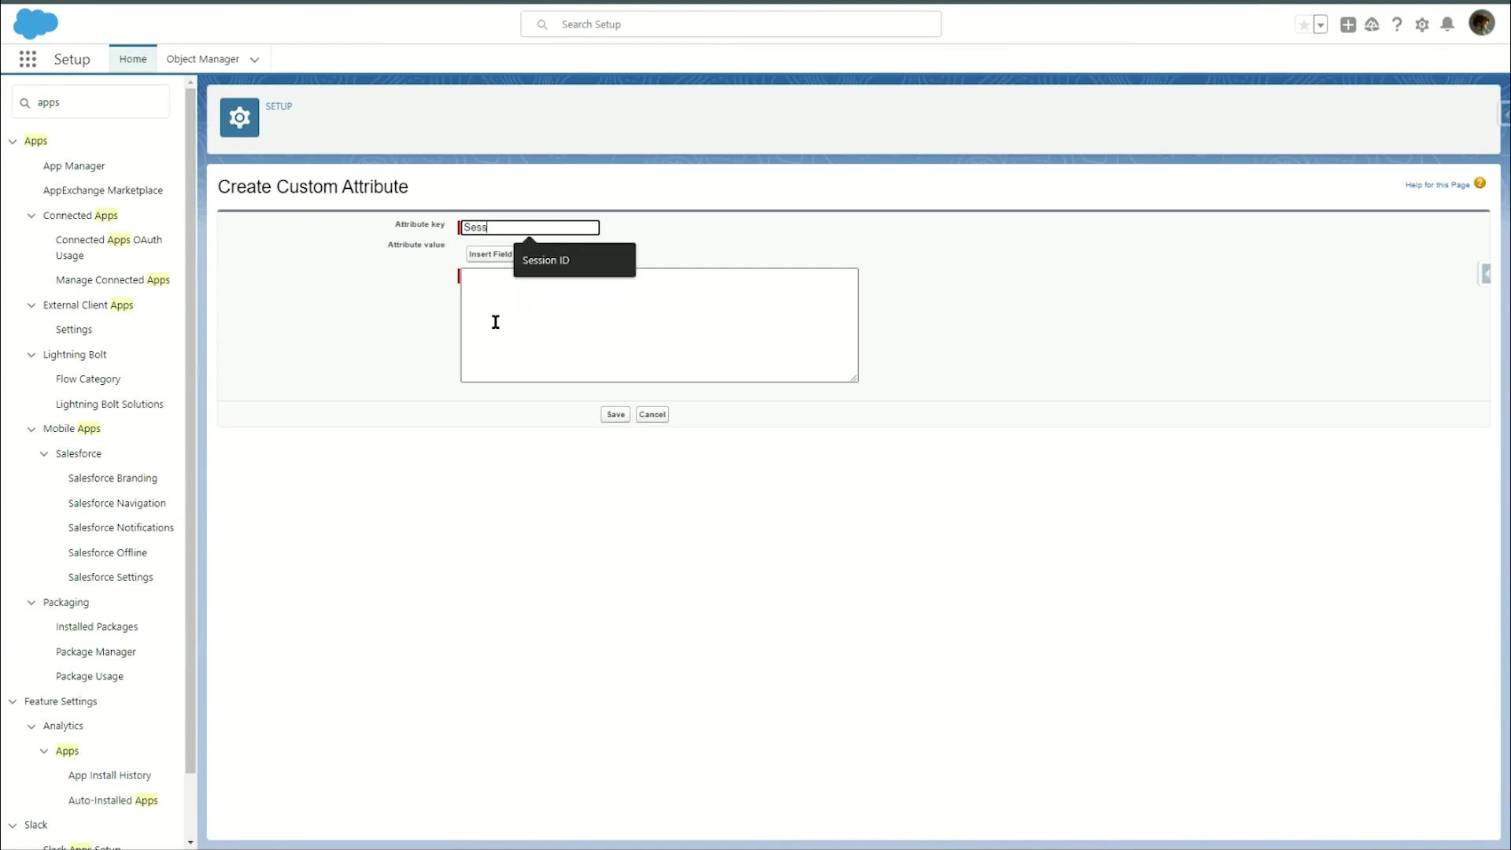
pyautogui.write('ion ID')
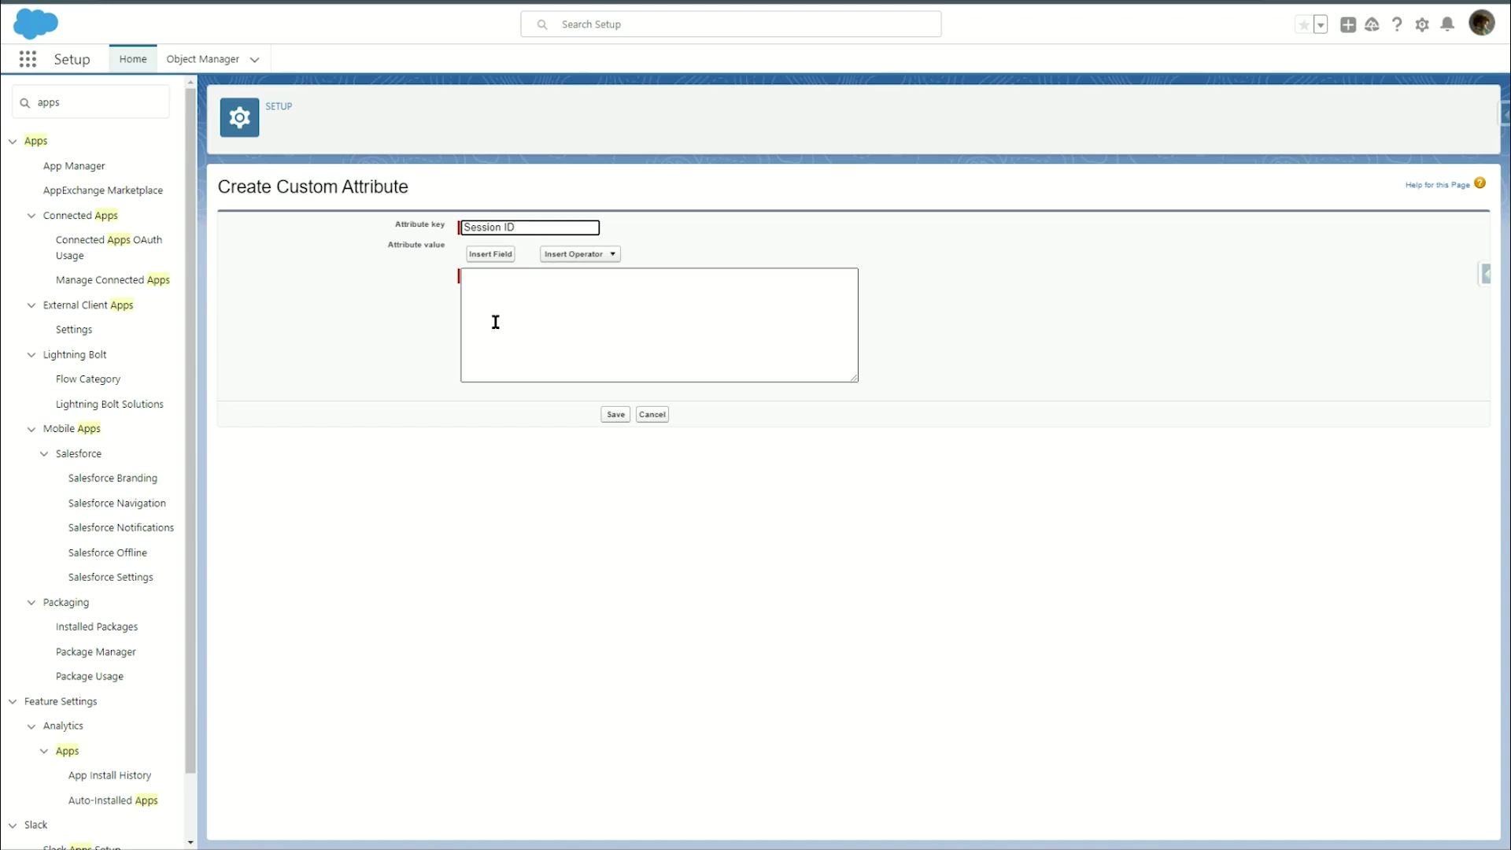
pyautogui.click(491, 254)
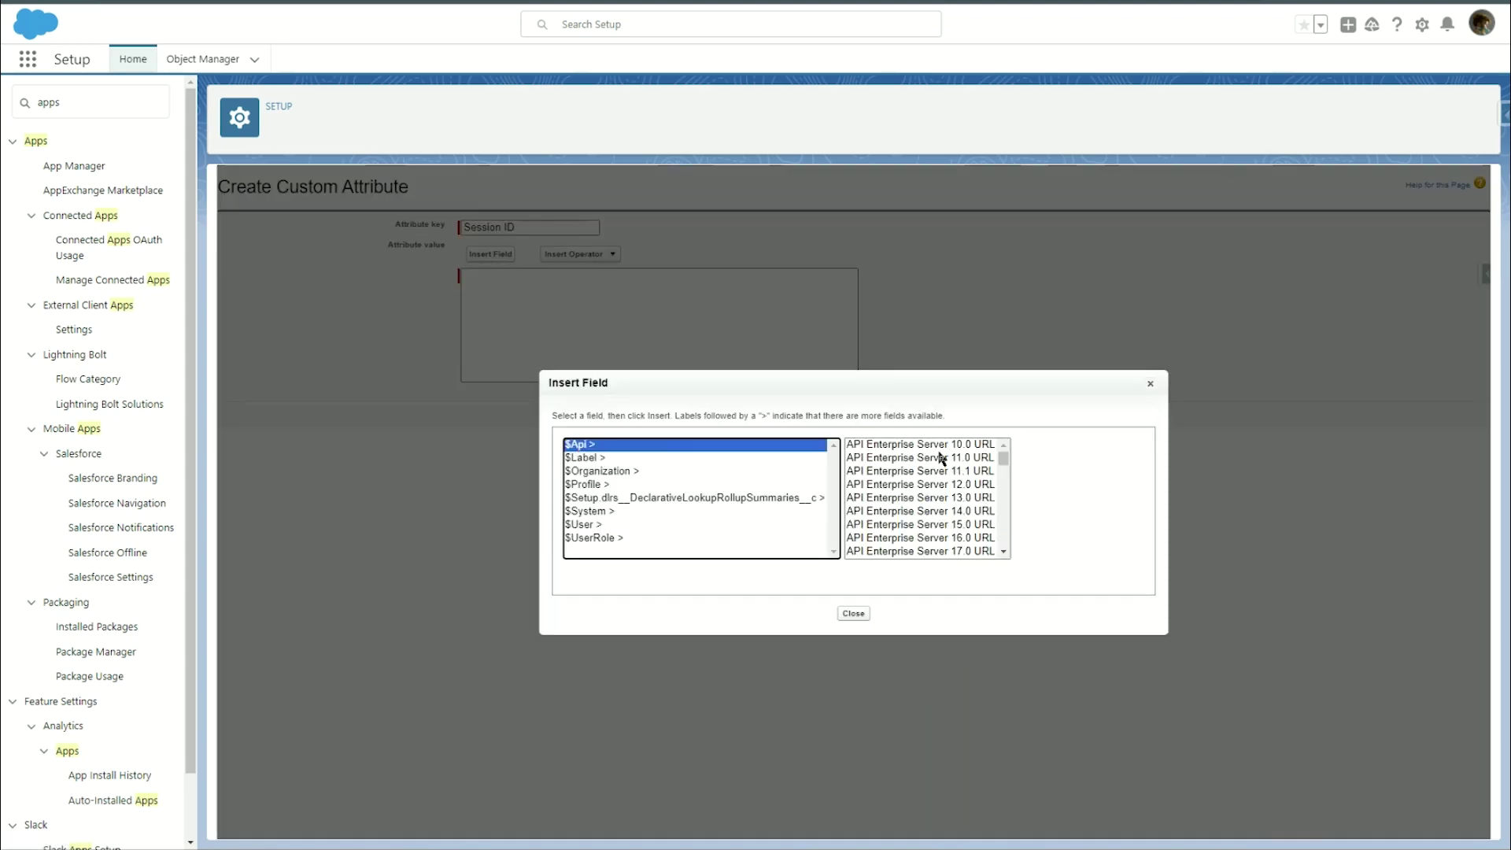
pyautogui.scroll(-8, 943, 472)
pyautogui.scroll(-15, 945, 488)
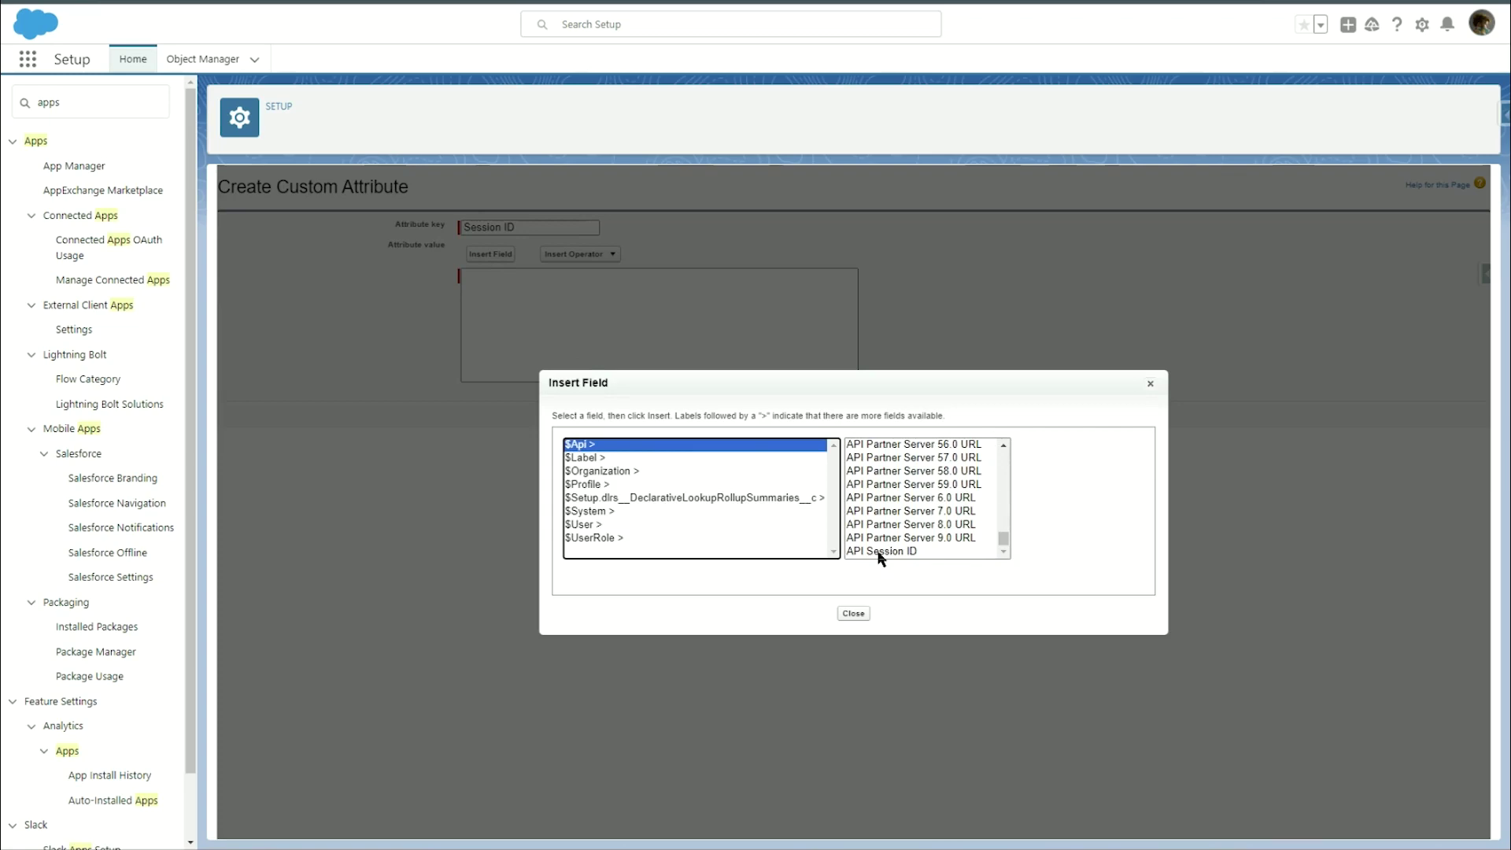
pyautogui.click(929, 551)
pyautogui.click(1072, 526)
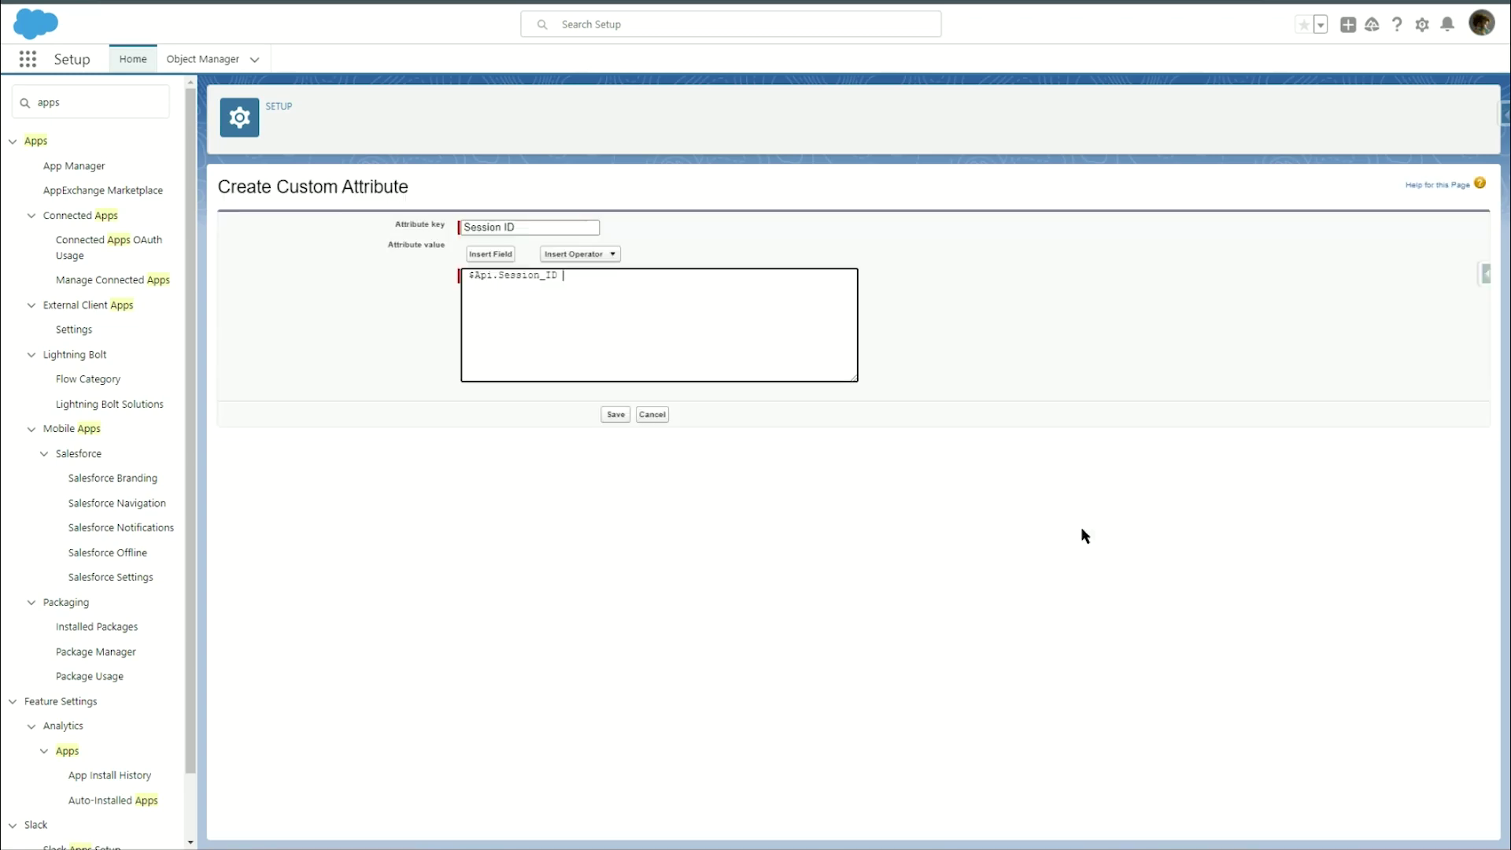
pyautogui.click(618, 414)
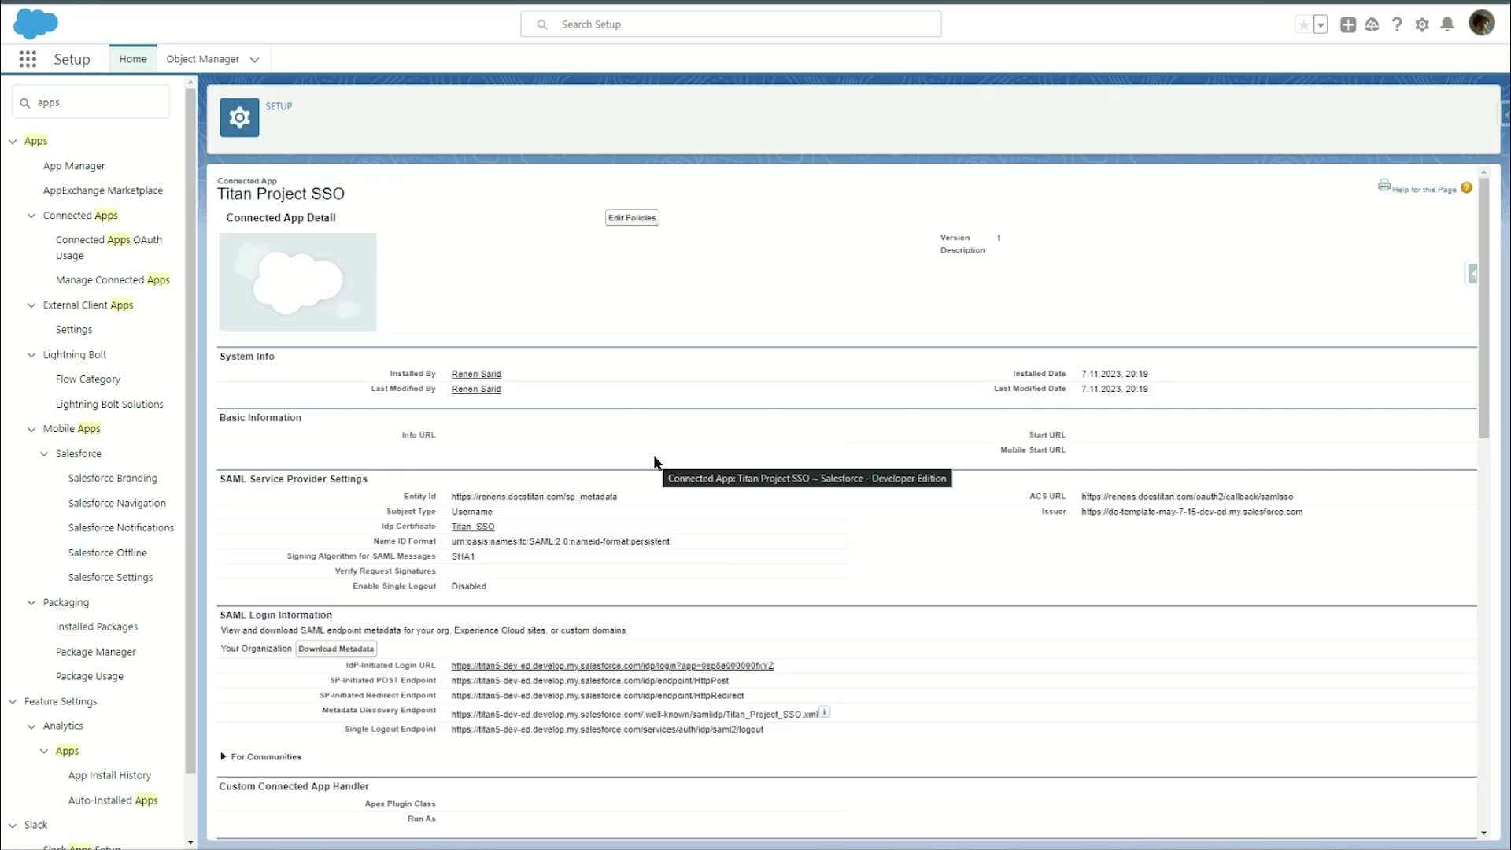
pyautogui.scroll(-10, 652, 452)
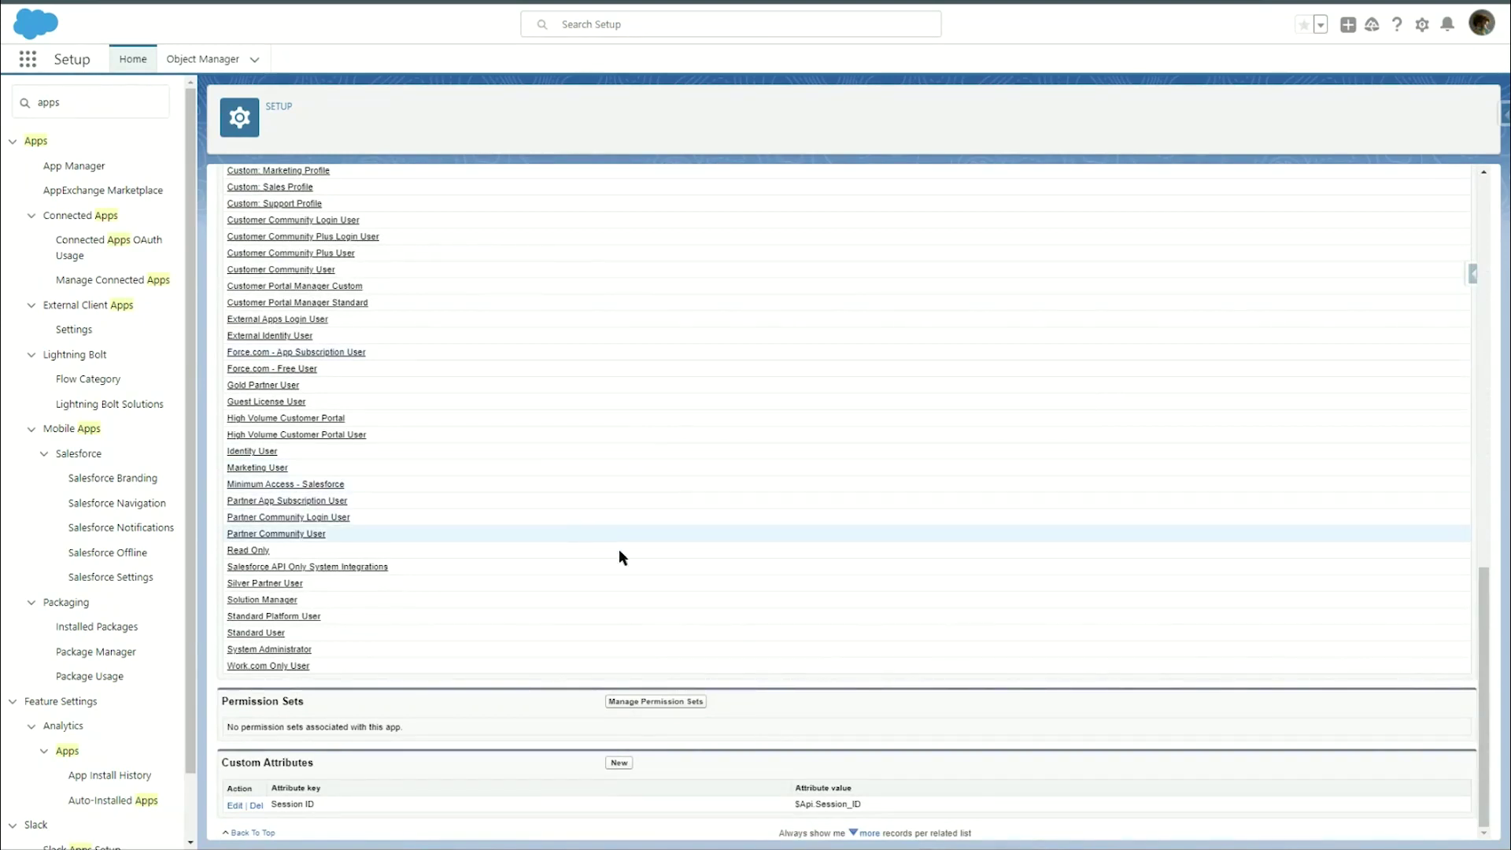
# - Add an 'Email' custom attribute mapped to $User.Email, then select the IdP-Initiated Login URL
pyautogui.click(618, 763)
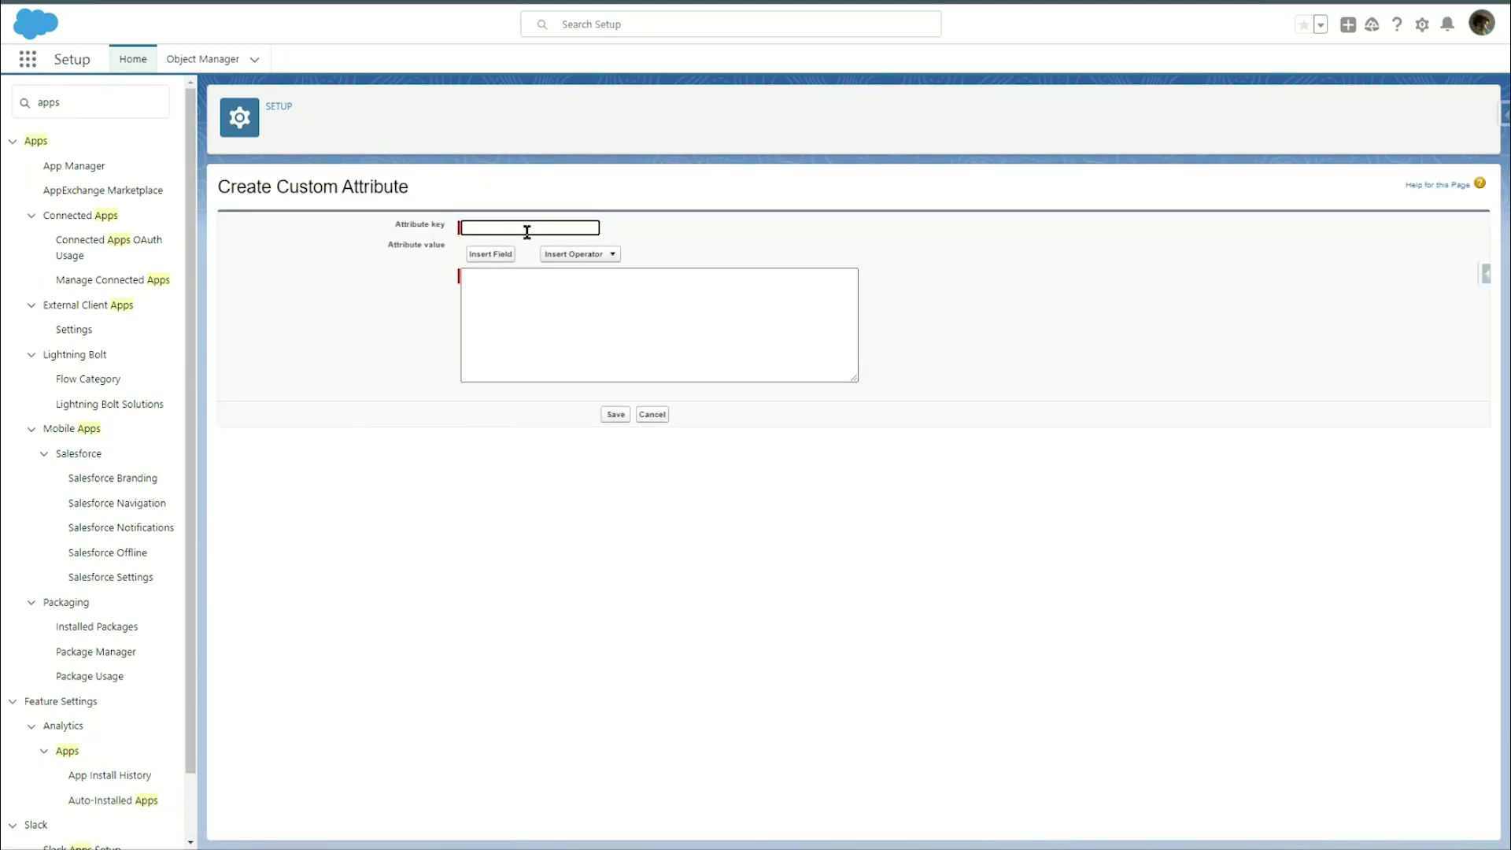
pyautogui.write('Email')
pyautogui.click(490, 254)
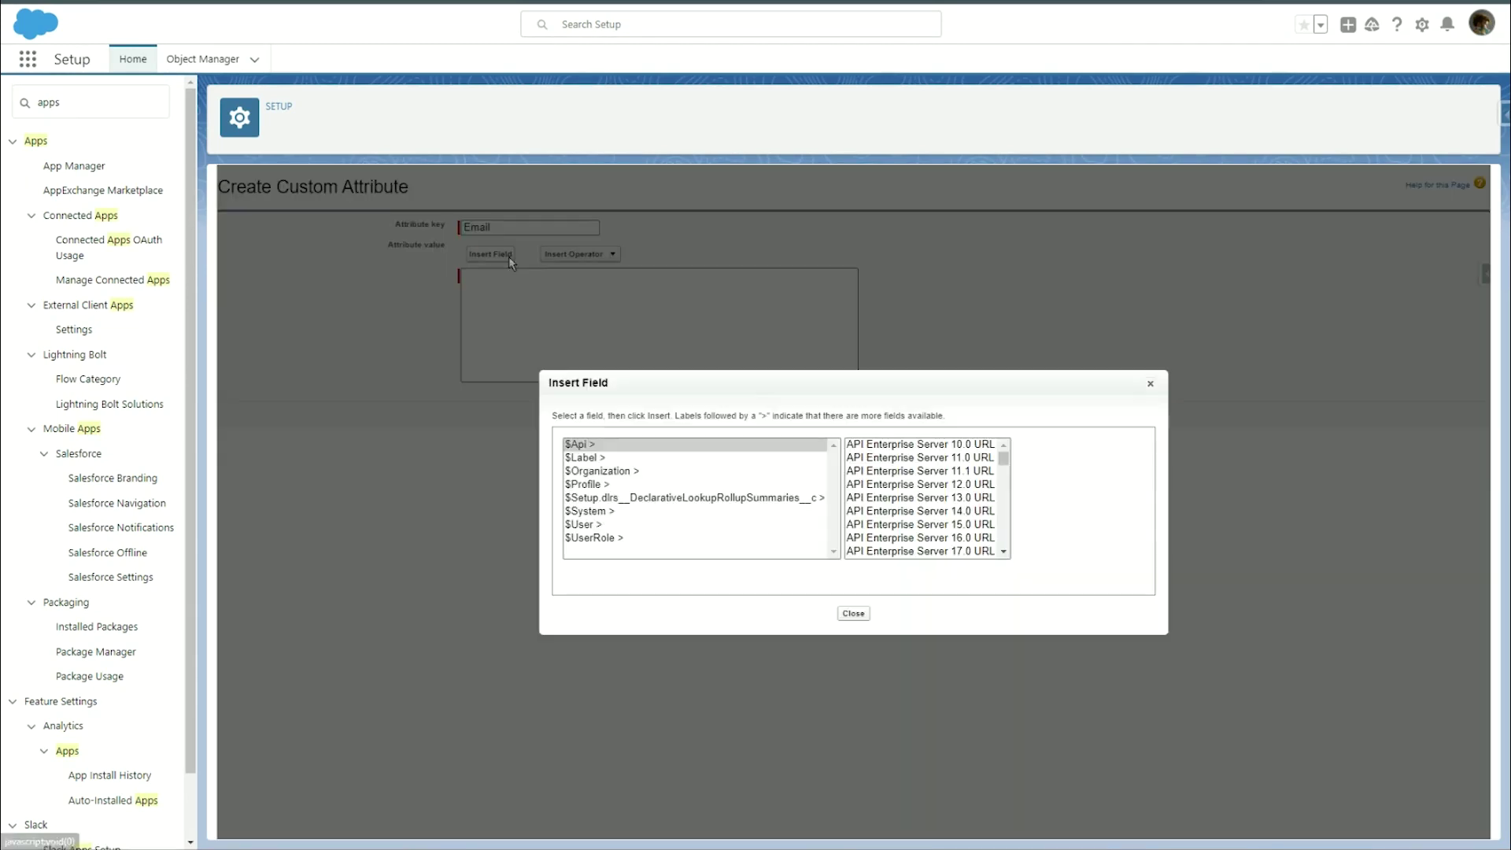
pyautogui.click(587, 525)
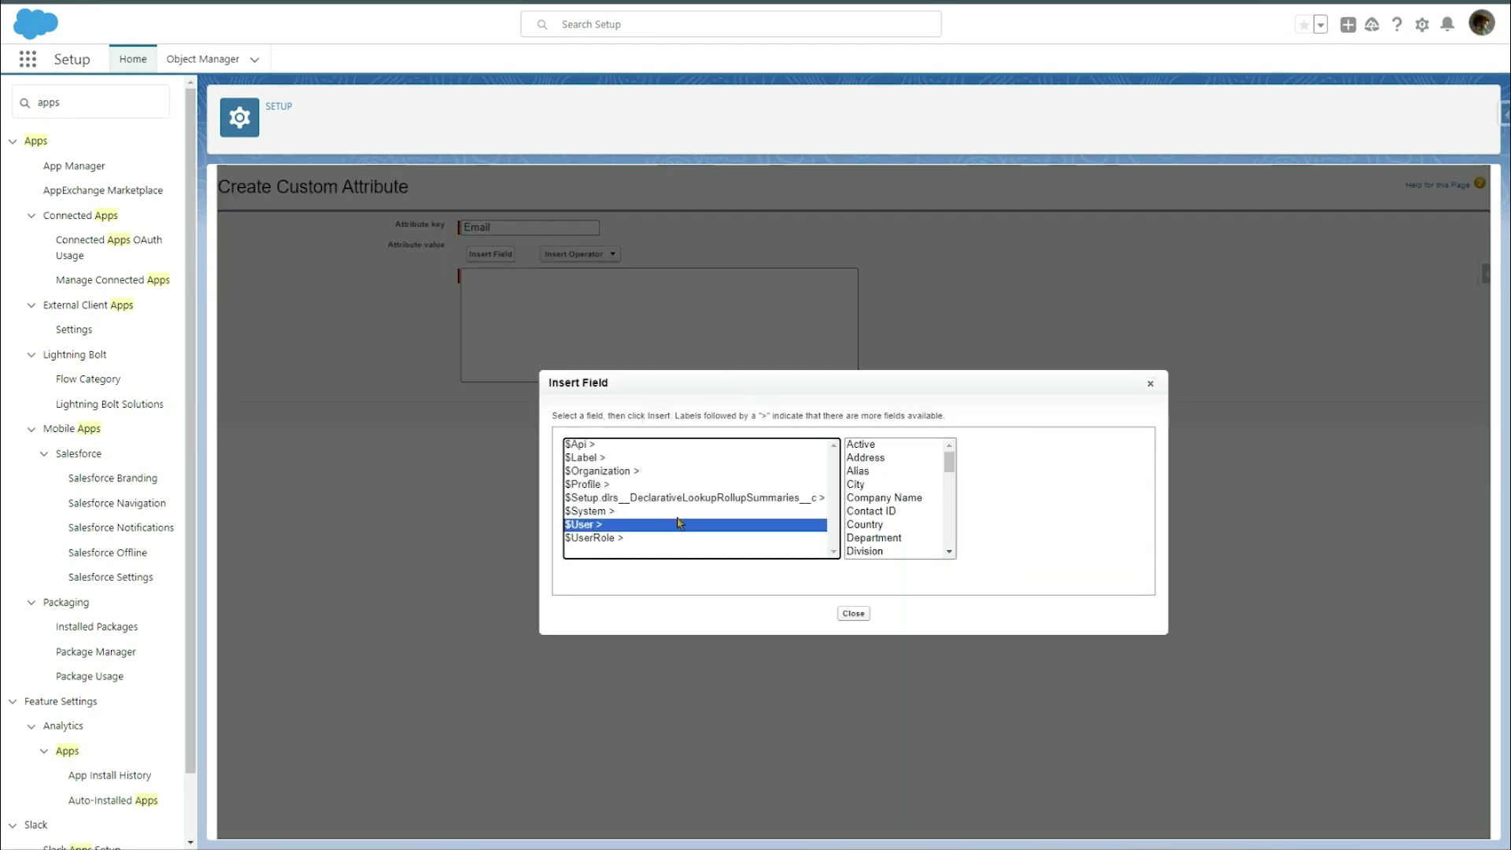
pyautogui.scroll(-3, 893, 488)
pyautogui.scroll(2, 887, 496)
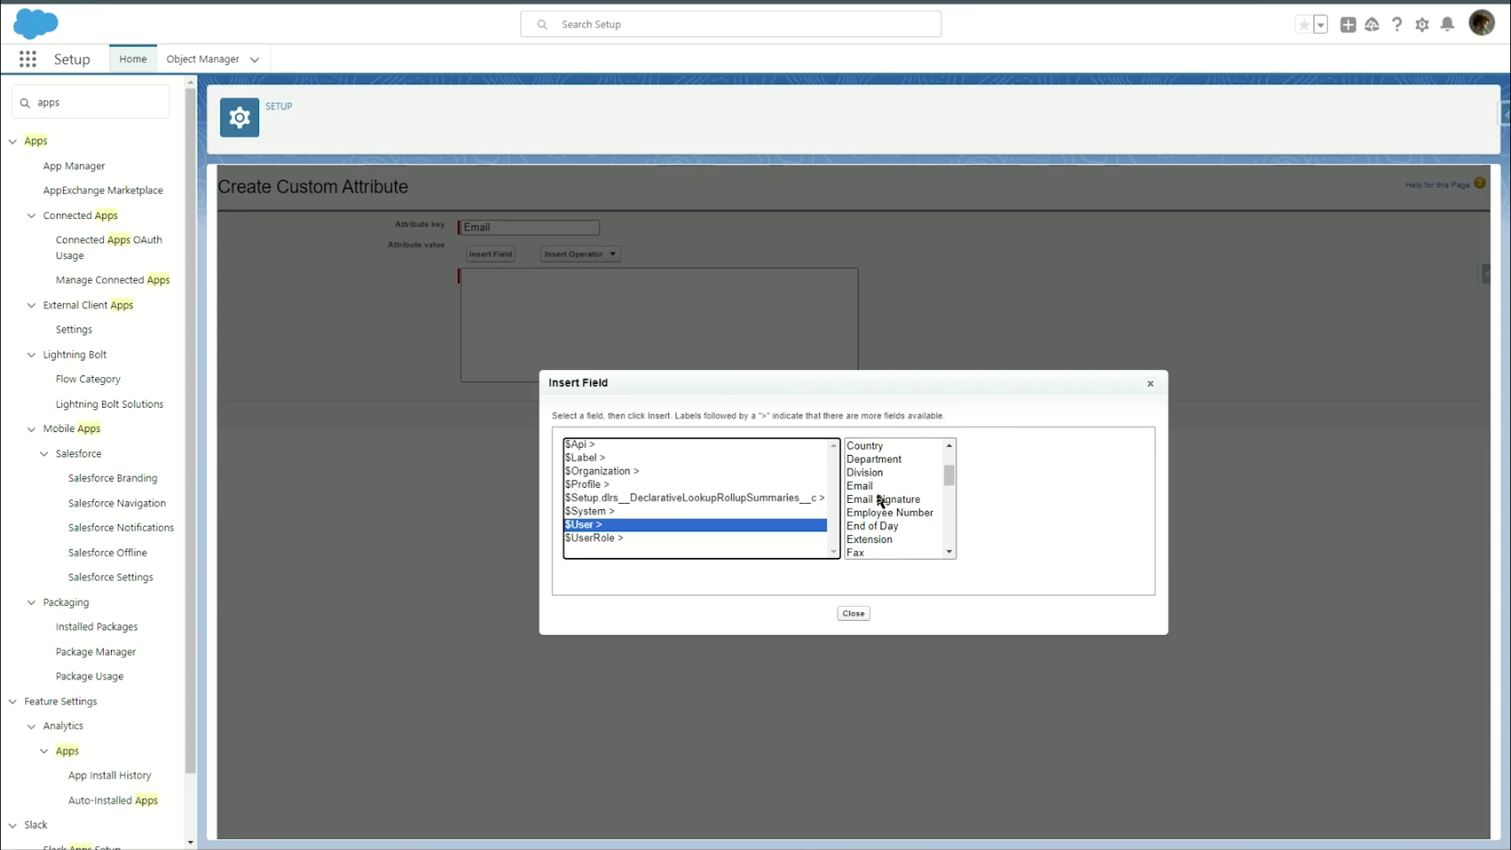
pyautogui.click(882, 488)
pyautogui.click(1002, 526)
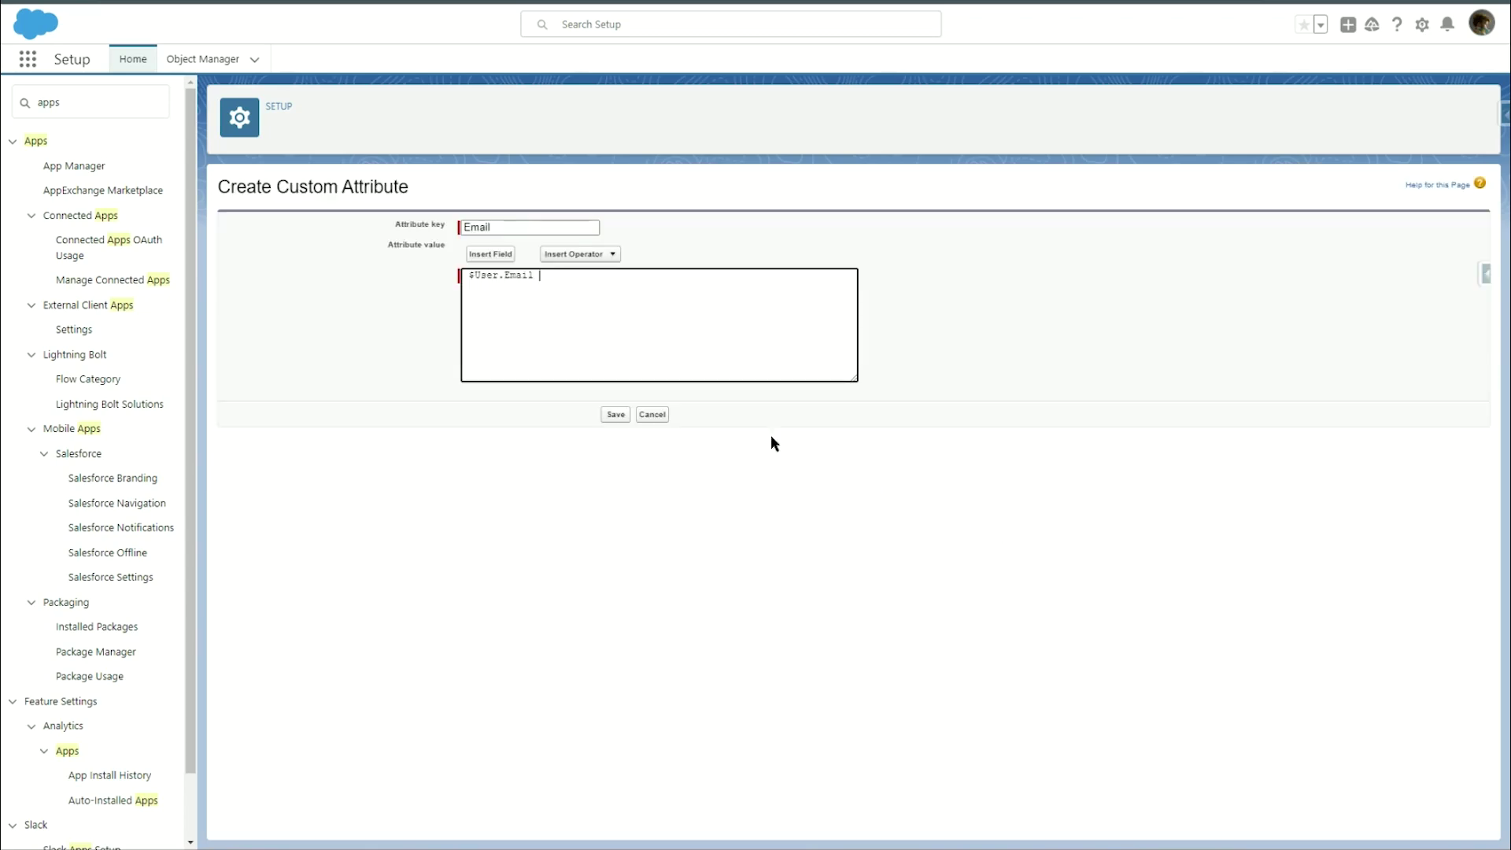
pyautogui.click(616, 415)
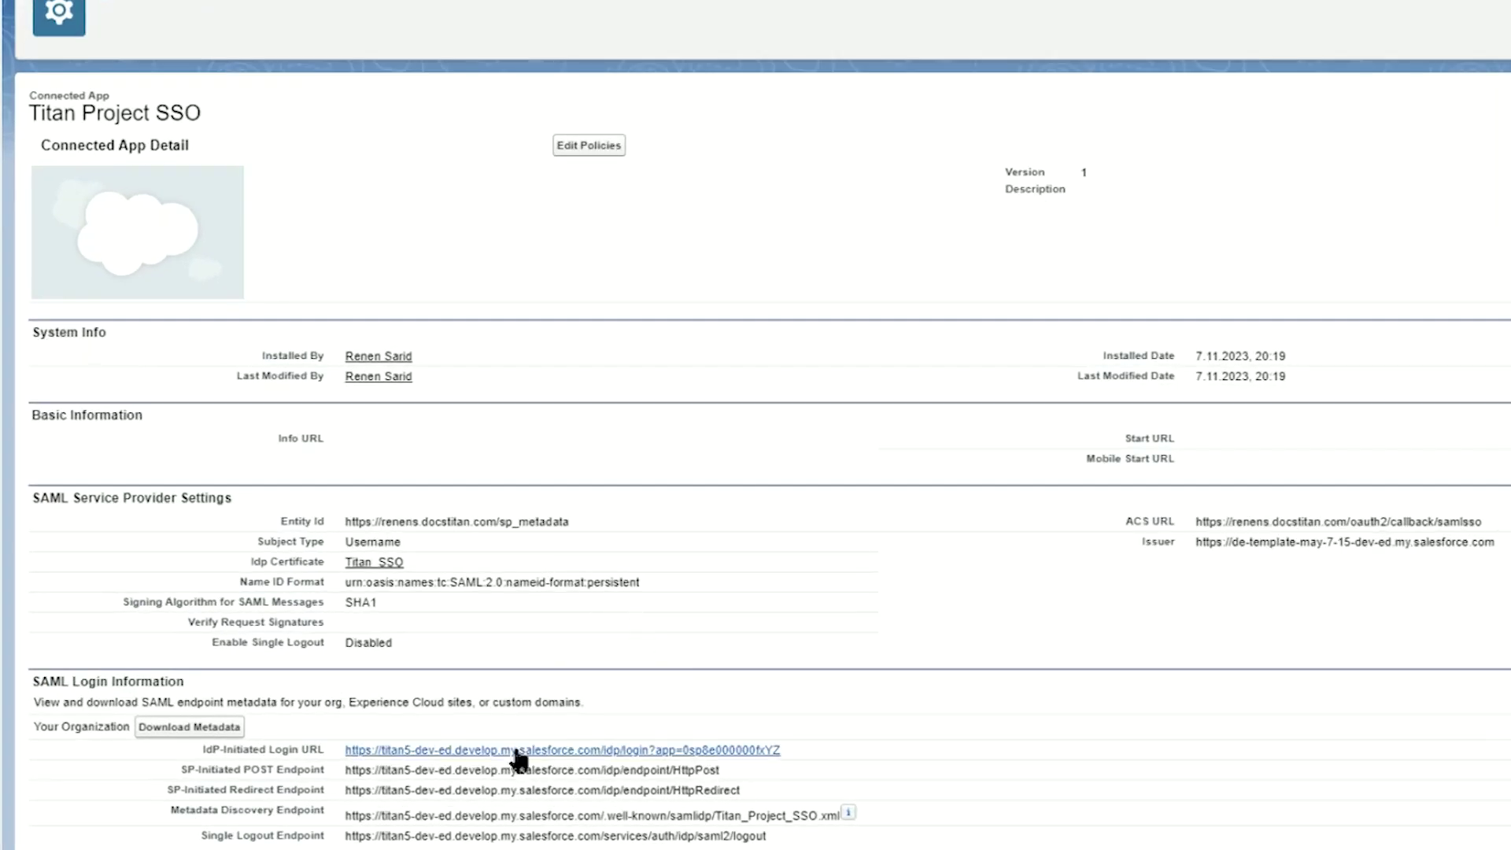
pyautogui.scroll(-1, 633, 615)
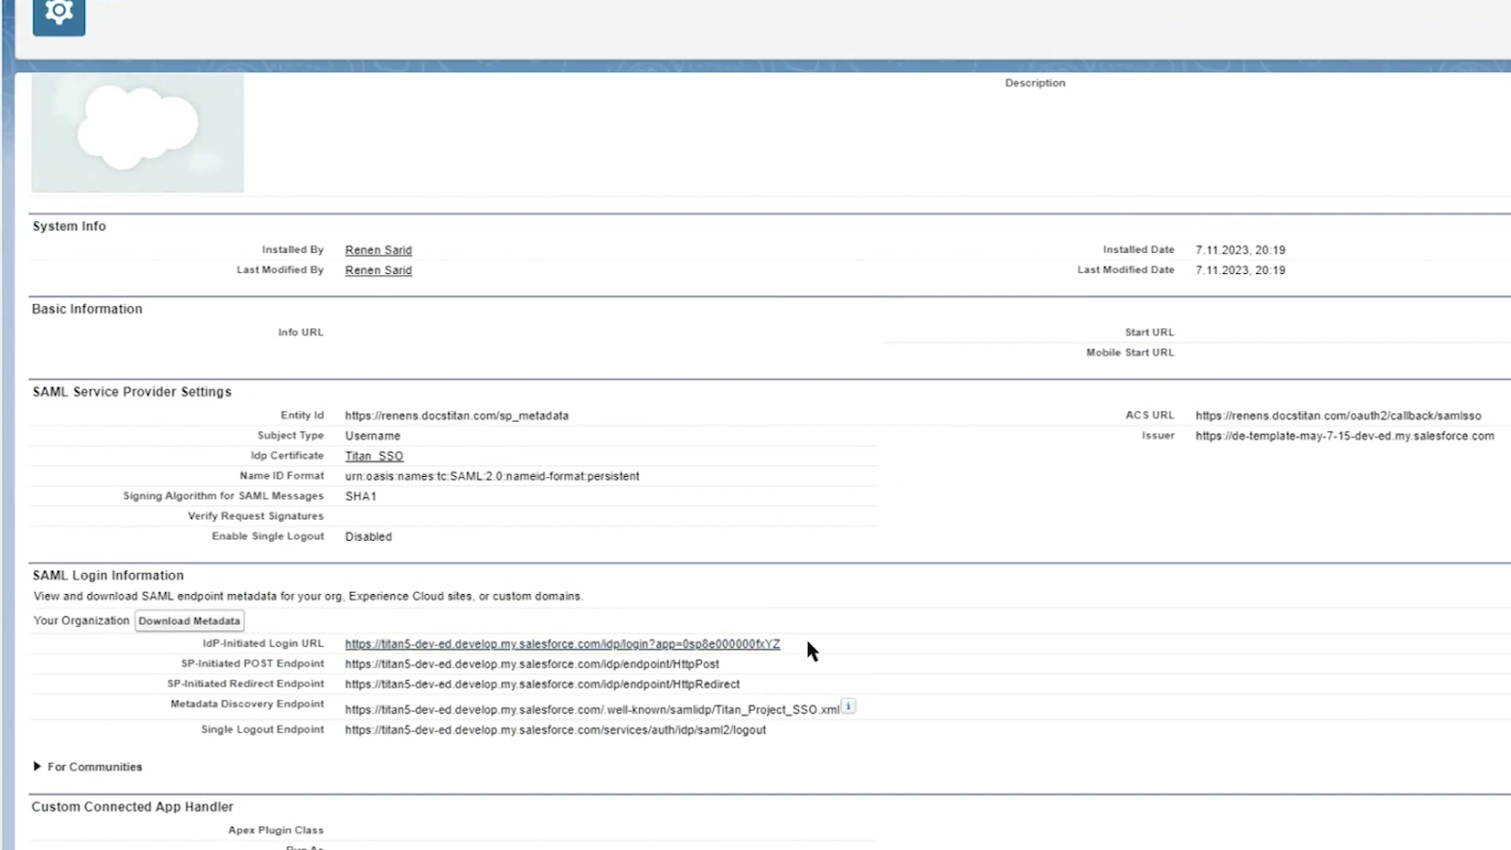
pyautogui.moveTo(807, 643); pyautogui.dragTo(327, 640)
pyautogui.hotkey('ctrl', 'c')
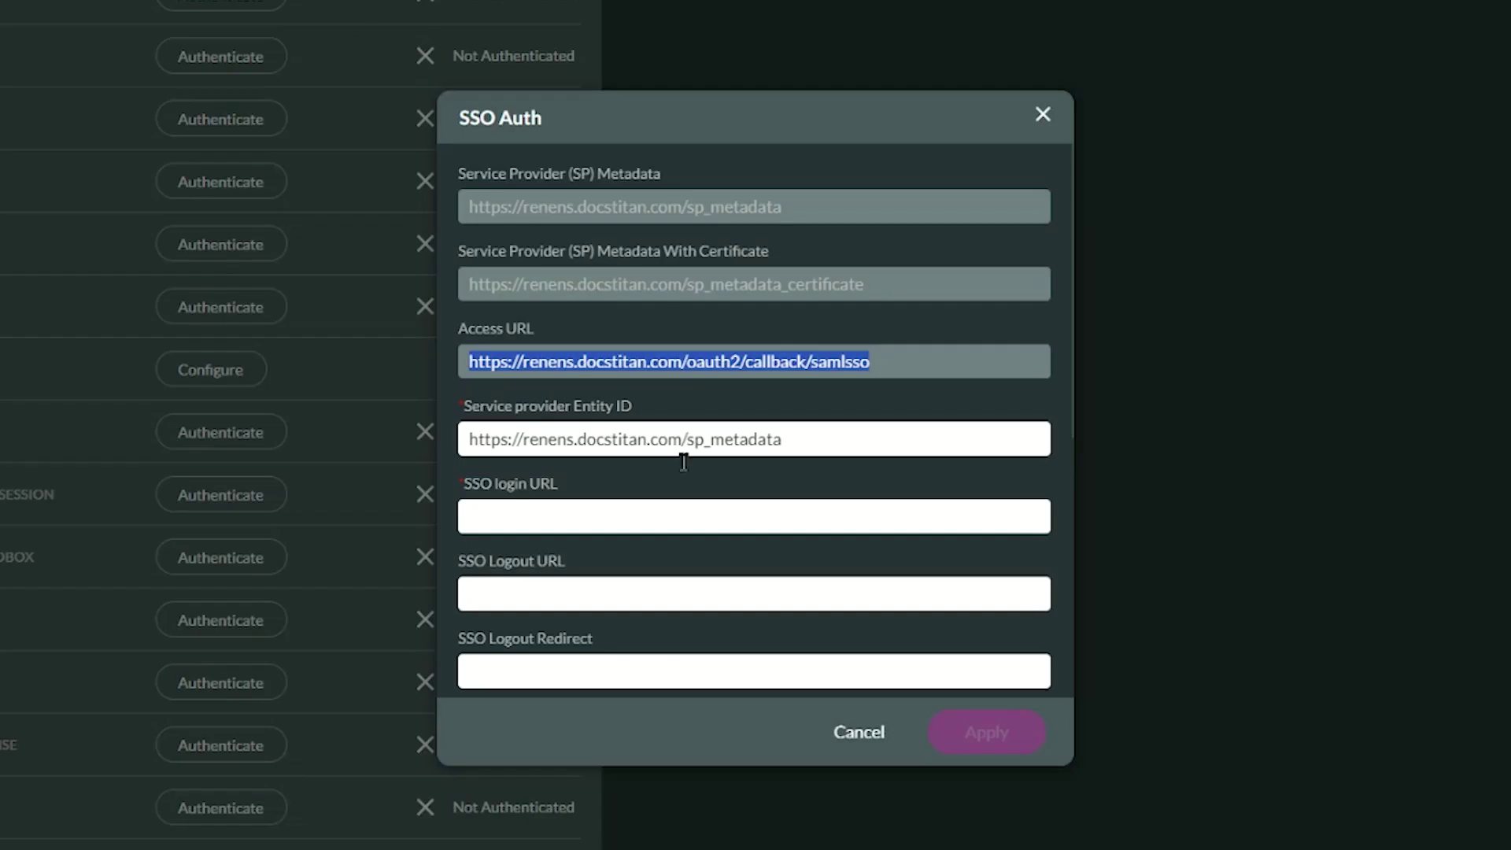
# - Paste the Salesforce IdP-Initiated Login URL into Titan's SSO login URL field, trimming leading spaces
pyautogui.click(601, 513)
pyautogui.hotkey('ctrl', 'v')
pyautogui.scroll(-3, 604, 438)
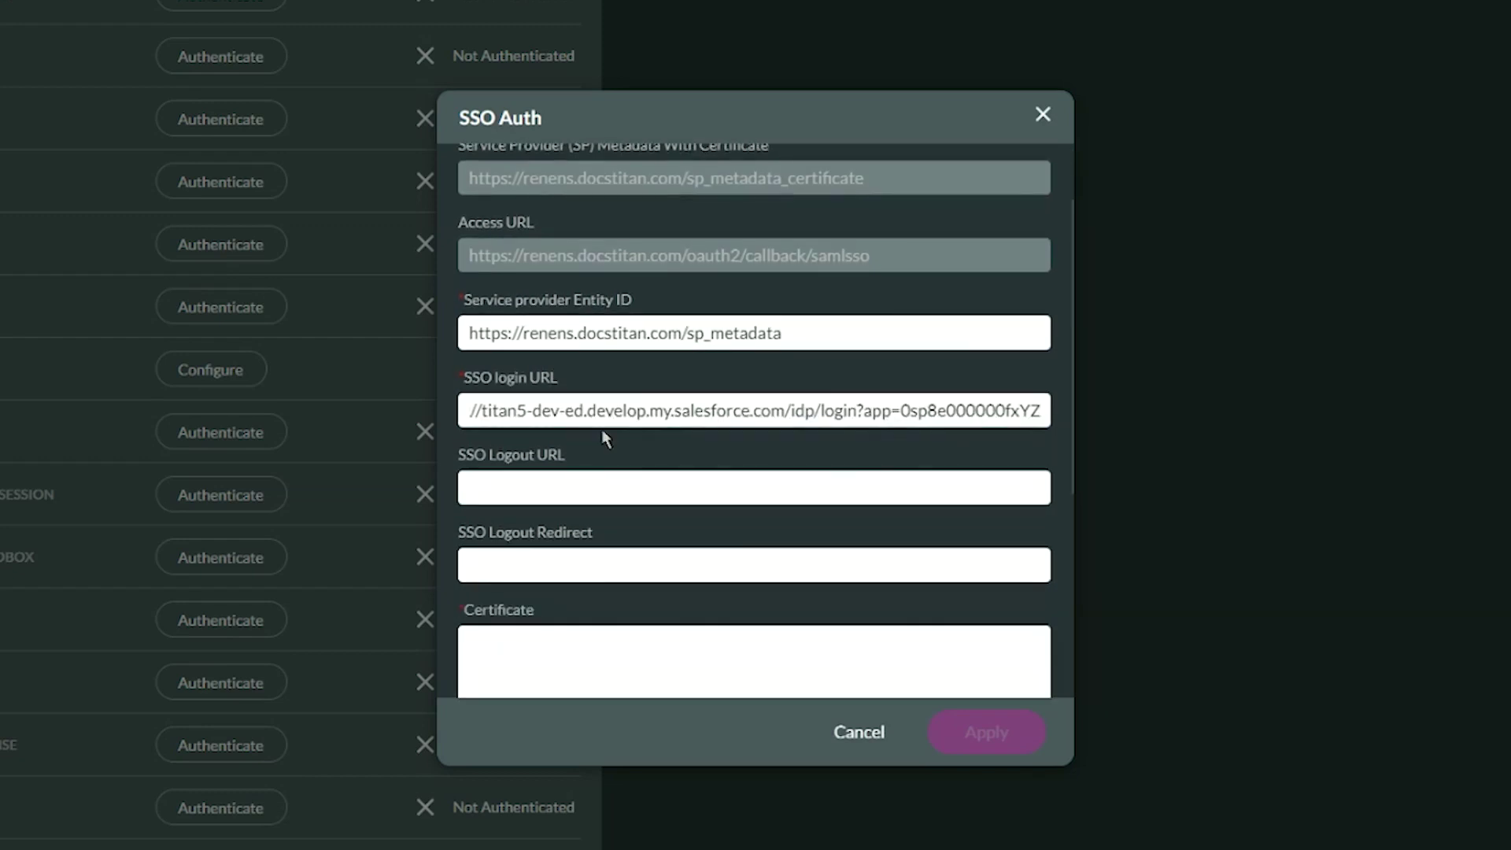
pyautogui.press('Home')
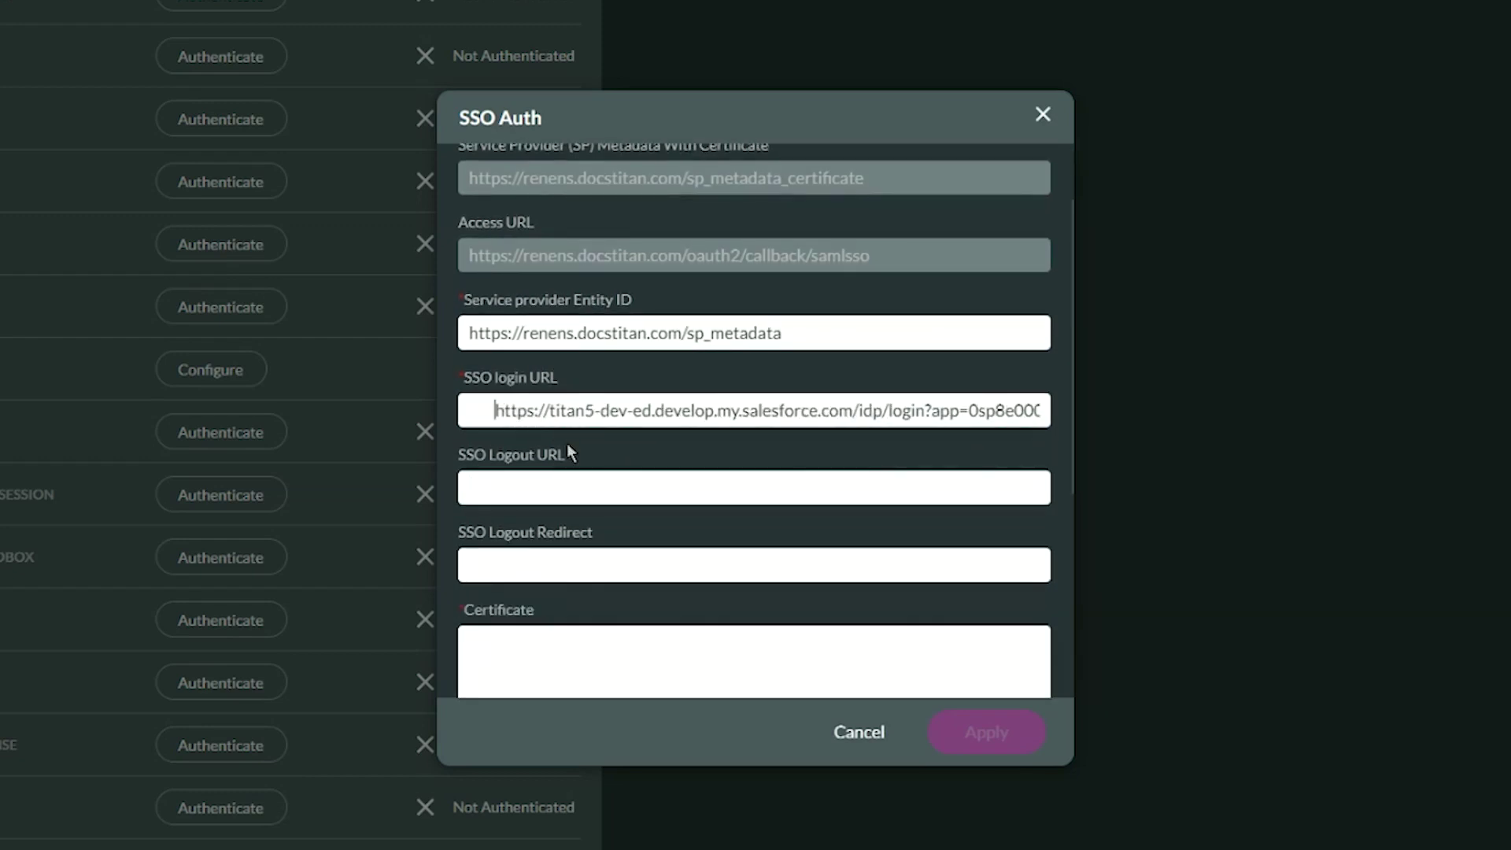
pyautogui.press('Delete')
pyautogui.press('Delete')
pyautogui.press('Delete')
pyautogui.press('Delete')
pyautogui.press('Delete')
pyautogui.press('Delete')
pyautogui.scroll(-6, 568, 446)
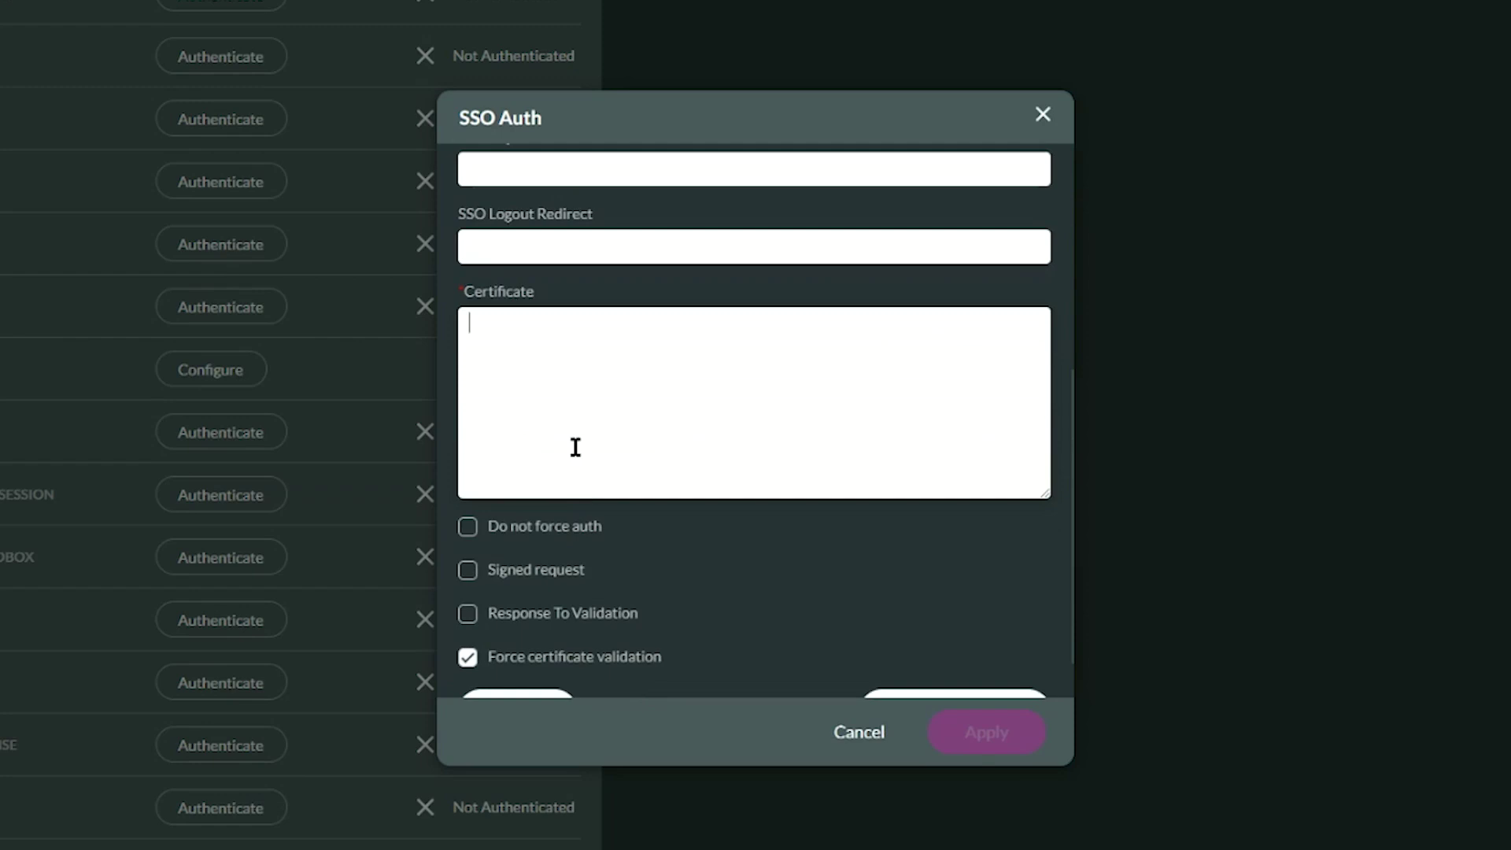
pyautogui.click(499, 318)
pyautogui.press('super+e')
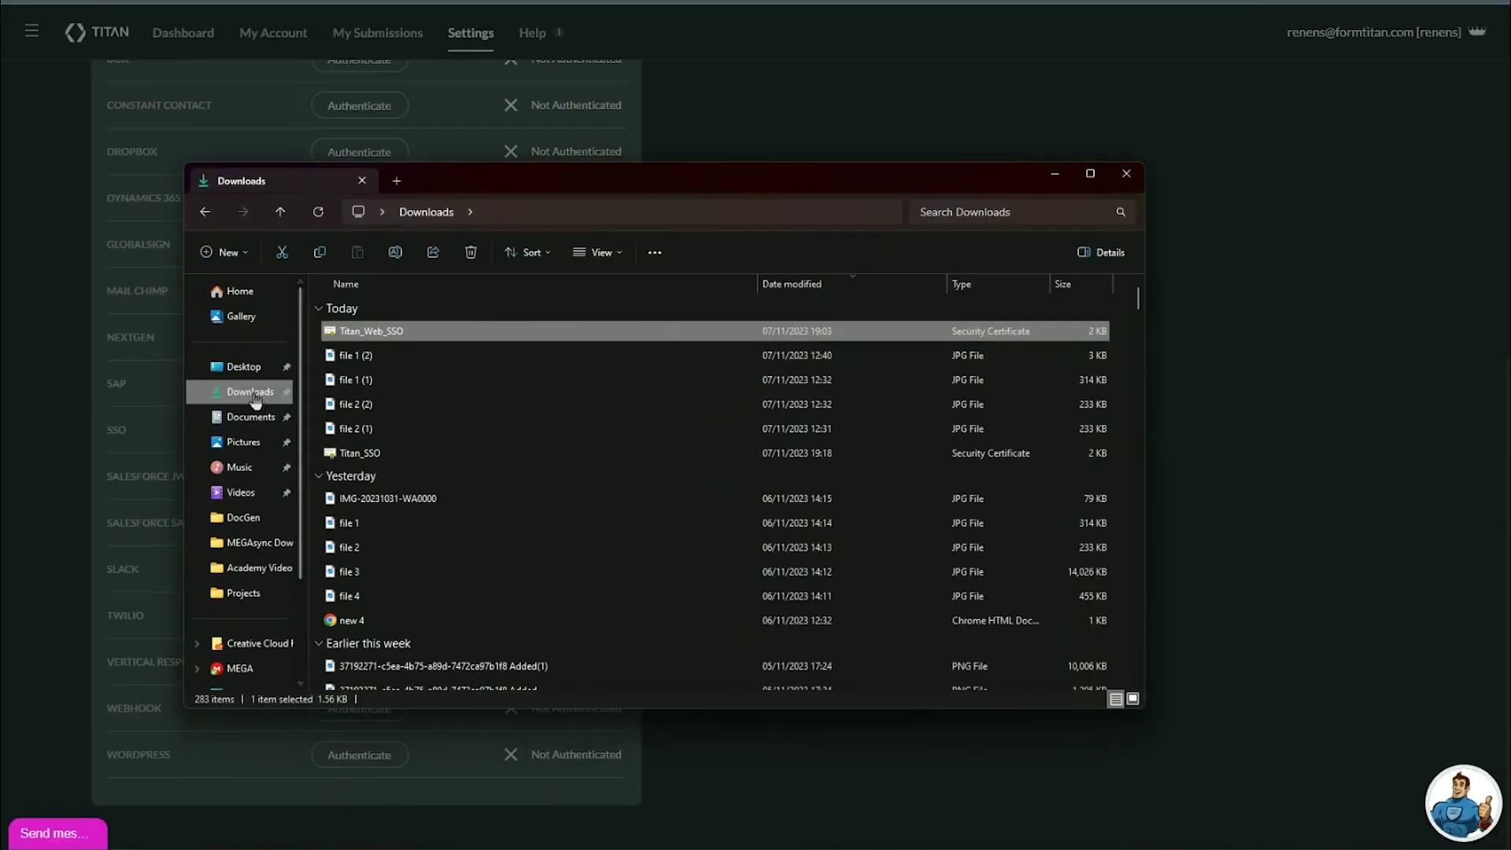
# - Open Titan_SSO from Downloads in Notepad++ and copy its full certificate text
pyautogui.click(252, 392)
pyautogui.rightClick(398, 337)
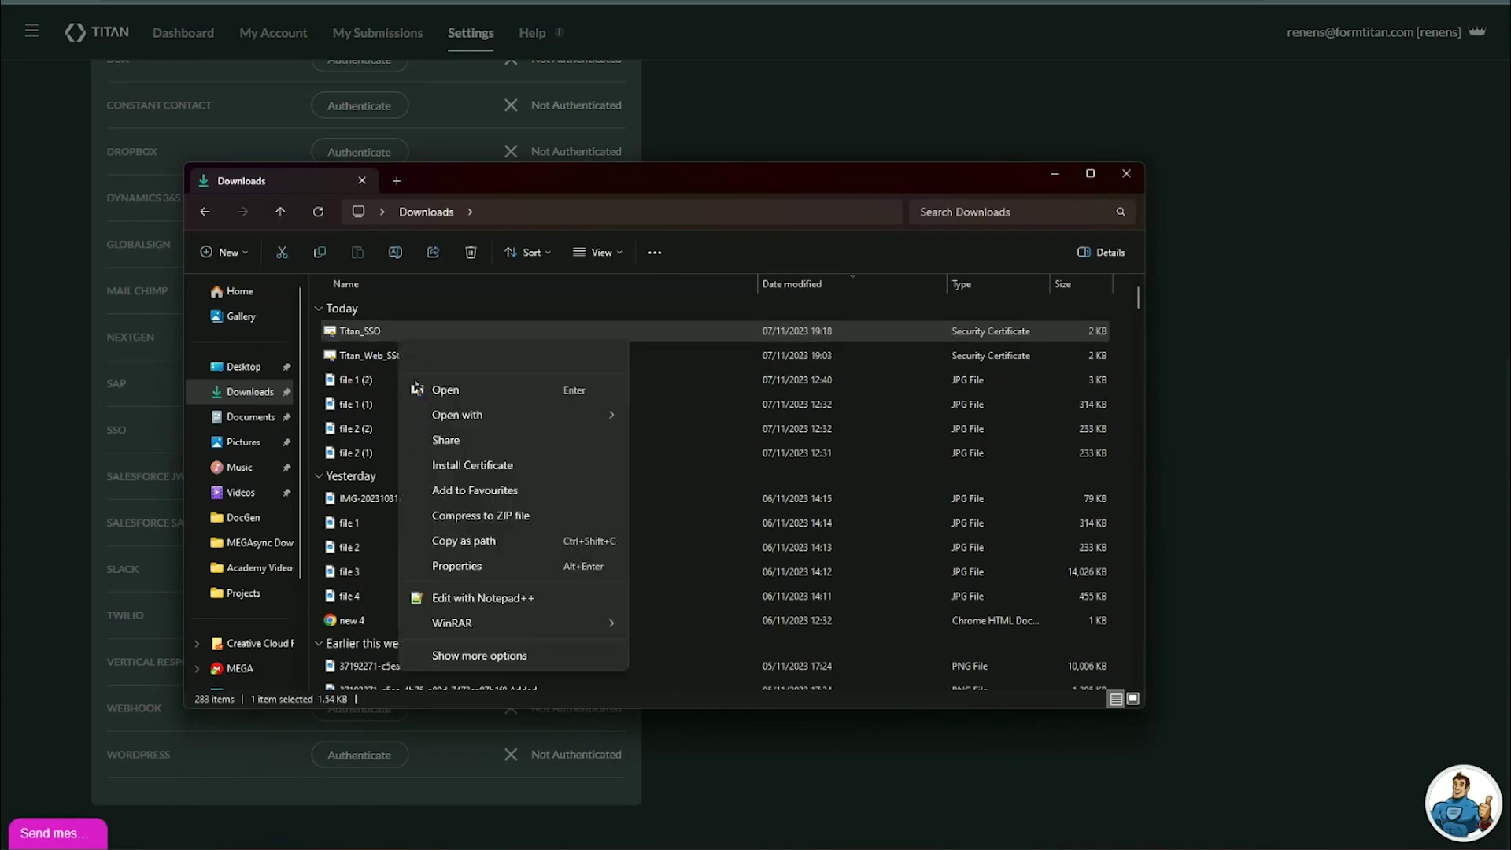
pyautogui.moveTo(505, 410)
pyautogui.click(711, 448)
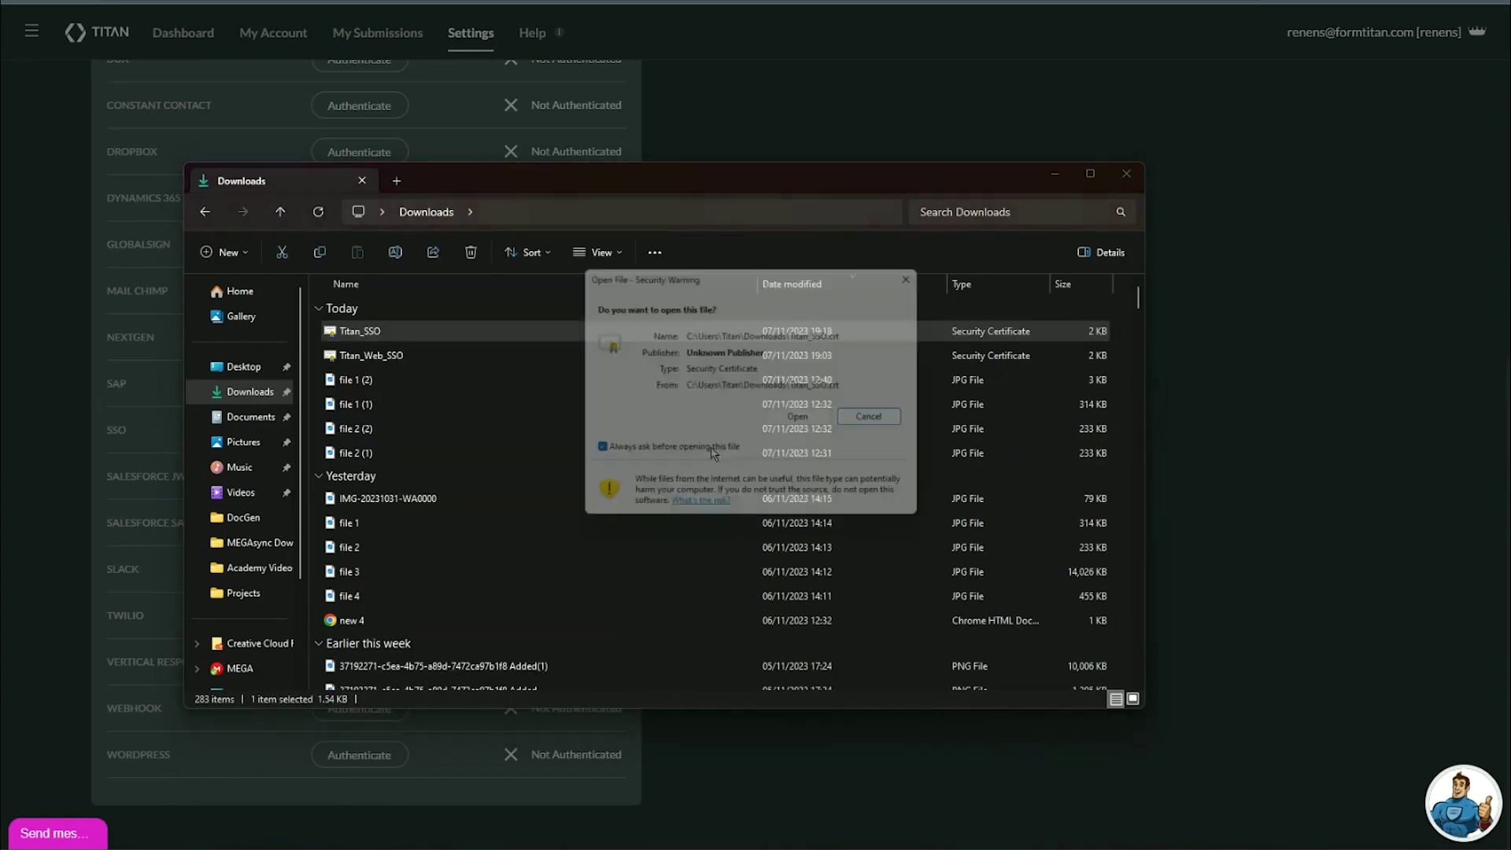
pyautogui.click(808, 423)
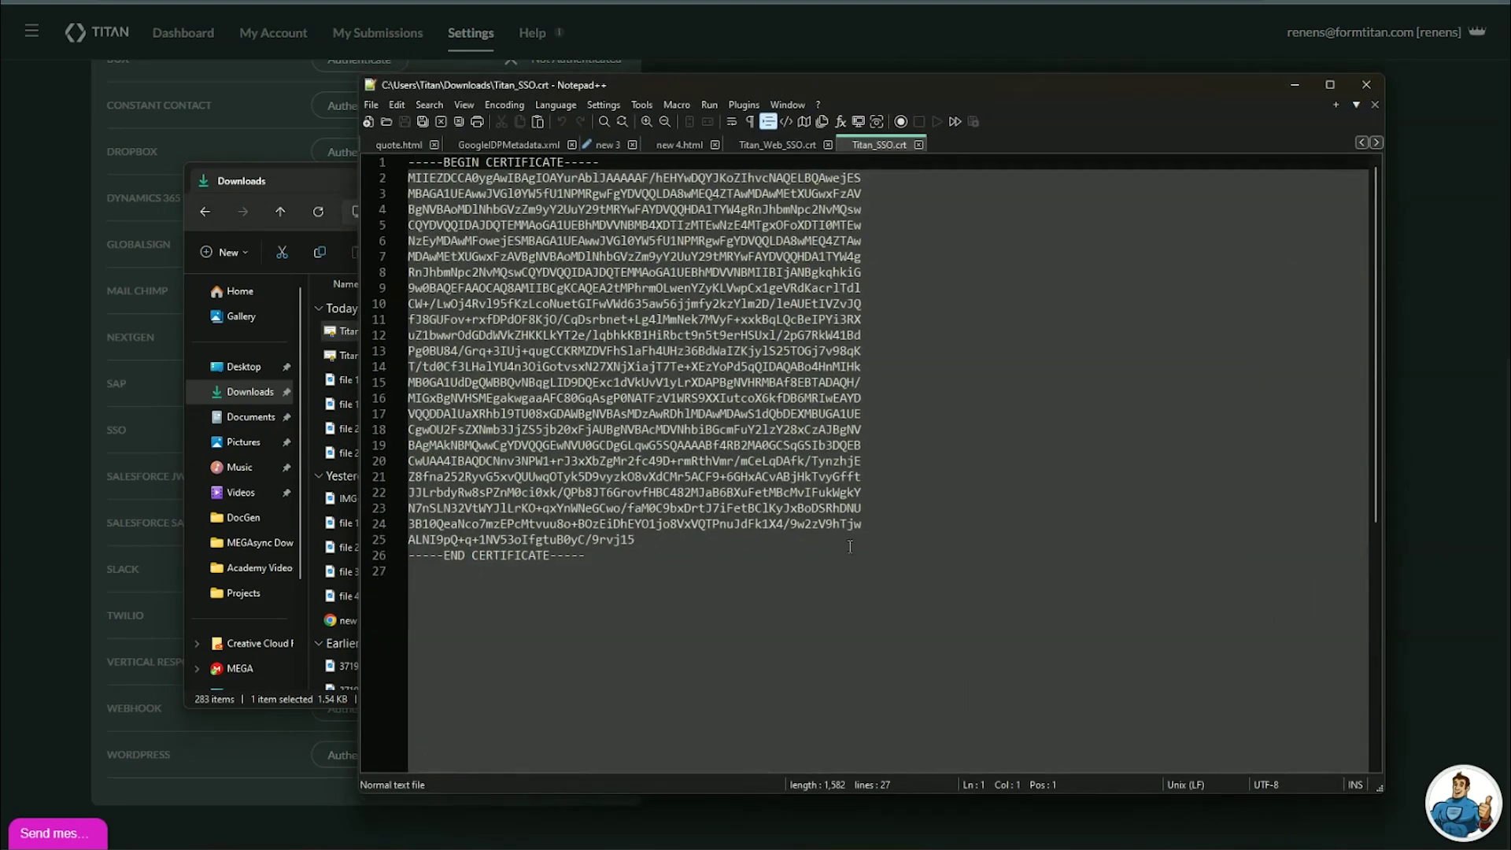
pyautogui.moveTo(417, 571); pyautogui.dragTo(408, 178)
pyautogui.moveTo(272, 159); pyautogui.dragTo(408, 161)
pyautogui.click(1295, 84)
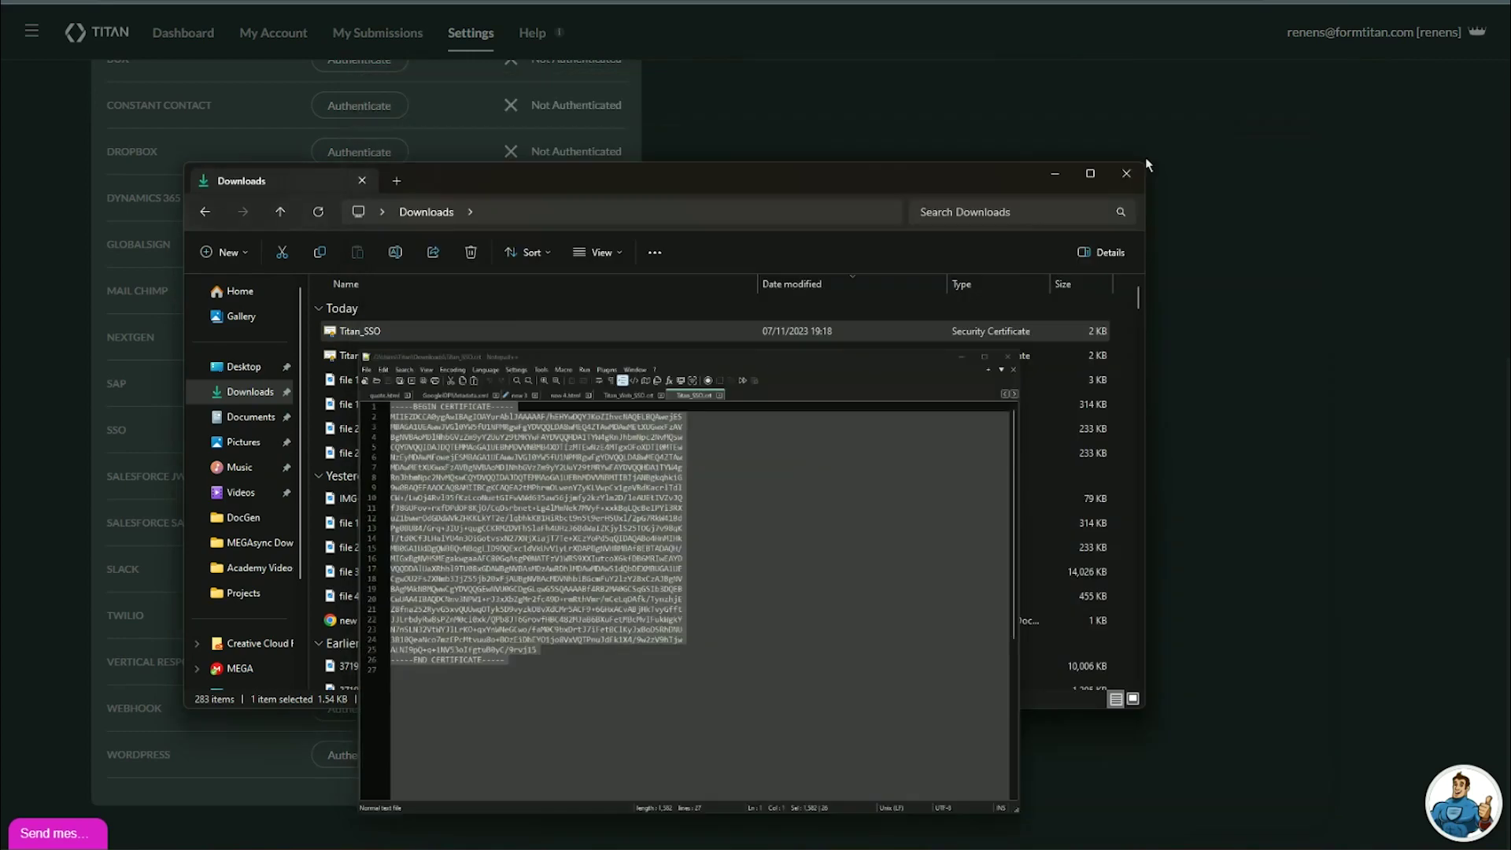
# - Paste the certificate into Titan's SSO Certificate field, test the connection and apply
pyautogui.click(1044, 177)
pyautogui.click(713, 389)
pyautogui.hotkey('ctrl', 'v')
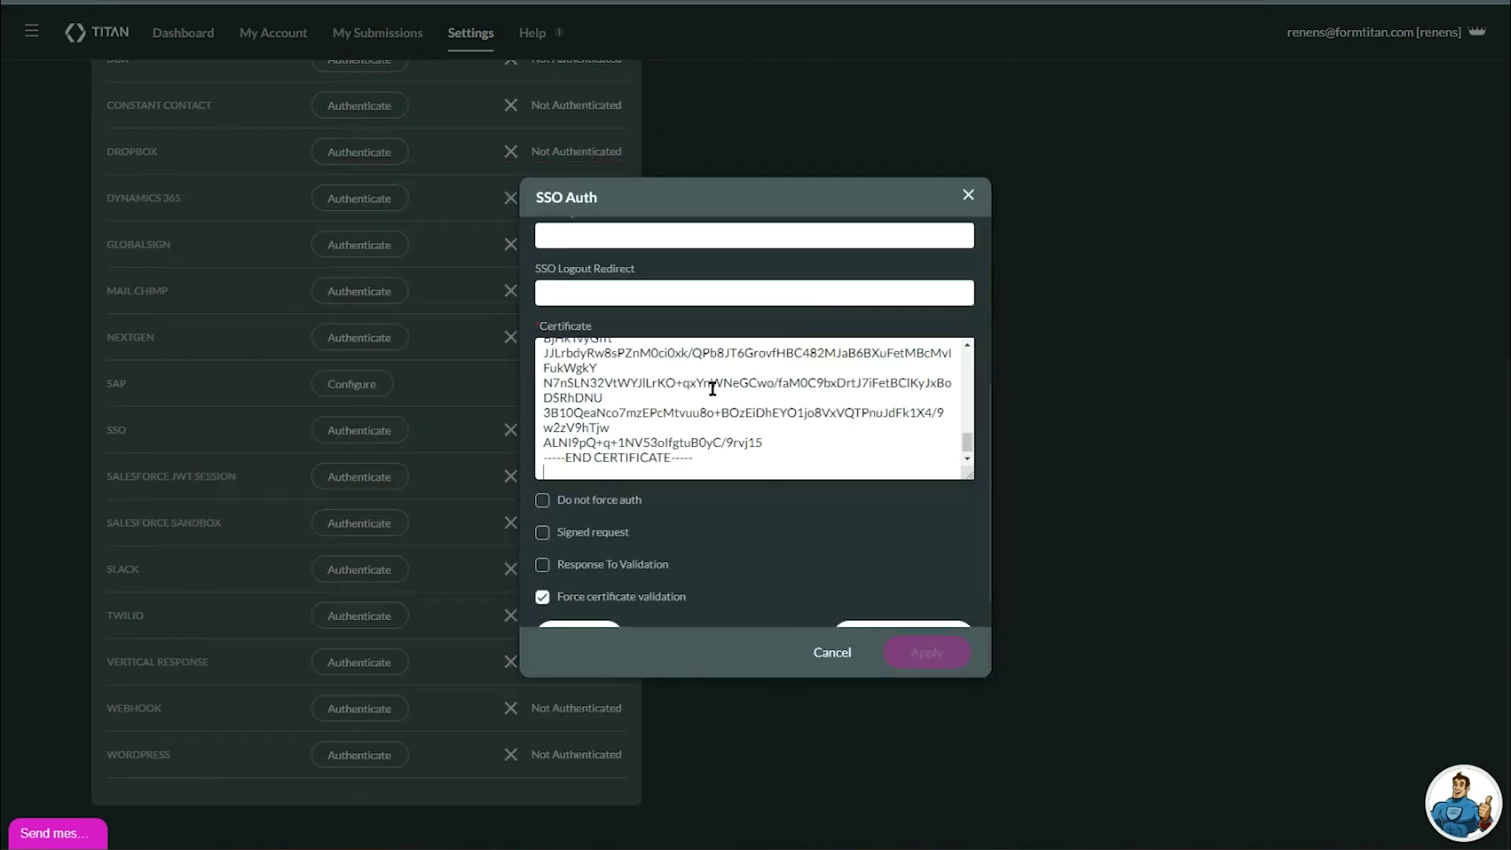
pyautogui.scroll(-5, 724, 425)
pyautogui.scroll(-1, 736, 439)
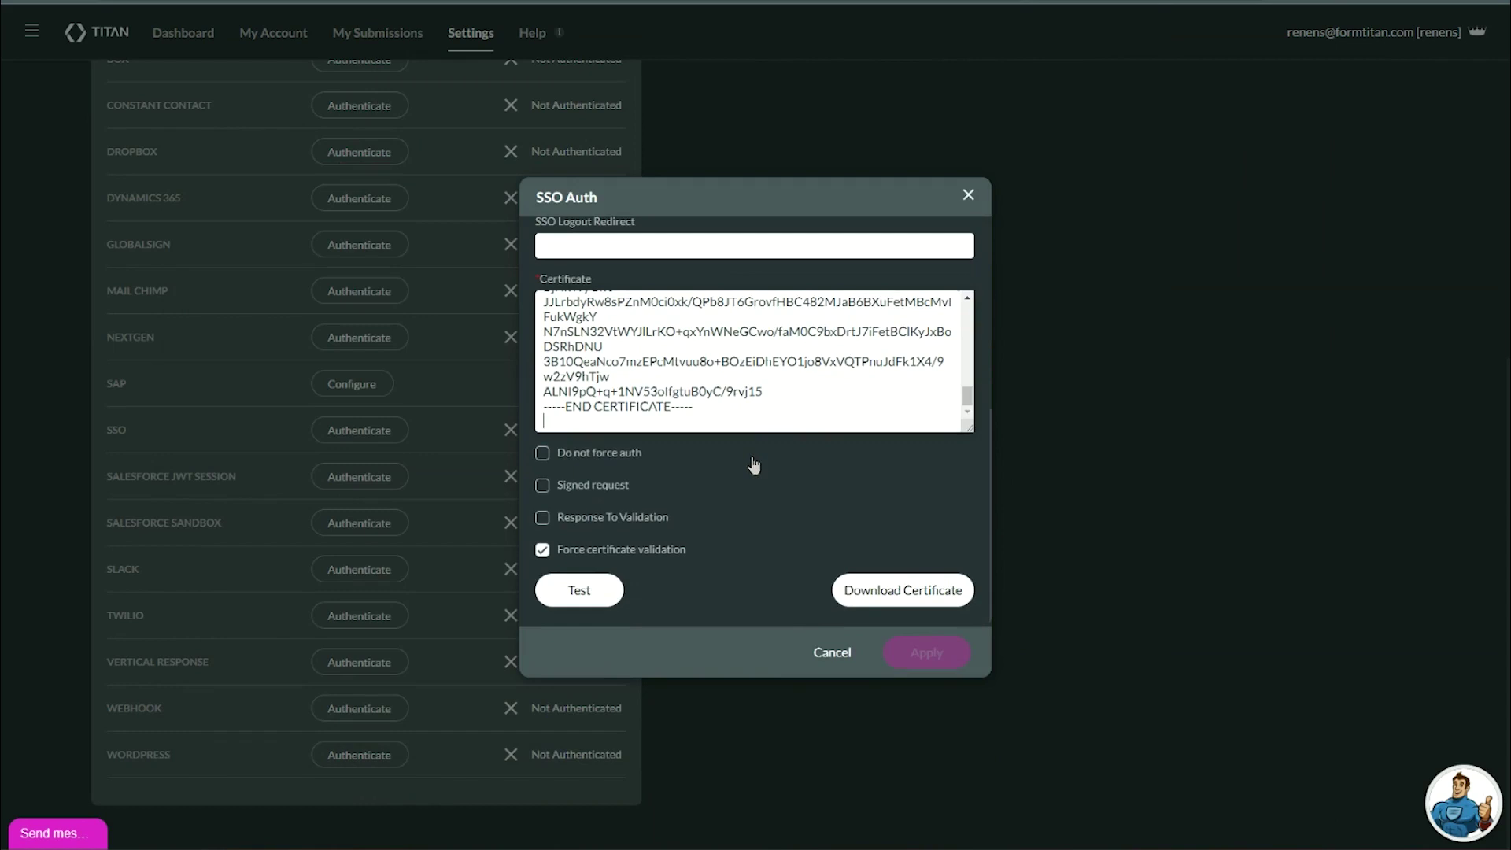
pyautogui.click(580, 589)
pyautogui.click(947, 651)
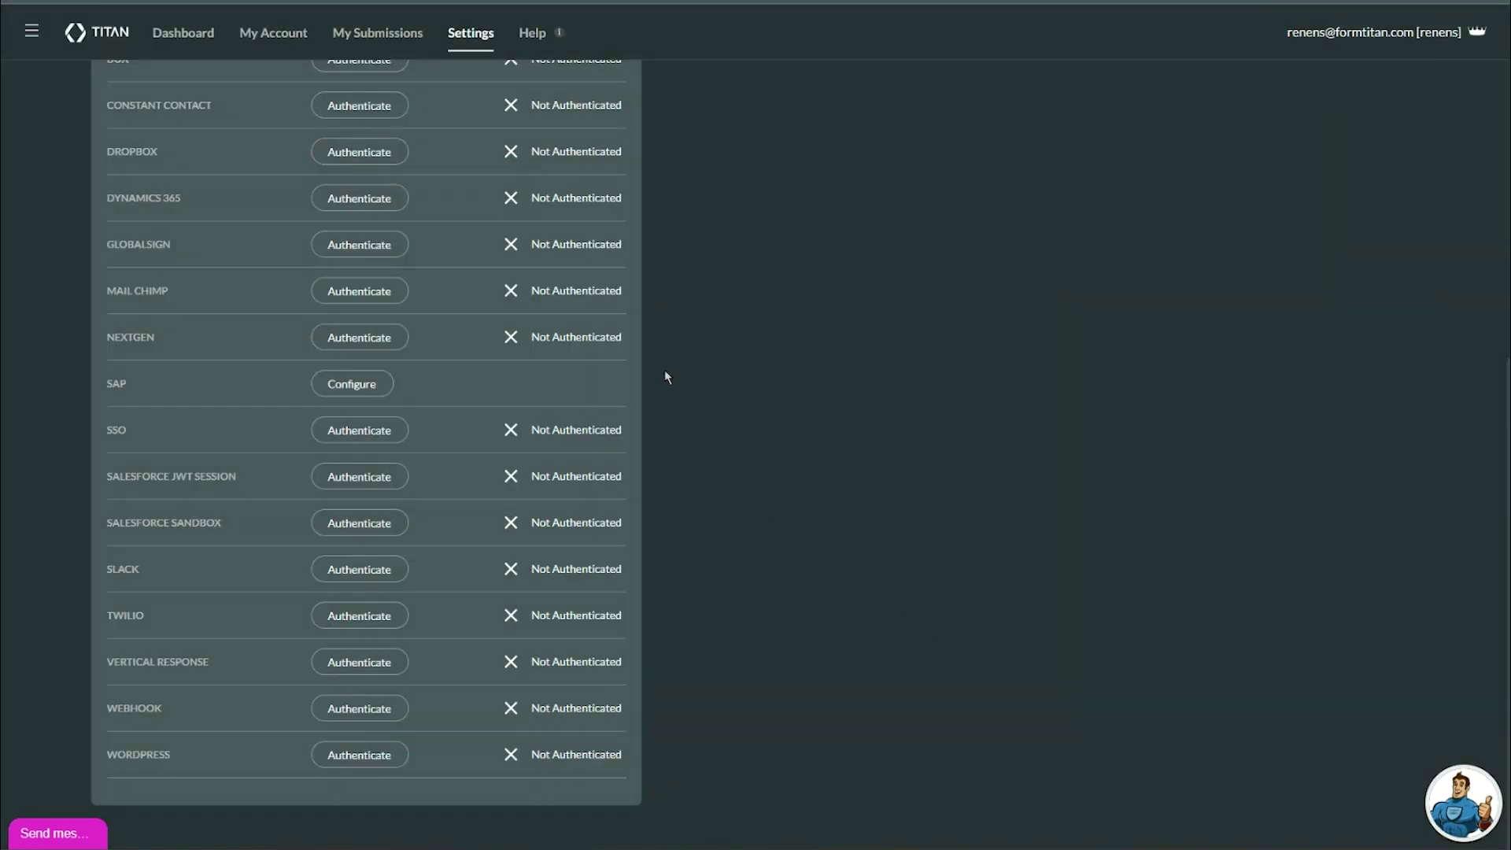
pyautogui.scroll(6, 668, 353)
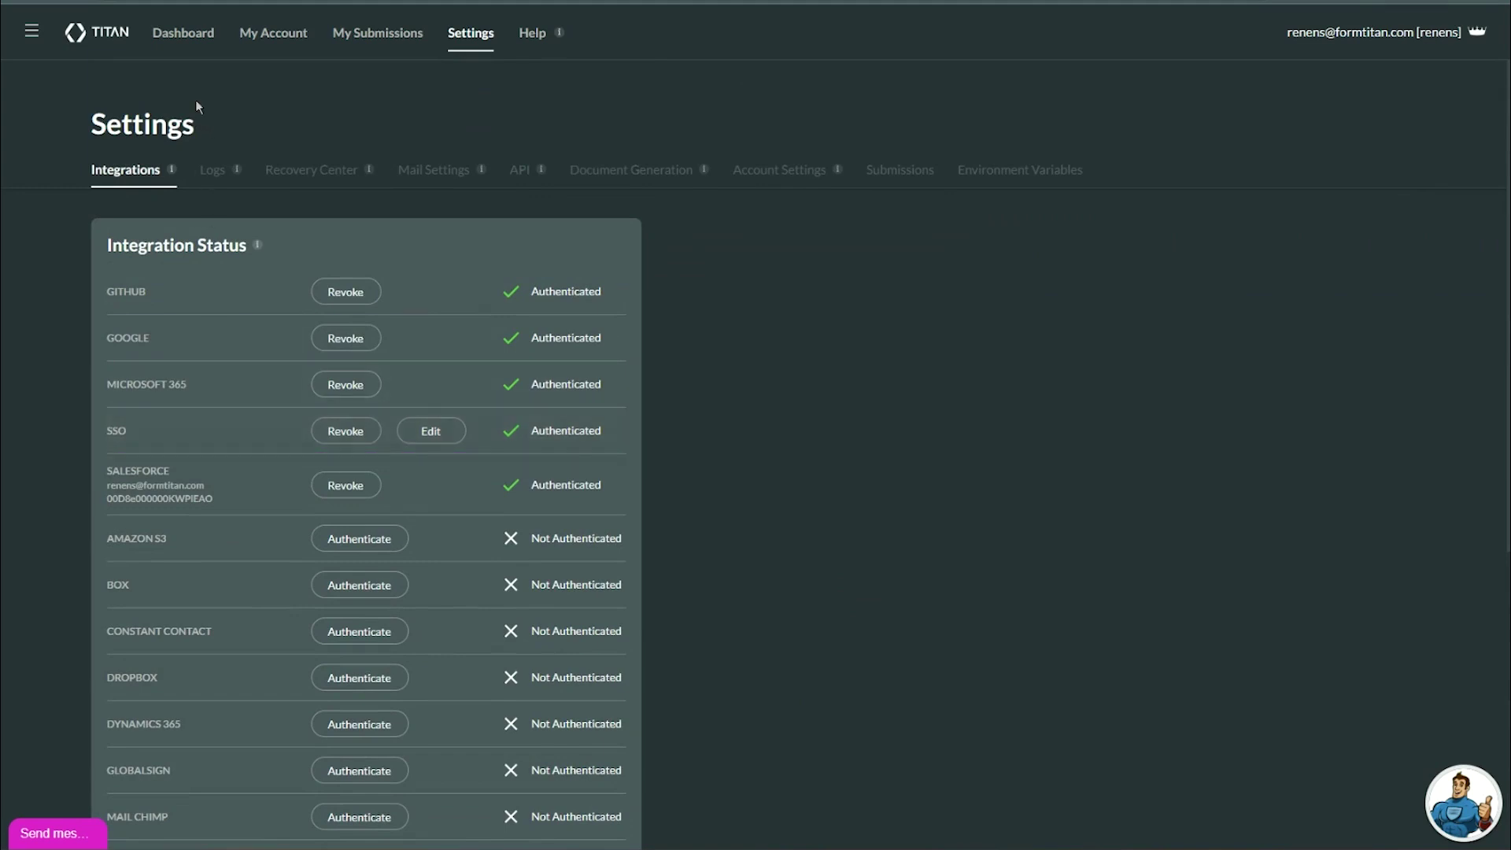
# - Go to the Titan dashboard to reach the SF SSO Demo project
pyautogui.click(198, 46)
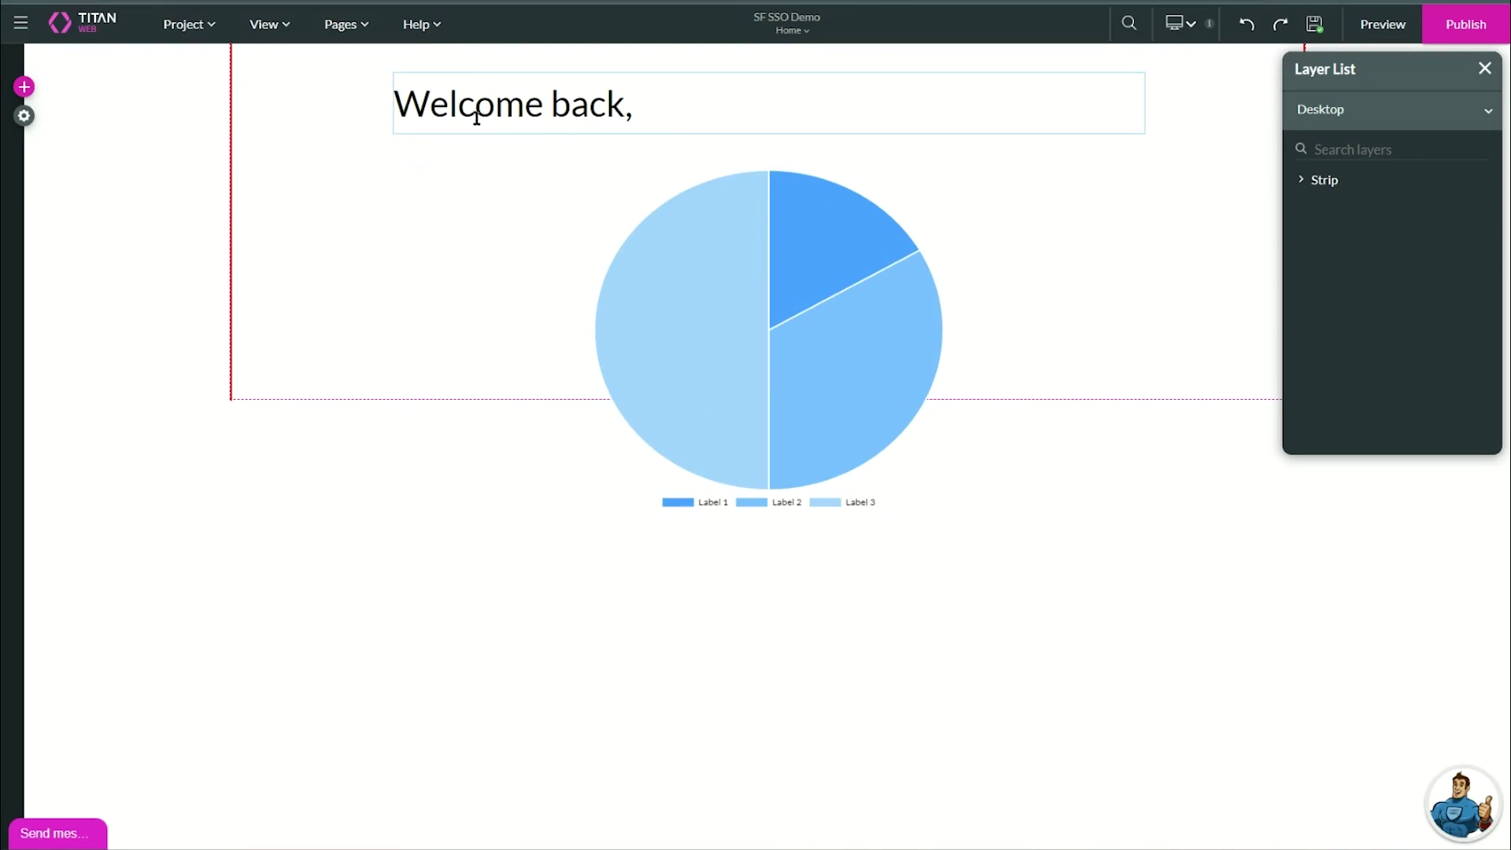
# - Review the email static variable and its condition rule under Tools > Custom Variables, then apply
pyautogui.click(25, 117)
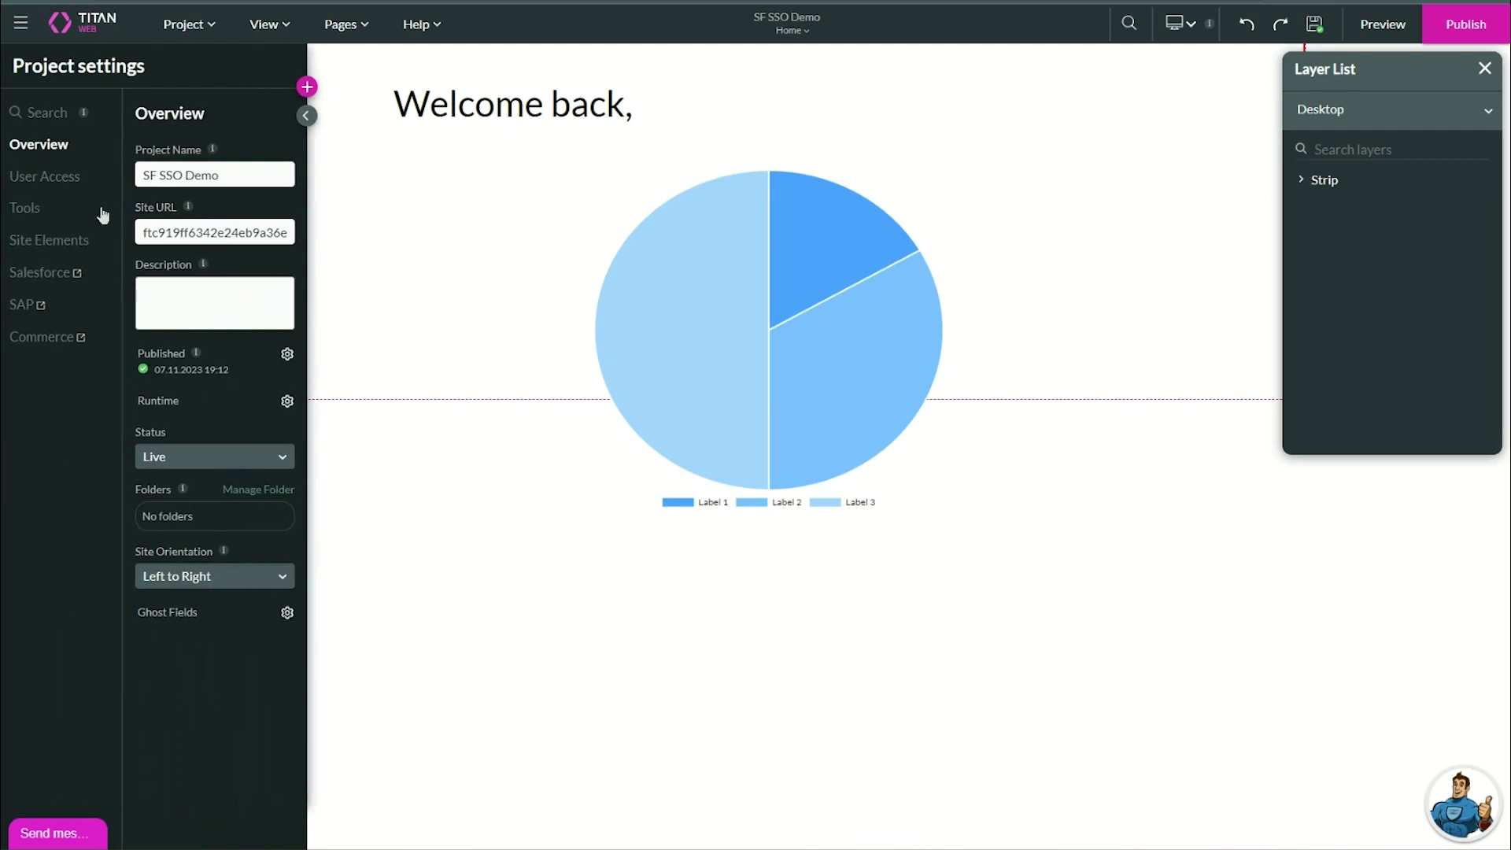
pyautogui.click(22, 211)
pyautogui.click(285, 628)
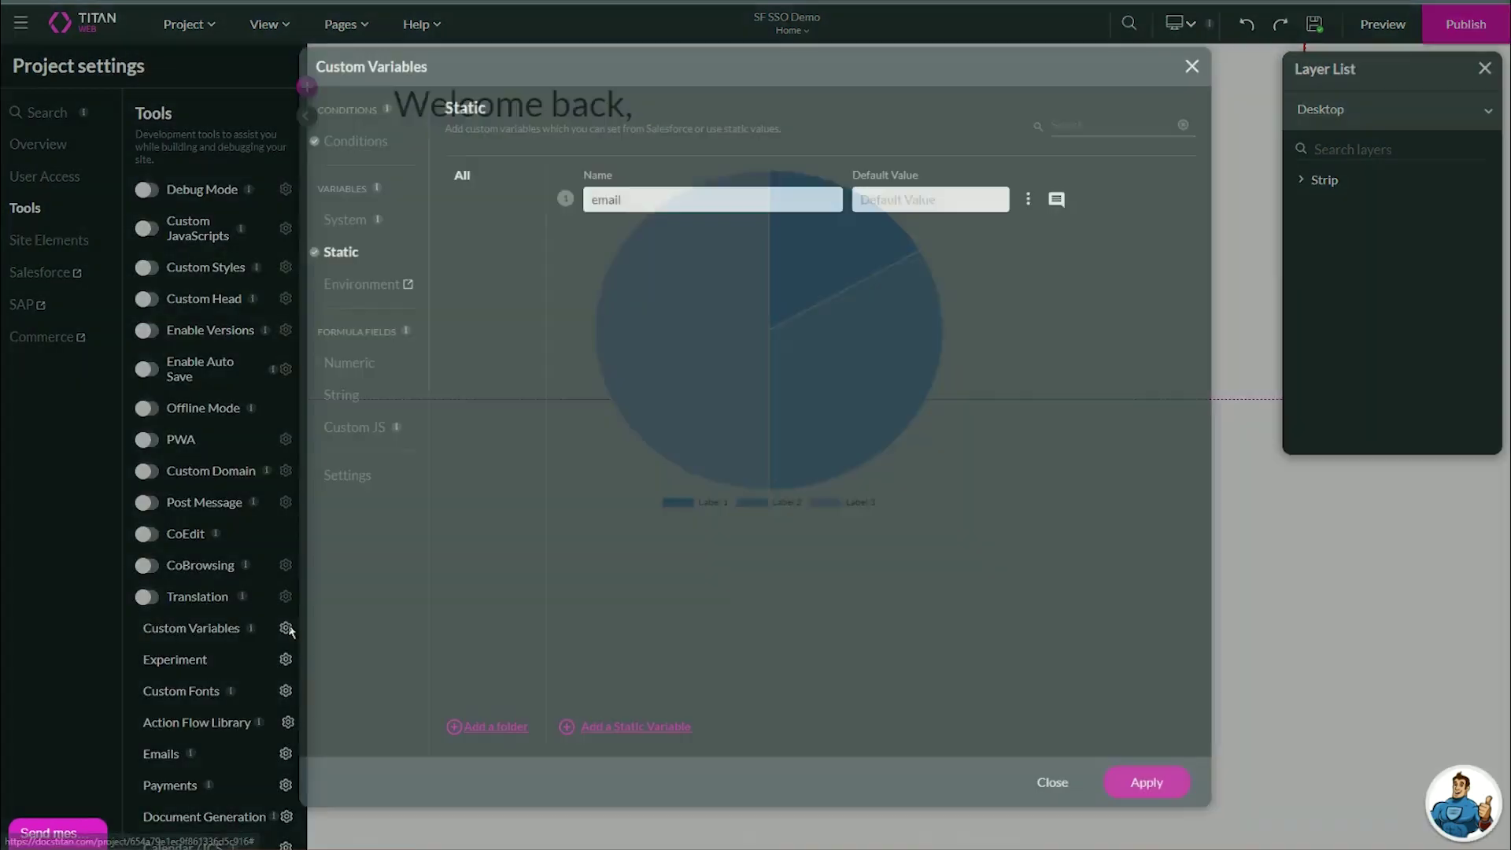
pyautogui.doubleClick(613, 200)
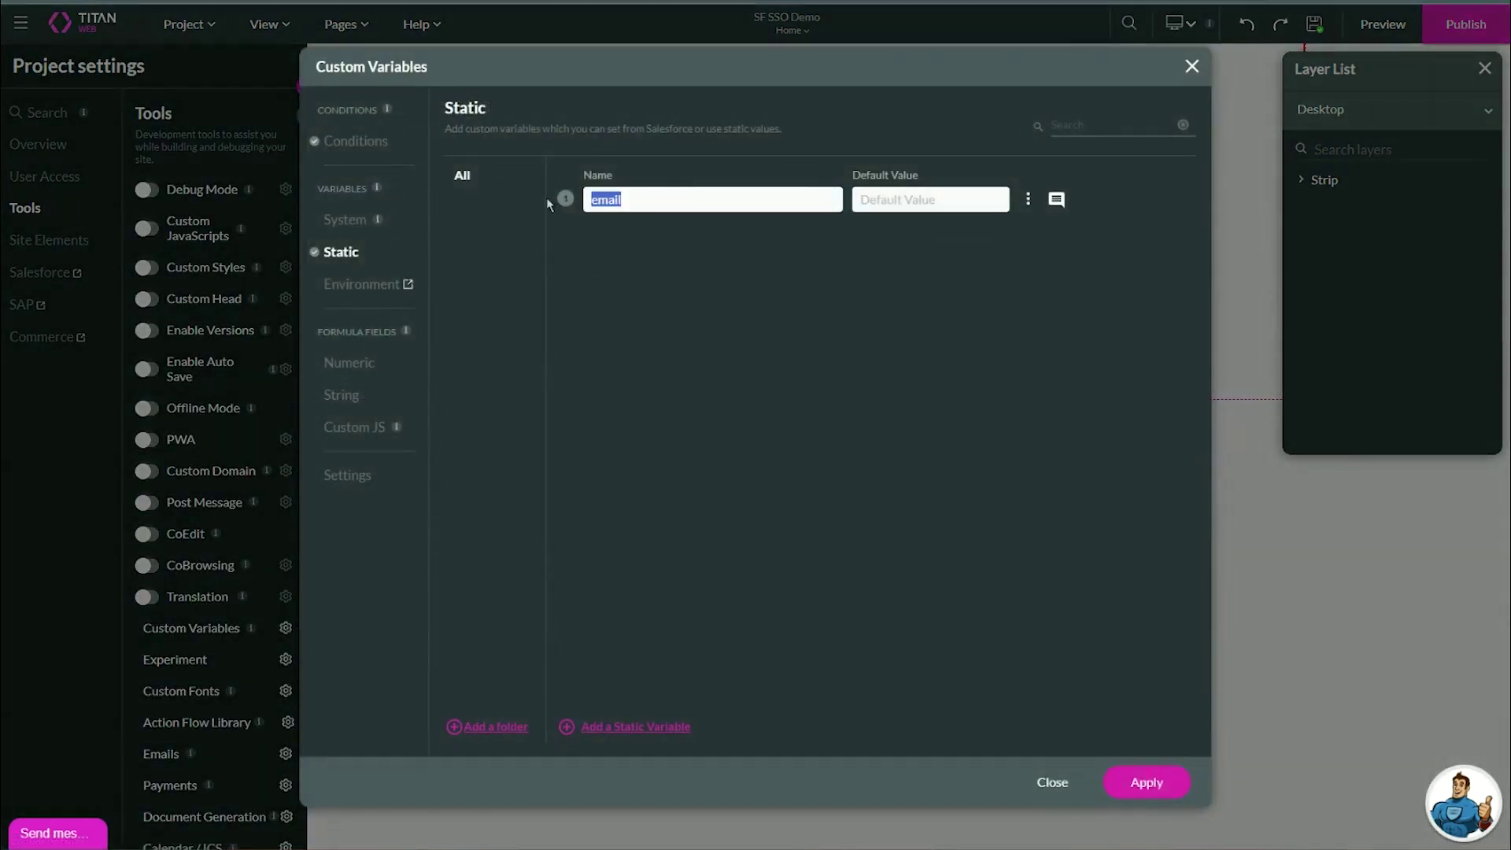
pyautogui.click(338, 141)
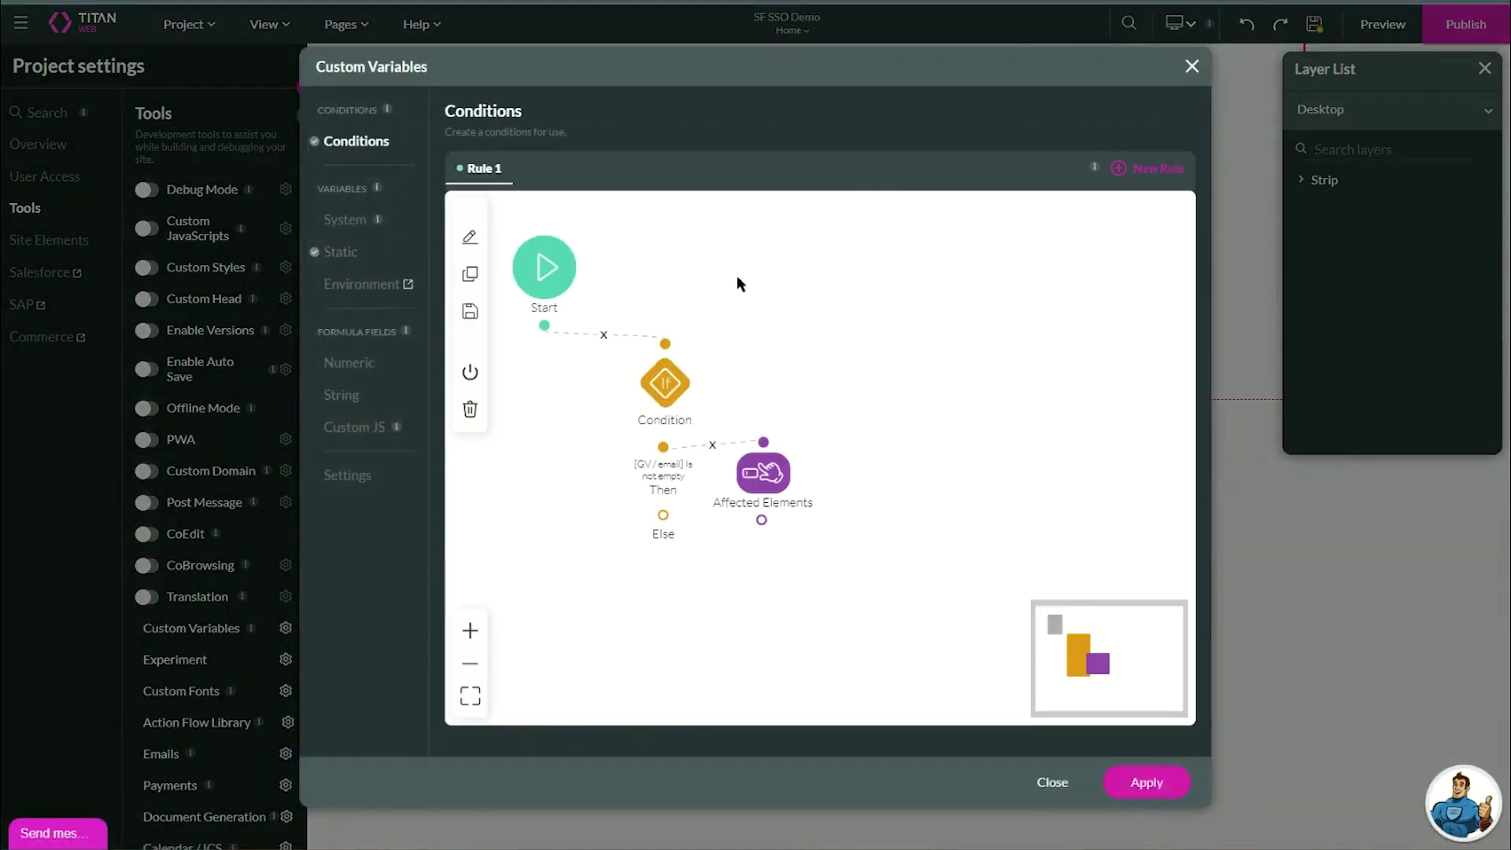
pyautogui.click(1148, 784)
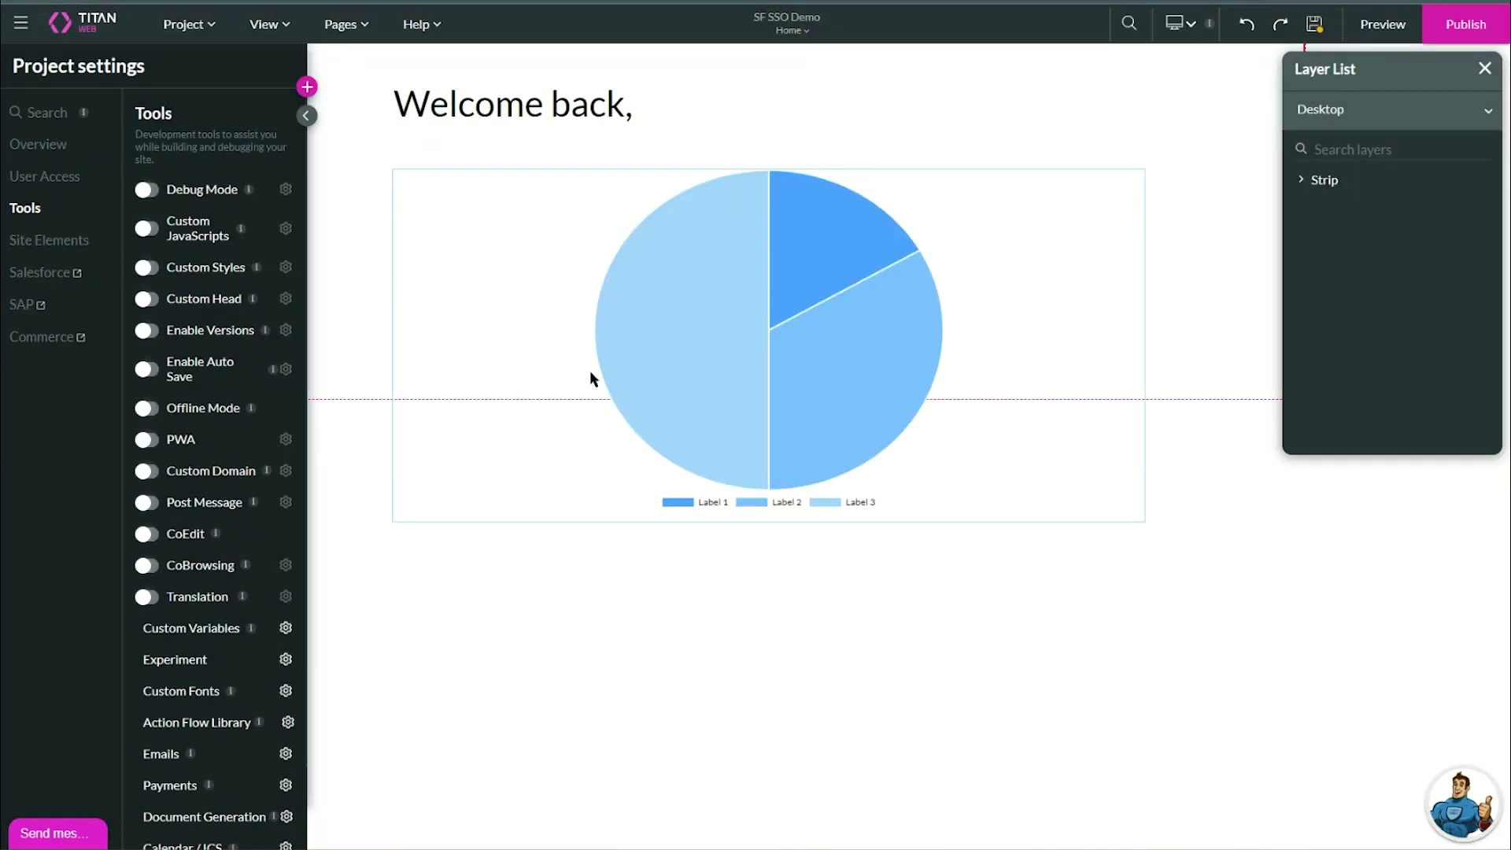
# - Enable SSO in User Access and map the email variable to the Email attribute
pyautogui.click(68, 183)
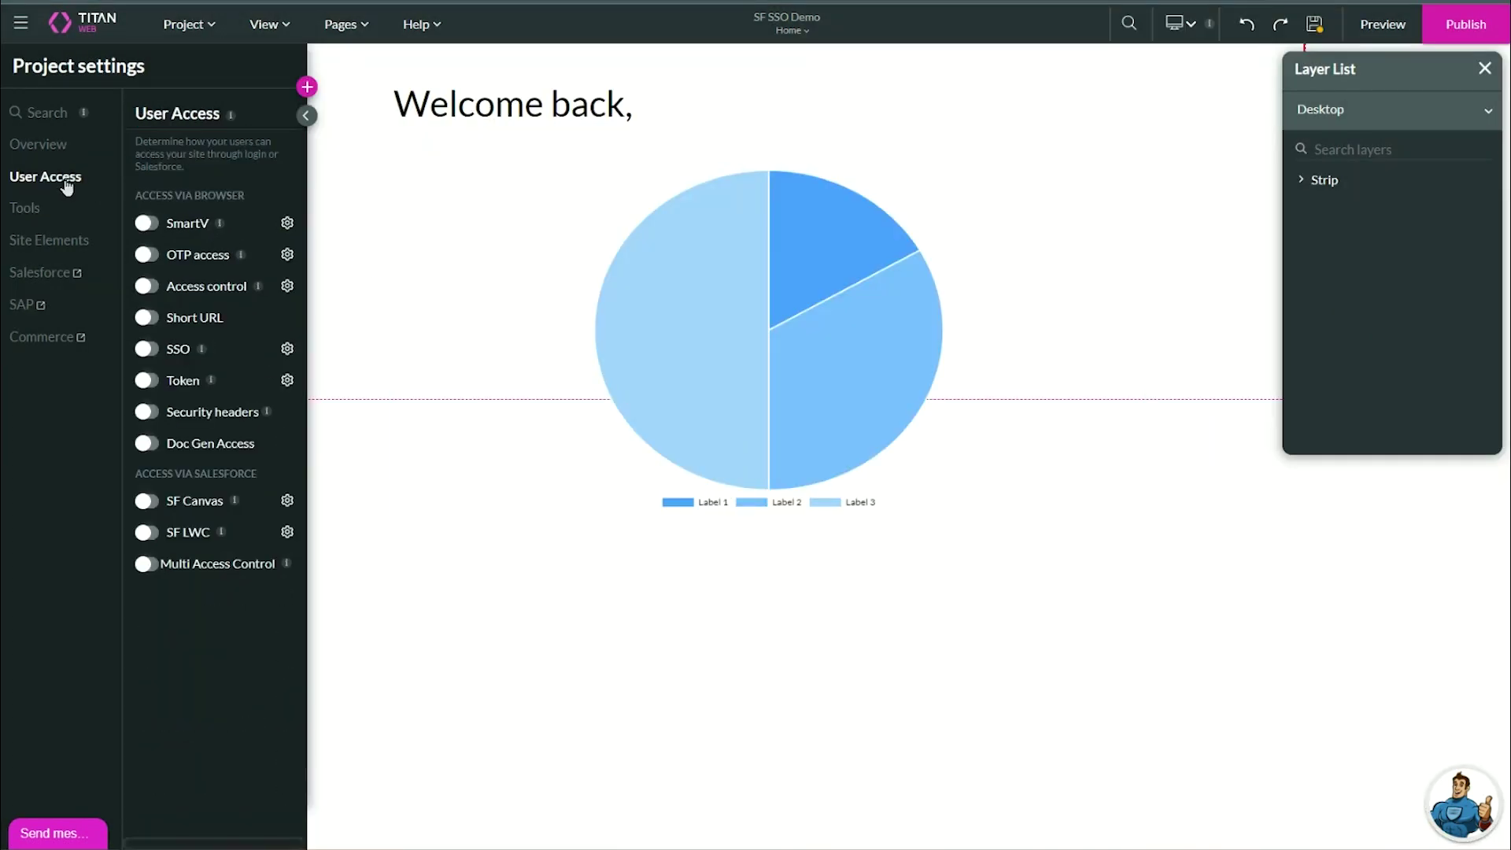
pyautogui.click(145, 350)
pyautogui.click(287, 349)
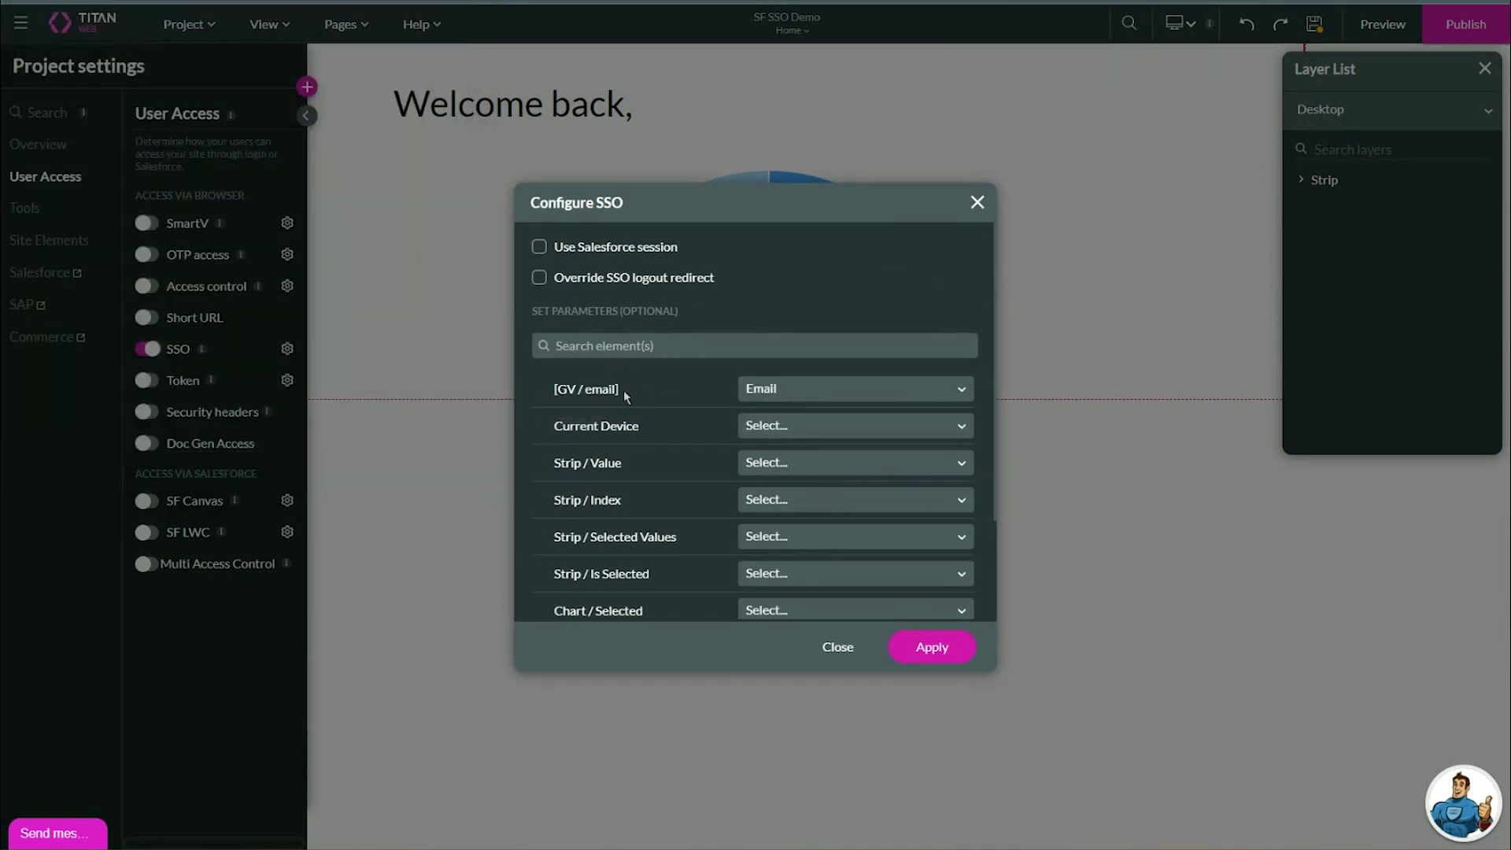
pyautogui.click(768, 391)
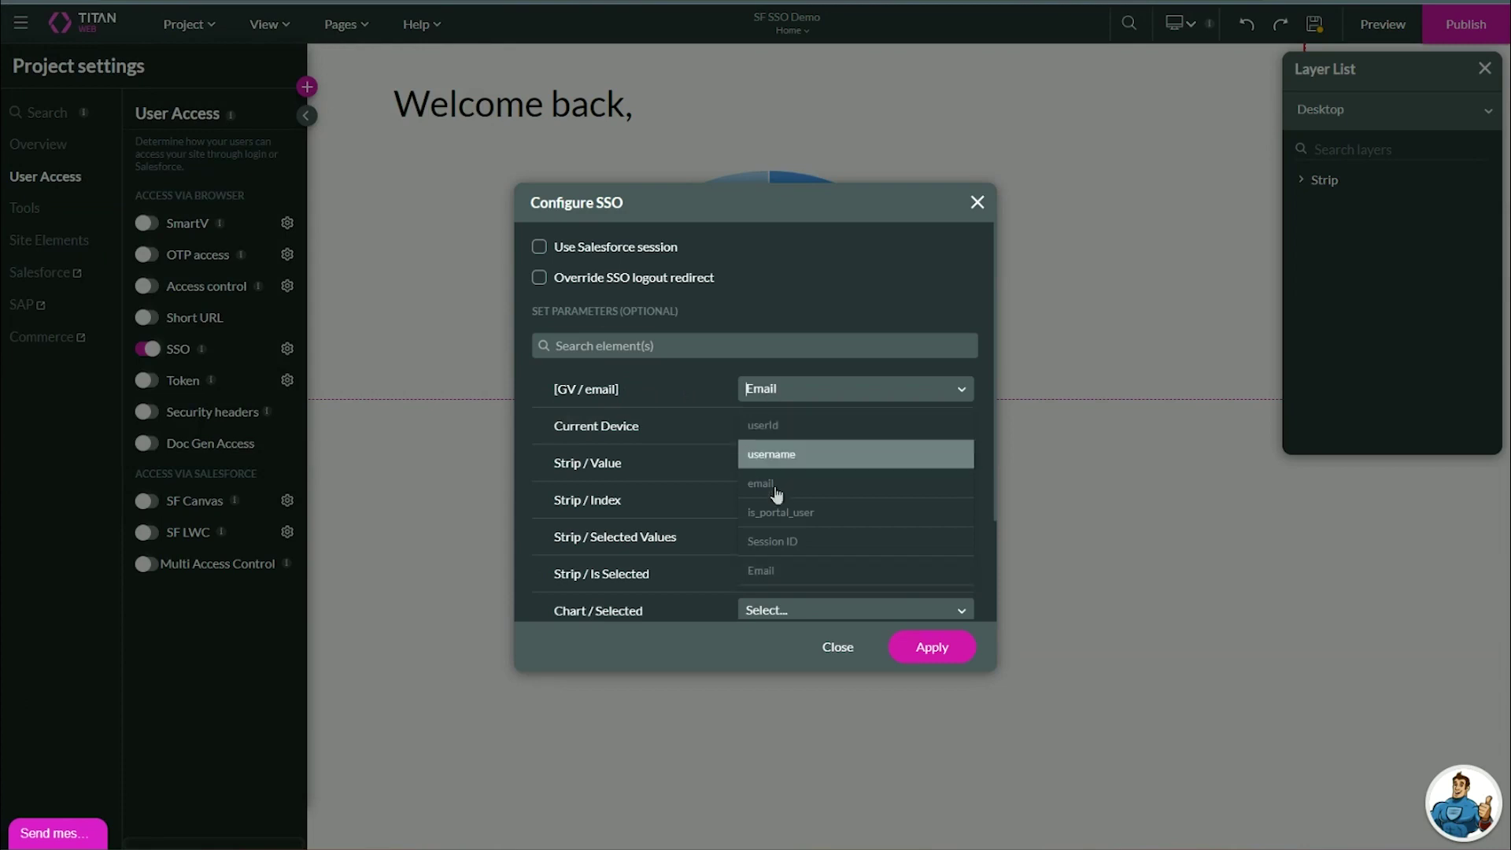
pyautogui.click(771, 573)
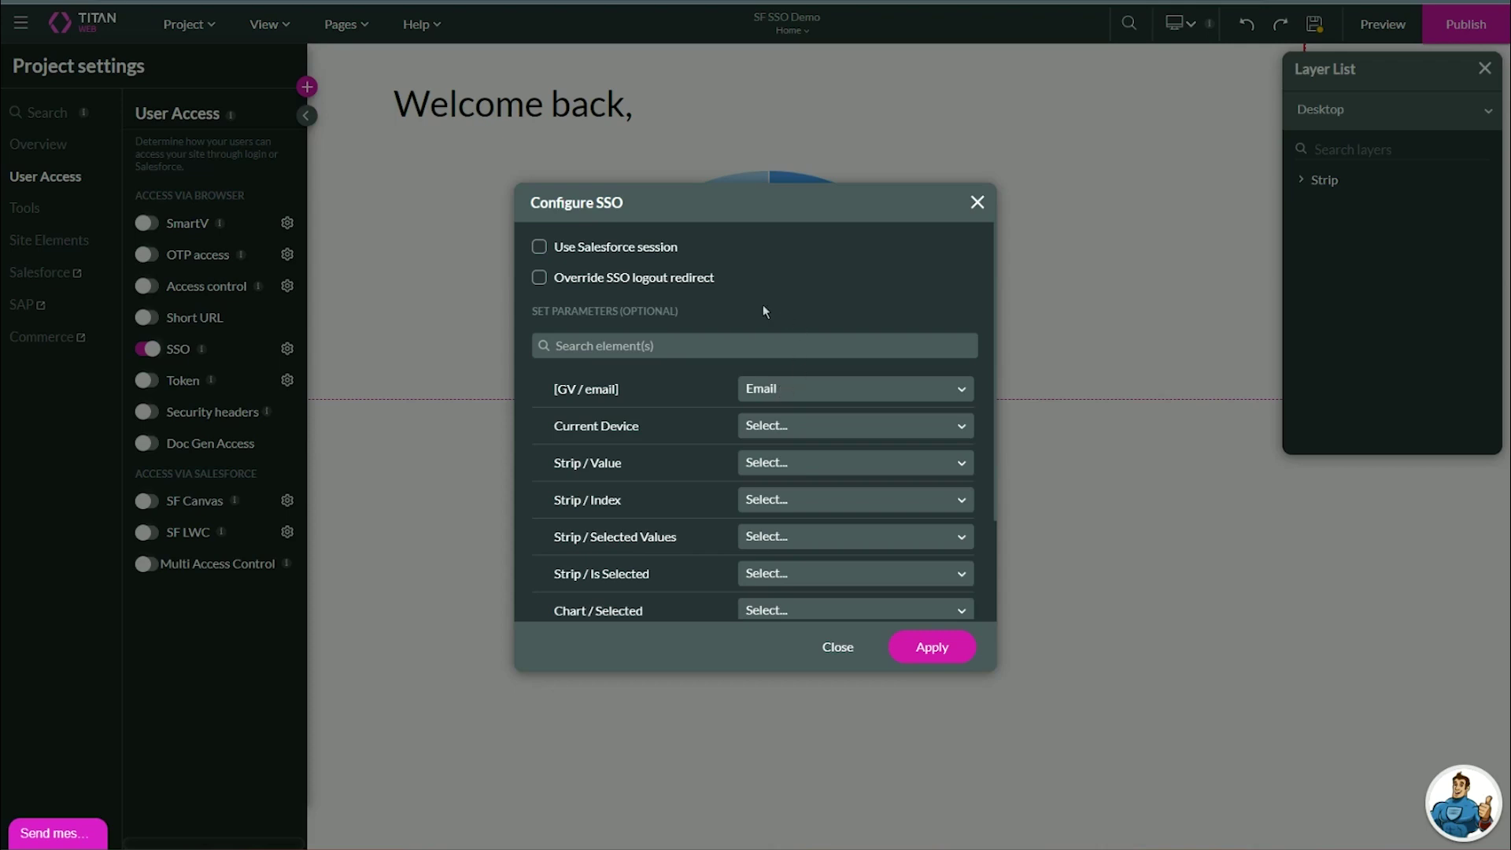
# - Check the Salesforce session option with Session ID, leave it off, and apply the SSO settings
pyautogui.click(542, 247)
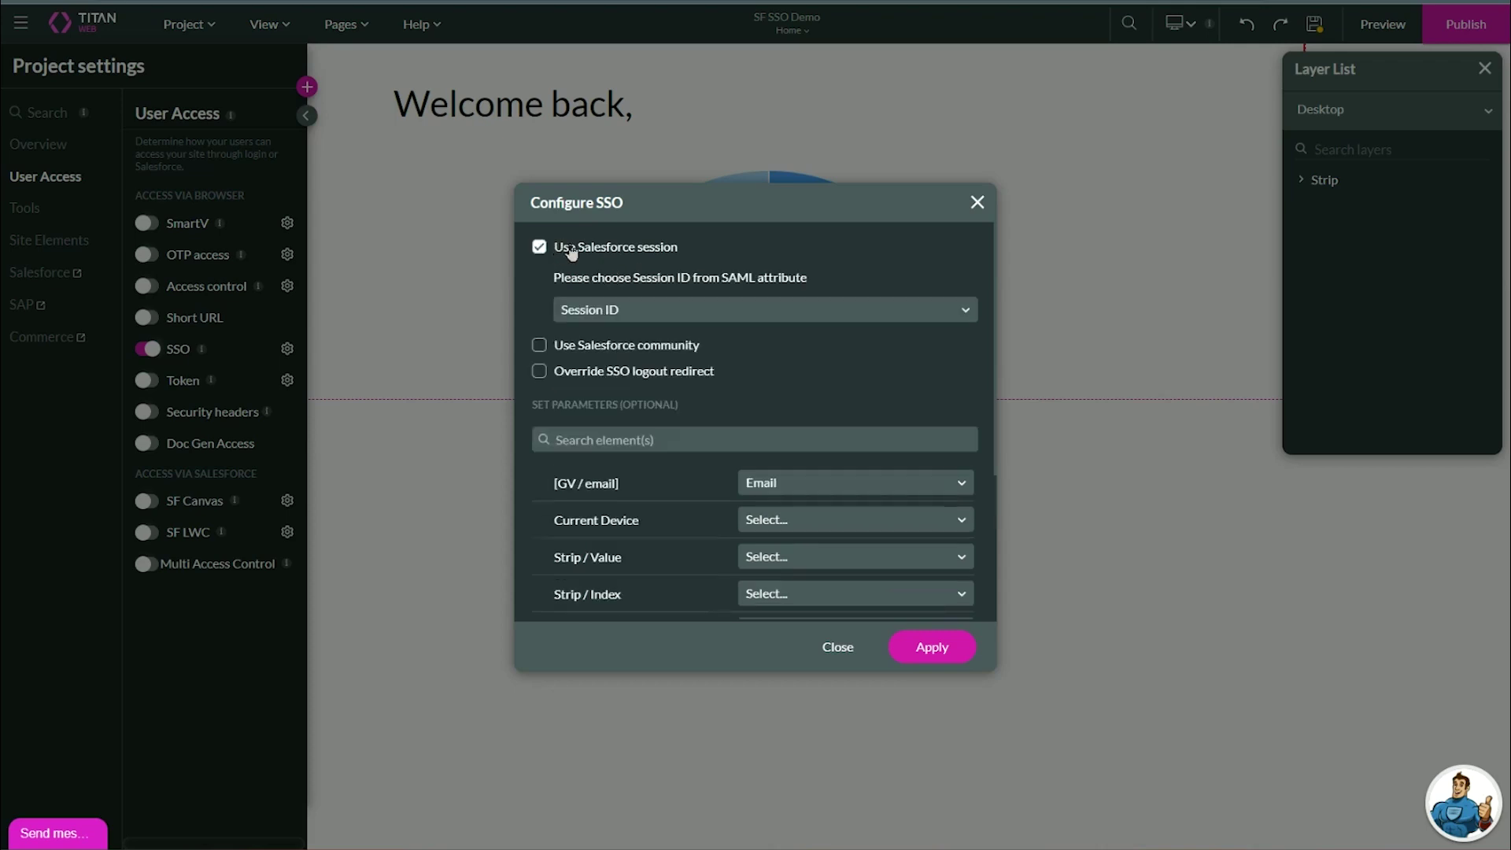
pyautogui.click(652, 308)
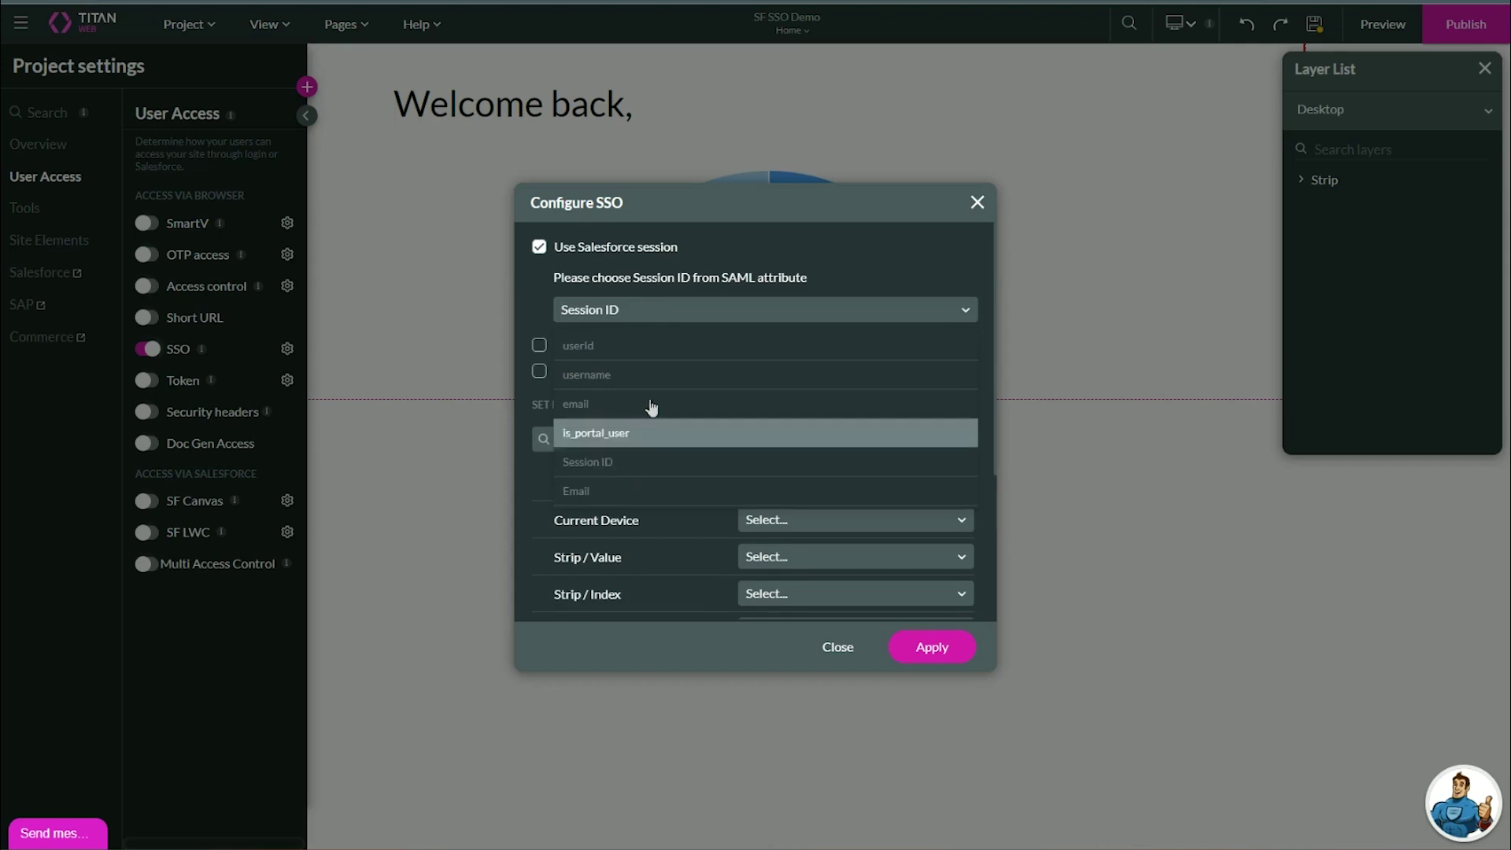
pyautogui.click(700, 303)
pyautogui.click(539, 247)
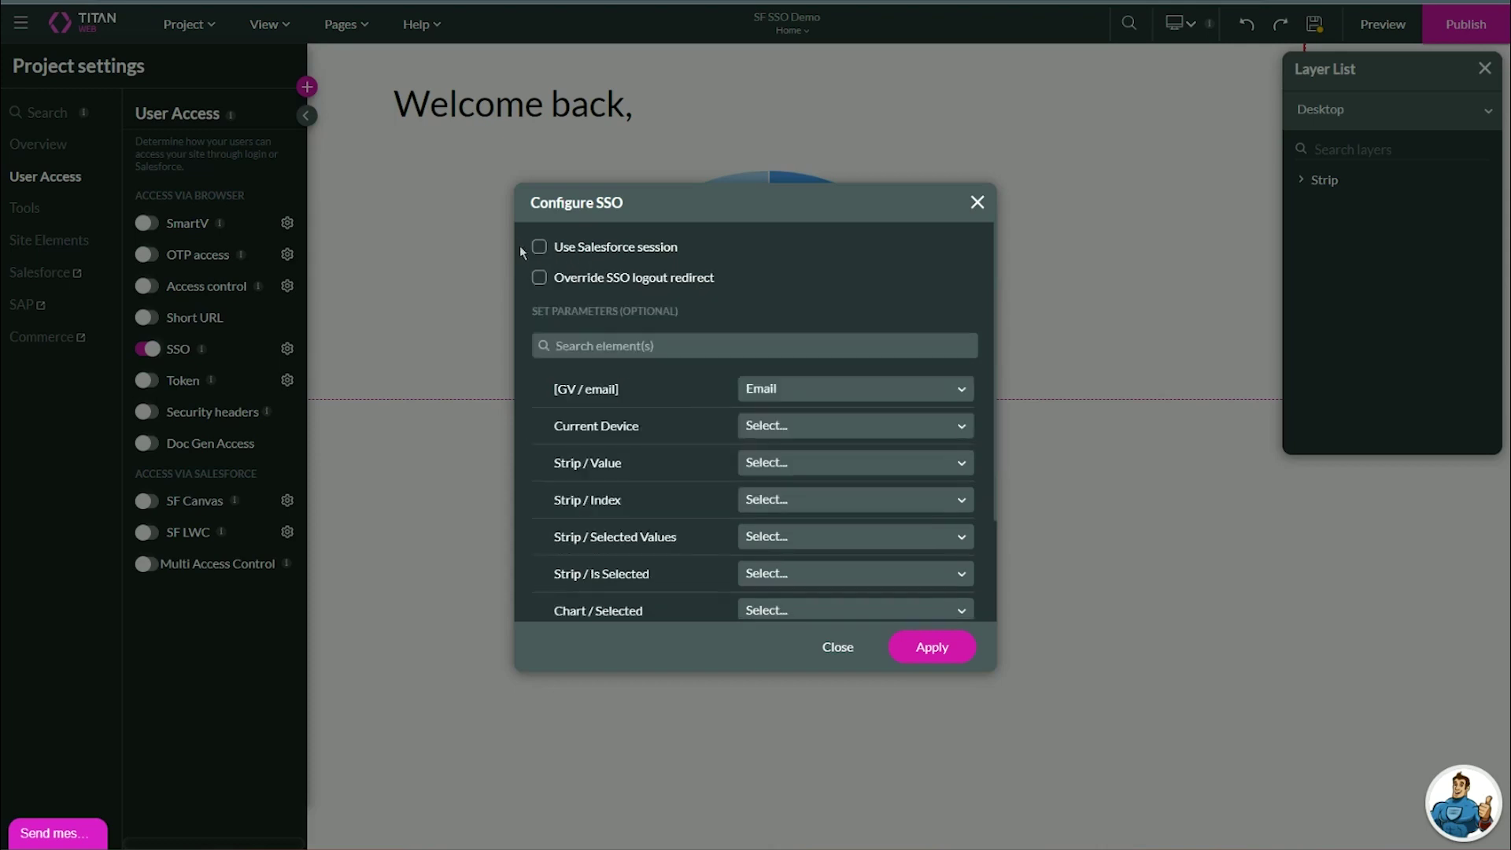
pyautogui.click(937, 647)
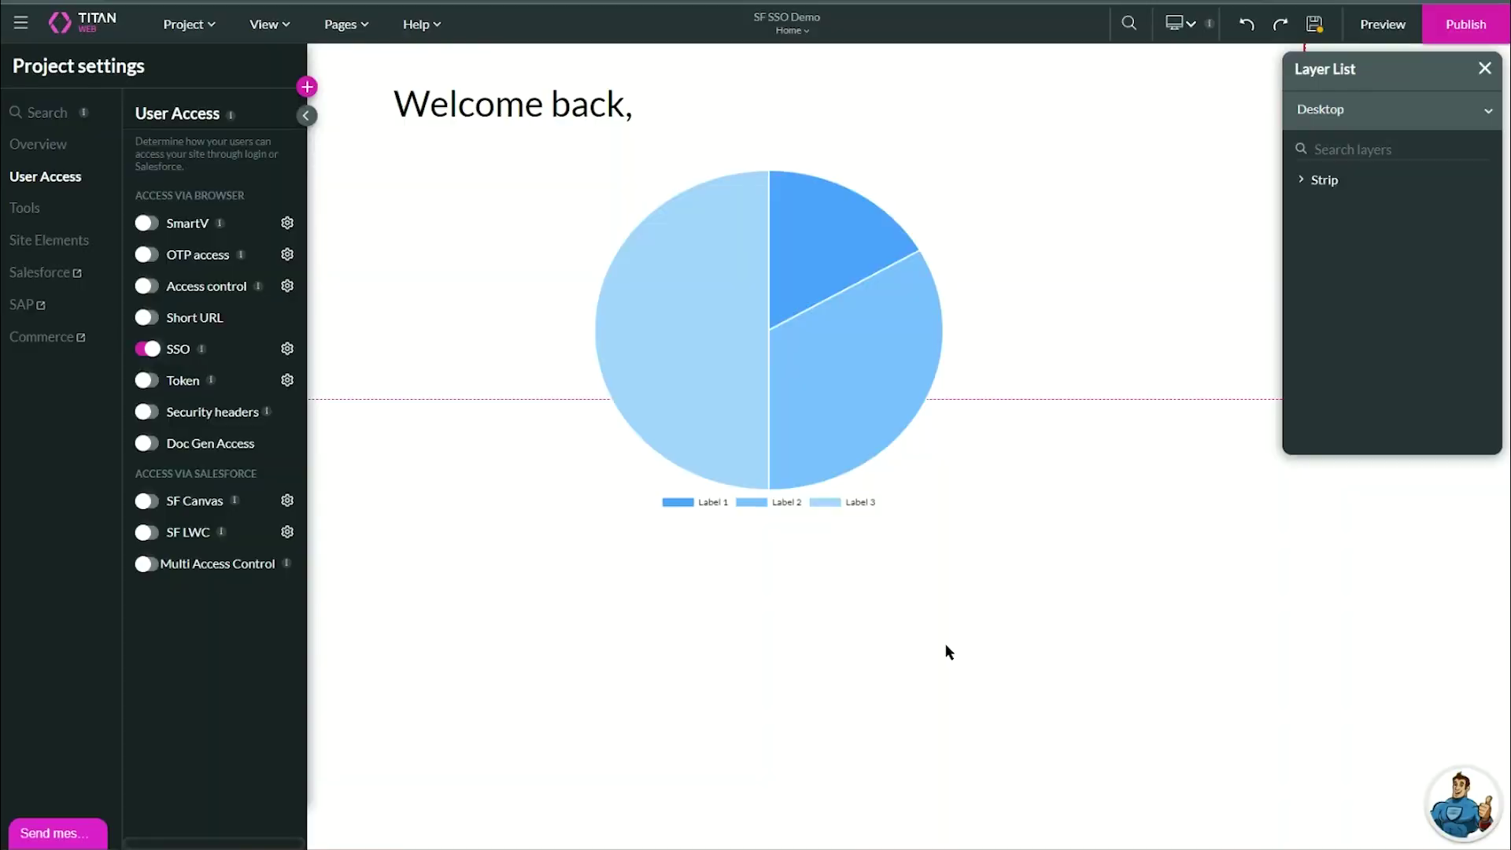
# - Publish the site and load its copied URL in a private browser window
pyautogui.click(1447, 35)
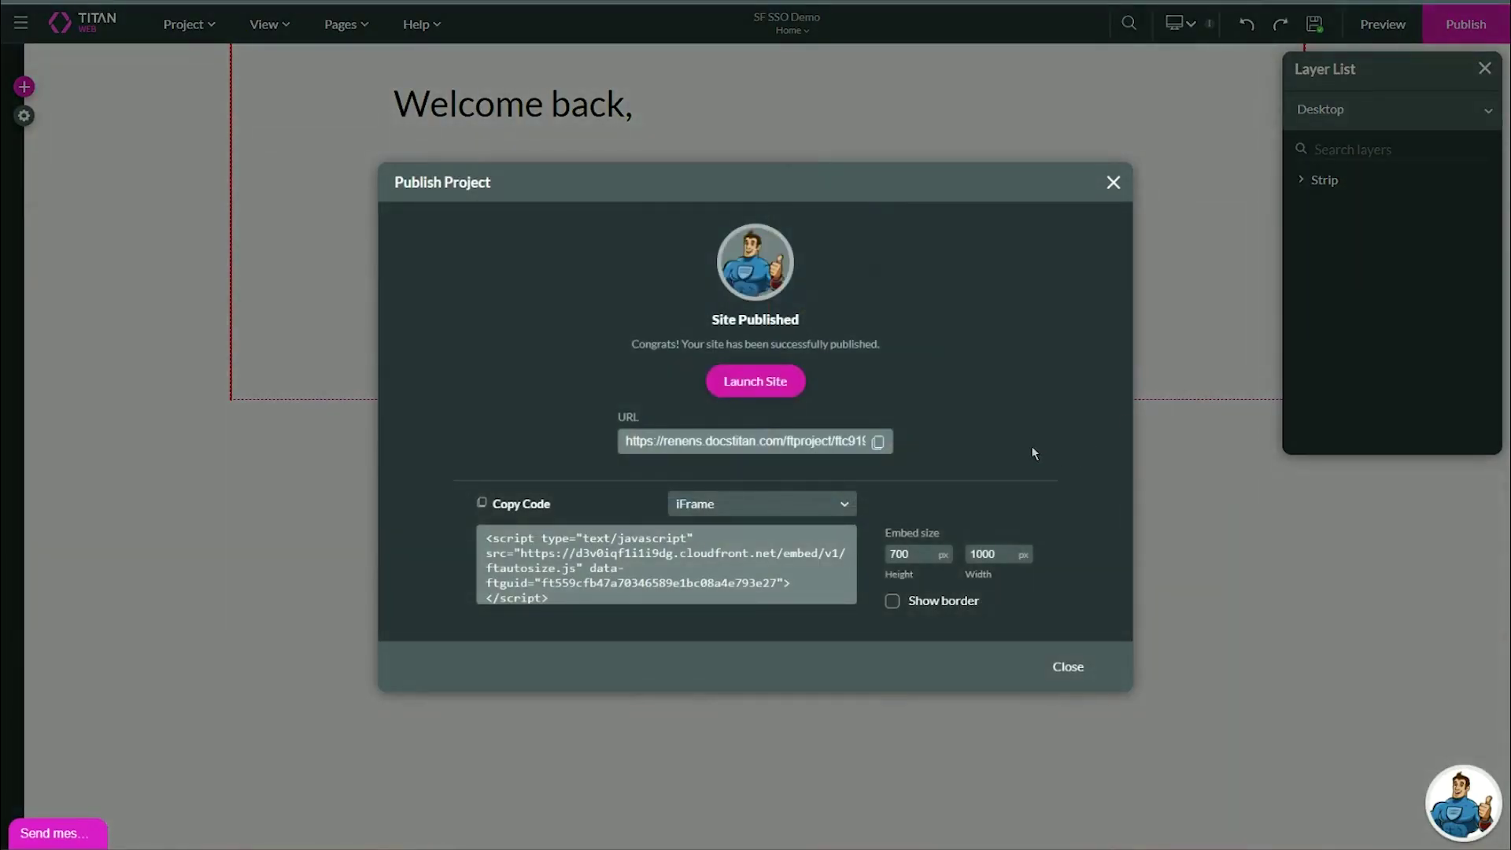
pyautogui.click(880, 444)
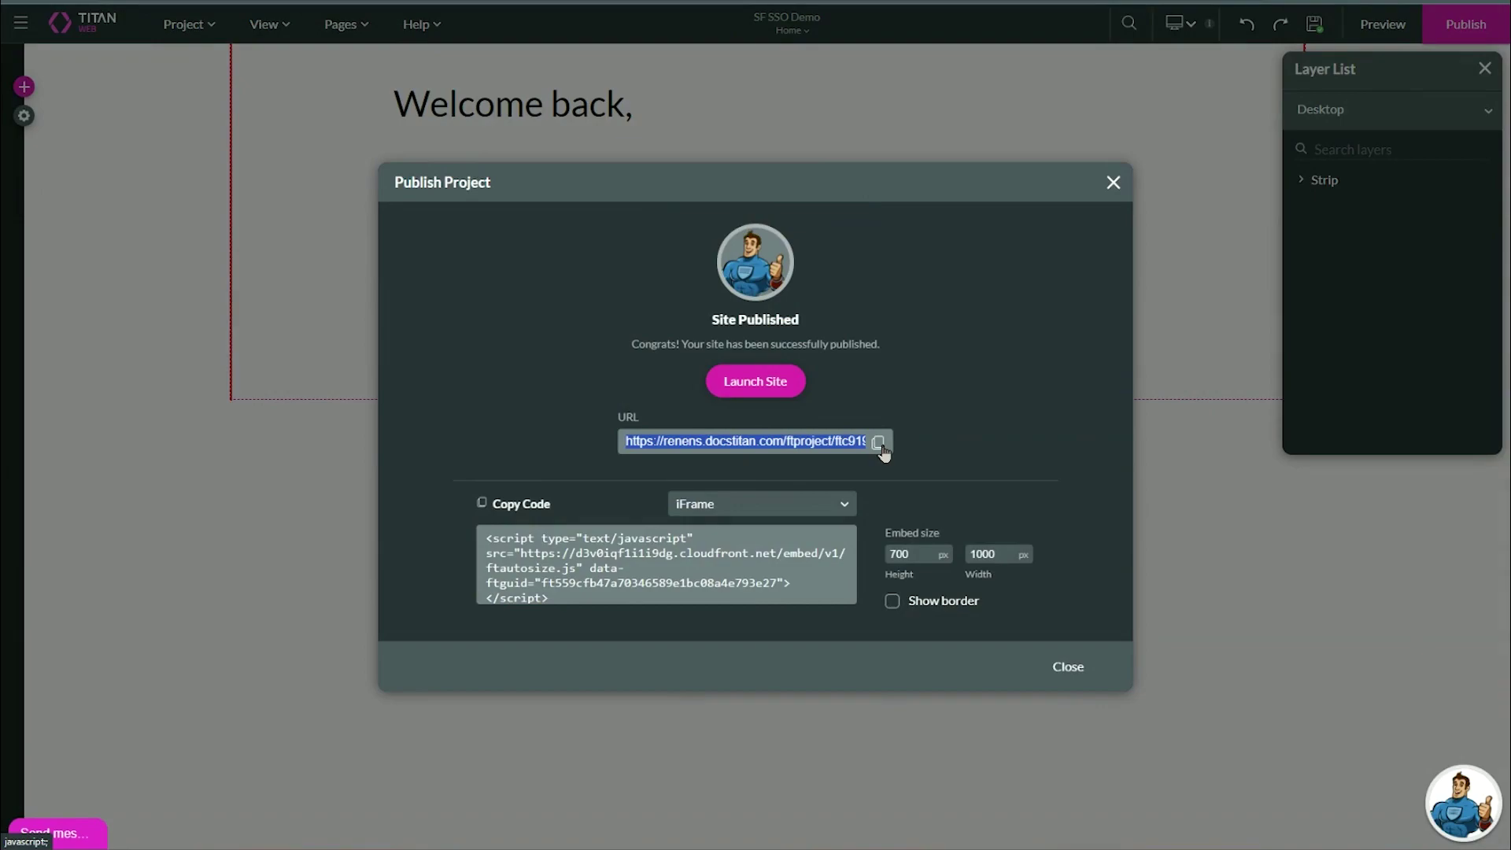
pyautogui.hotkey('ctrl', 'shift', 'n')
pyautogui.hotkey('ctrl', 'v')
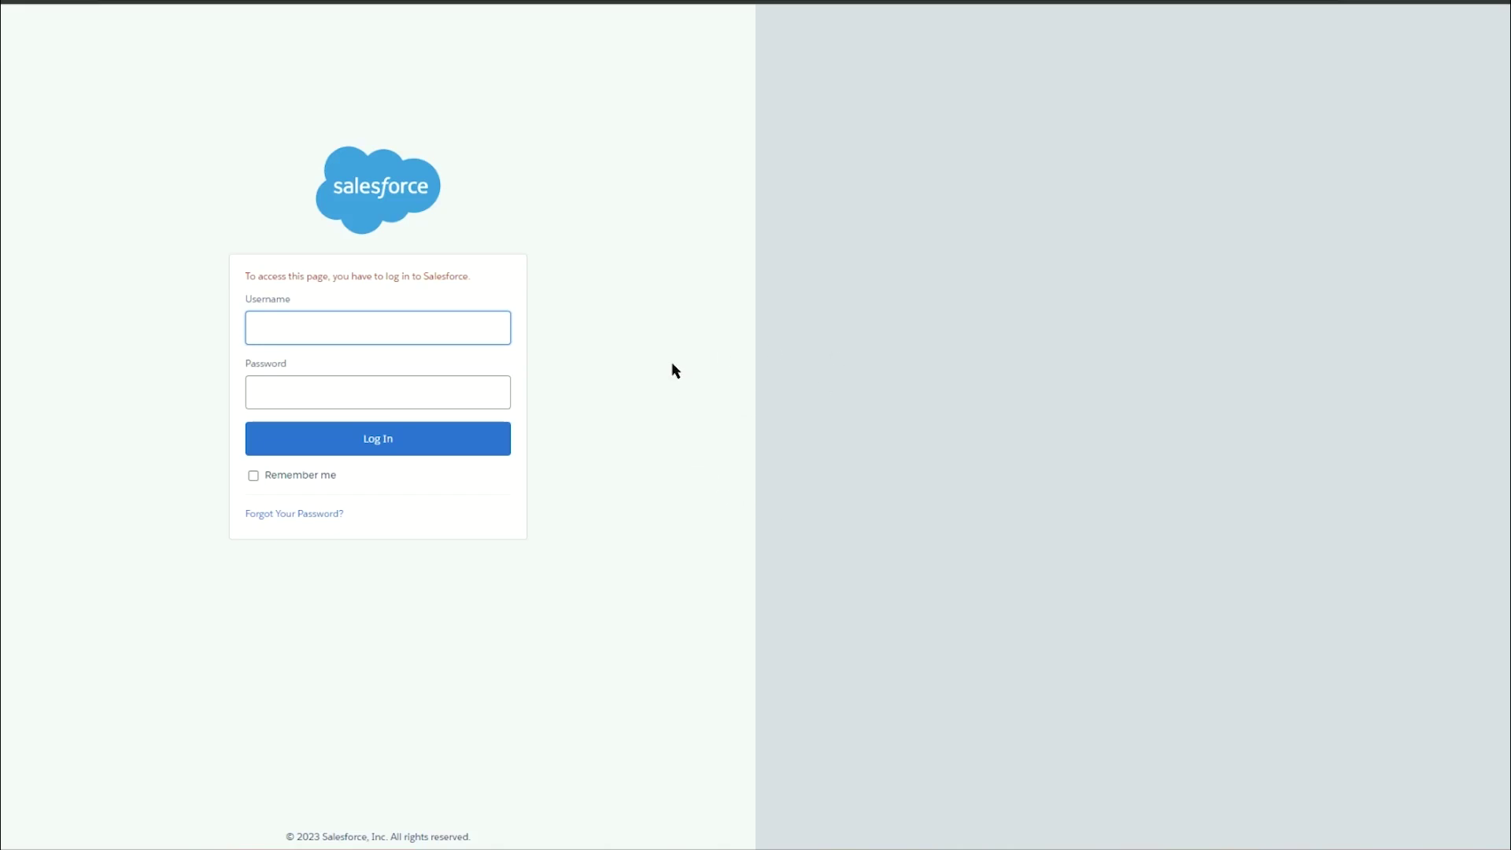
# - Log in with the saved Salesforce credentials and view the 'Welcome back' greeting showing the user's email
pyautogui.click(391, 333)
pyautogui.click(403, 371)
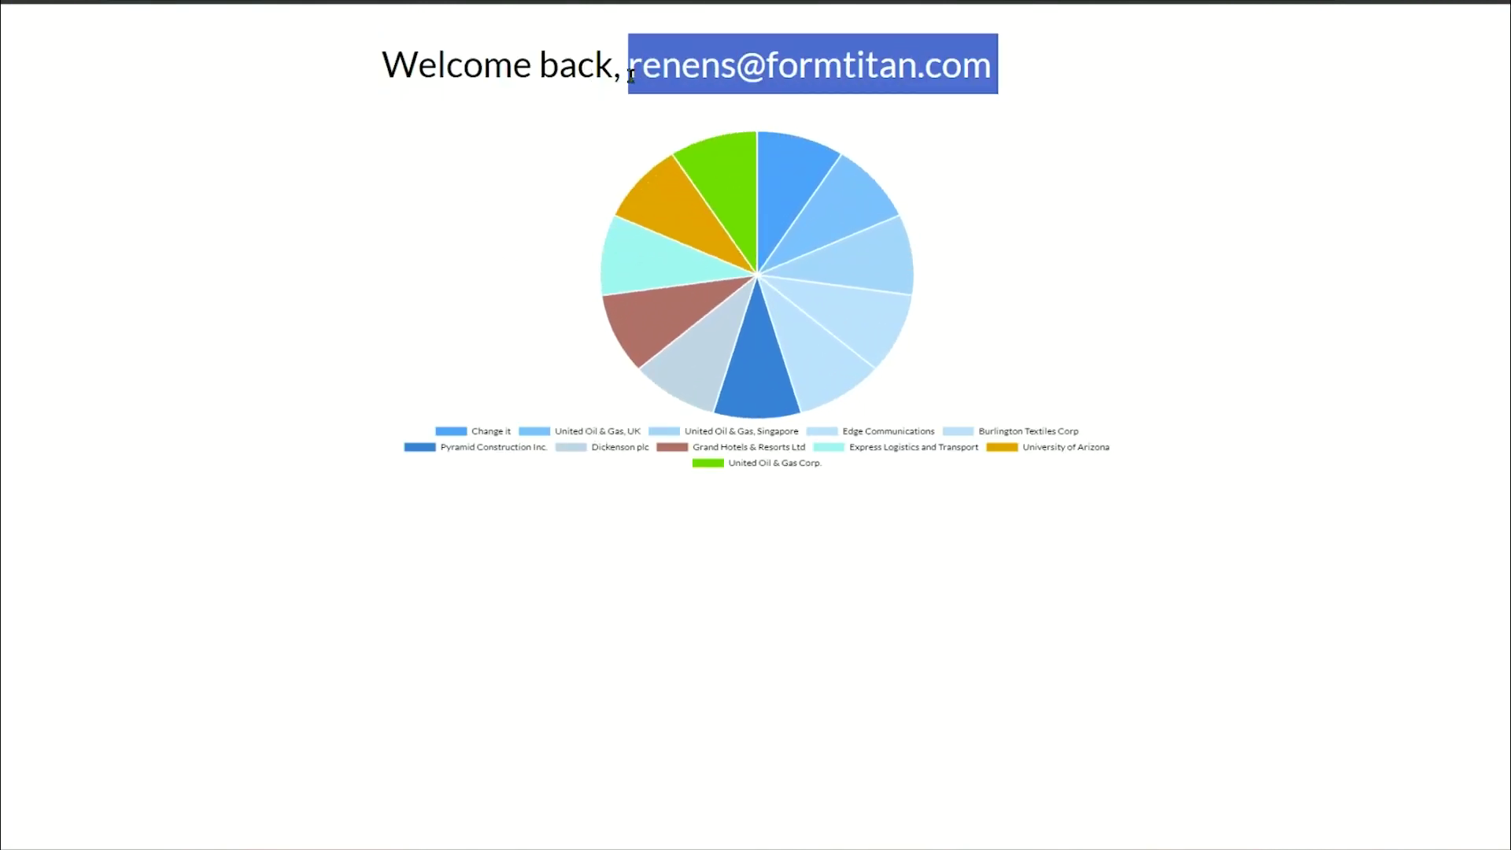
pyautogui.click(631, 75)
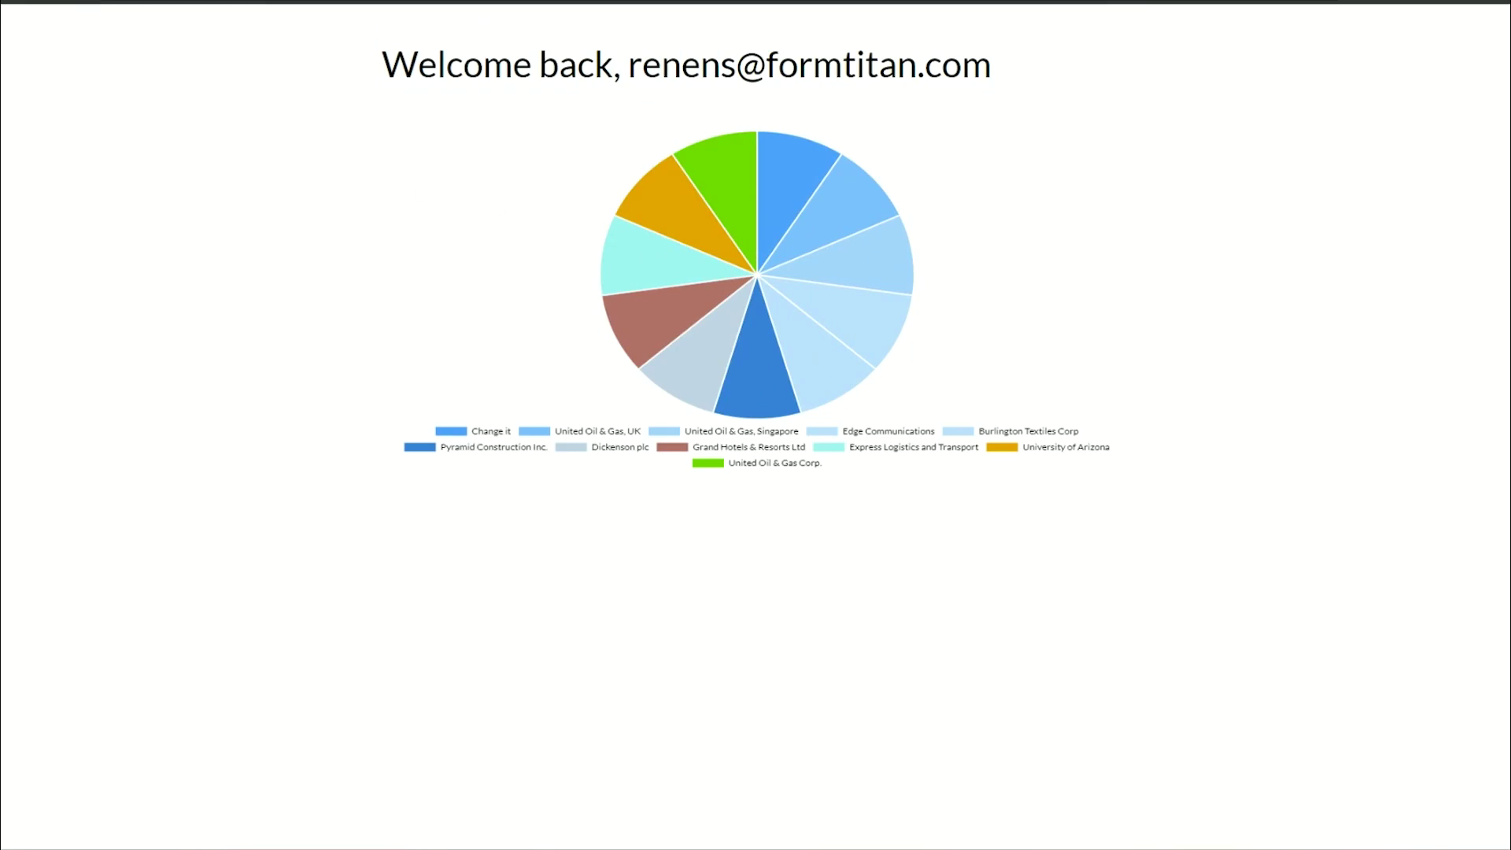